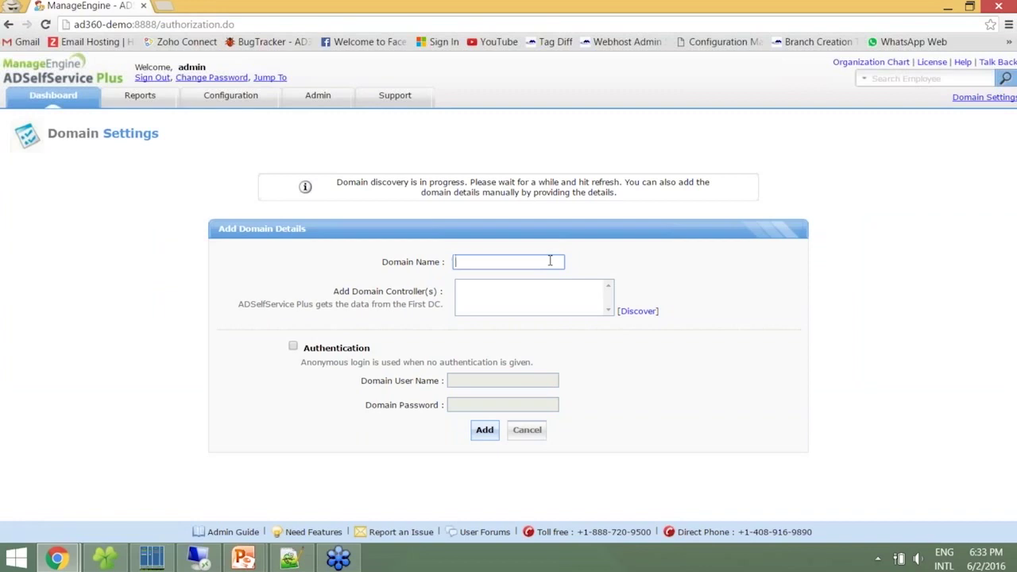
Enter sspchild as the domain name and add the discovered controller ADSSP-DC3
type("sspchild")
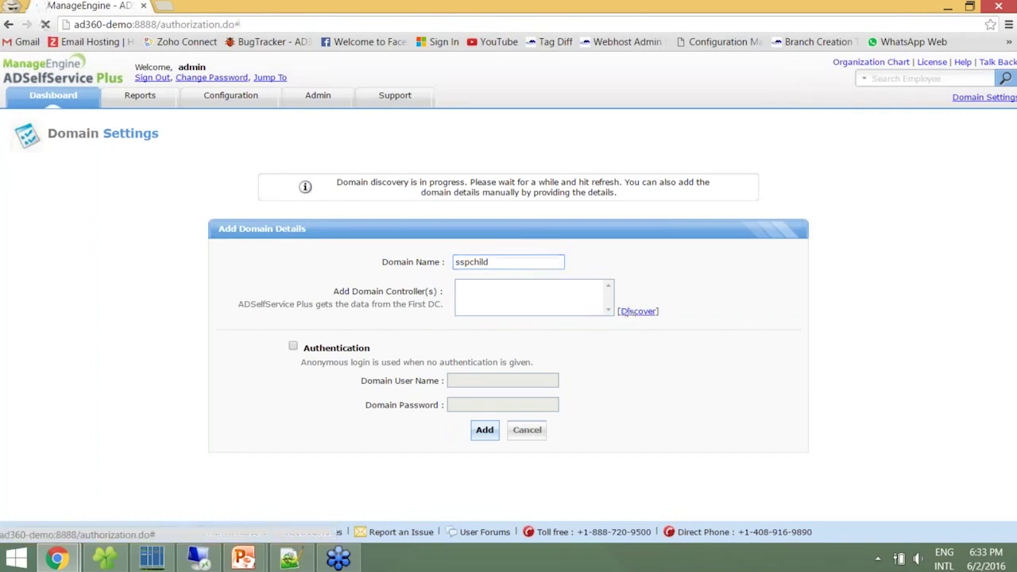
left_click(629, 311)
left_click(547, 239)
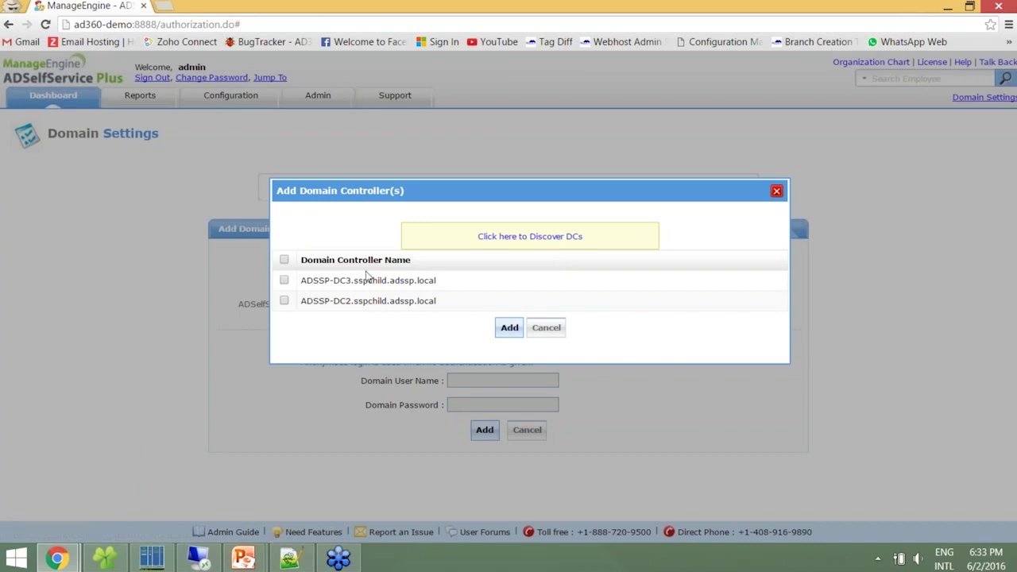
left_click(284, 280)
left_click(509, 329)
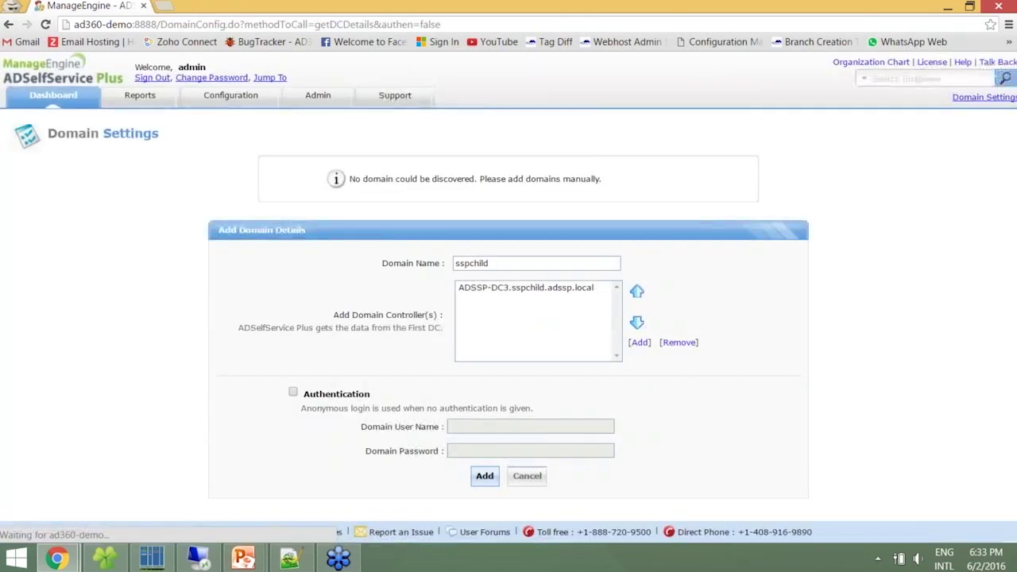
Enable authentication with the domain administrator's user name and password, and submit the domain
left_click(293, 394)
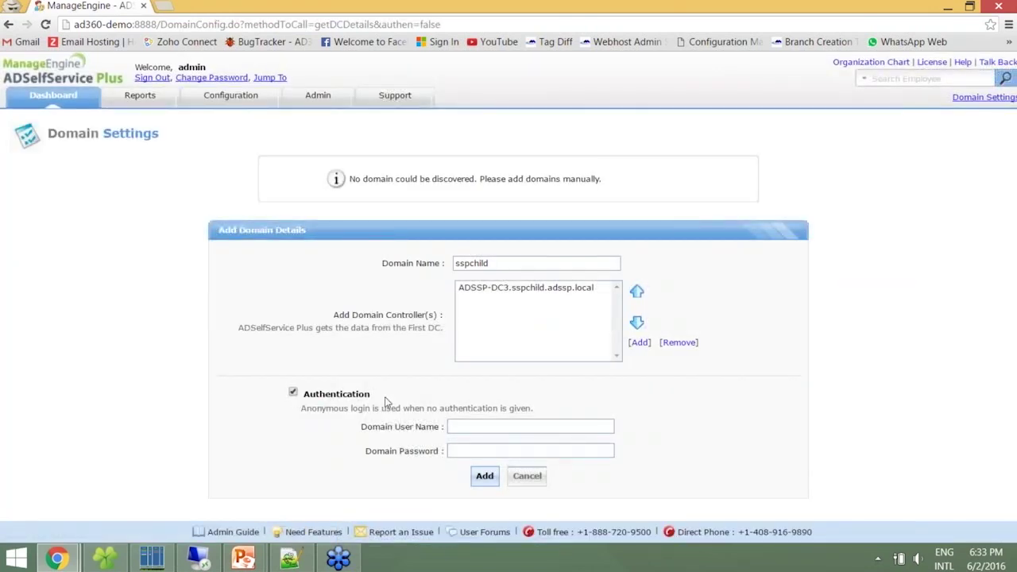
left_click(453, 426)
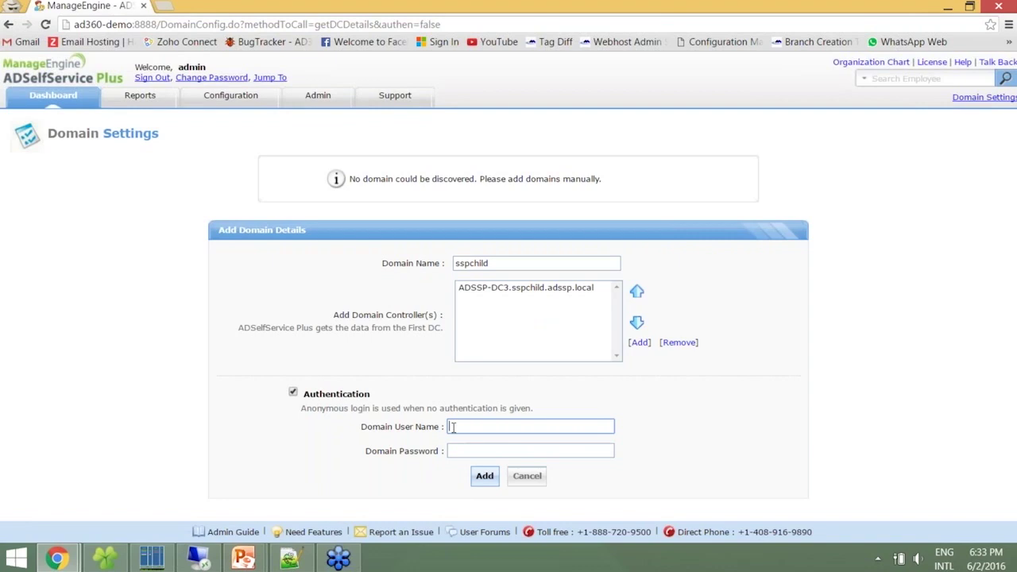
type("Administrator")
key("Tab")
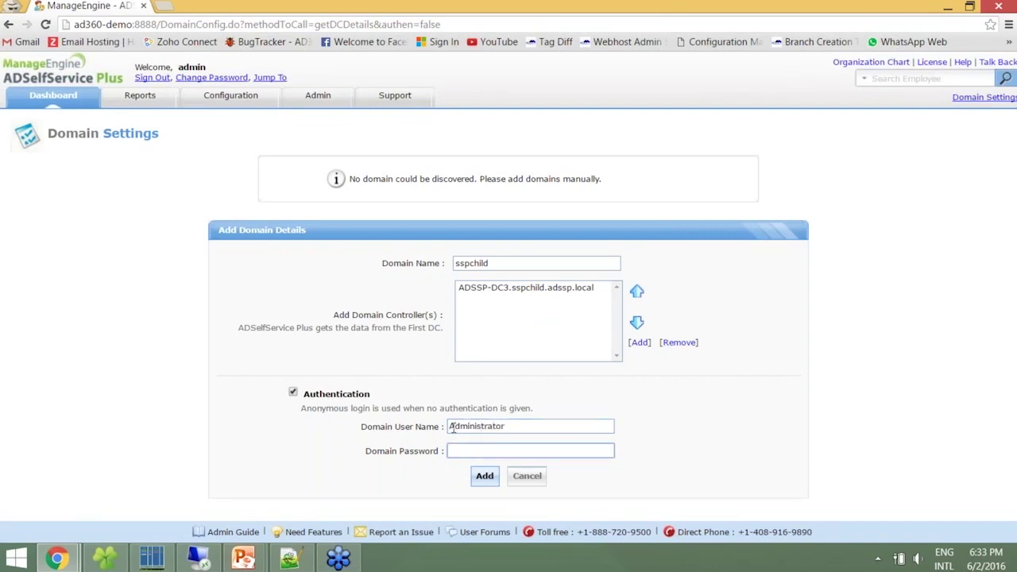
type("**********")
key("Return")
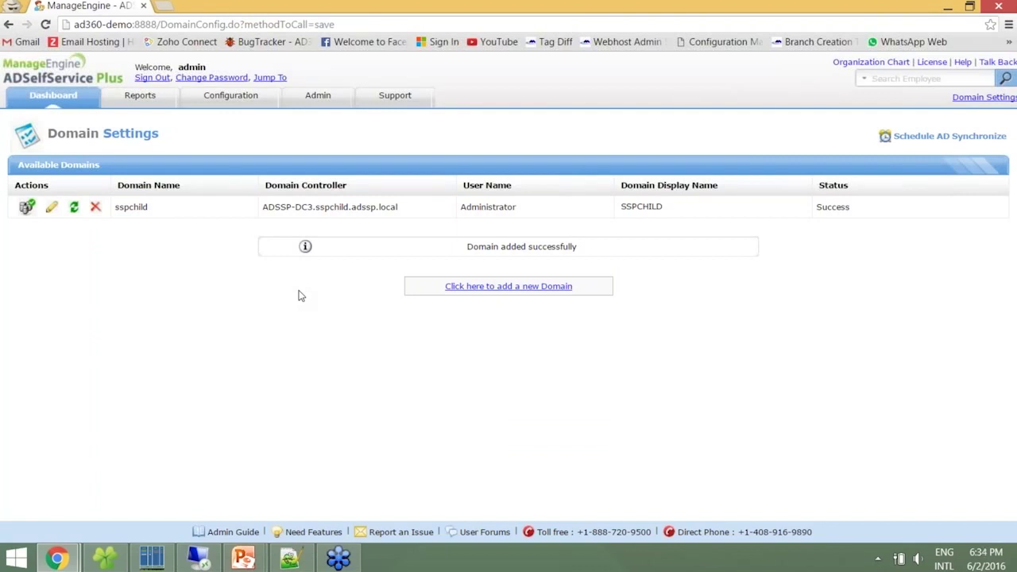
Go to Configuration > Administrative Tools > Quick Enrollment
left_click(239, 102)
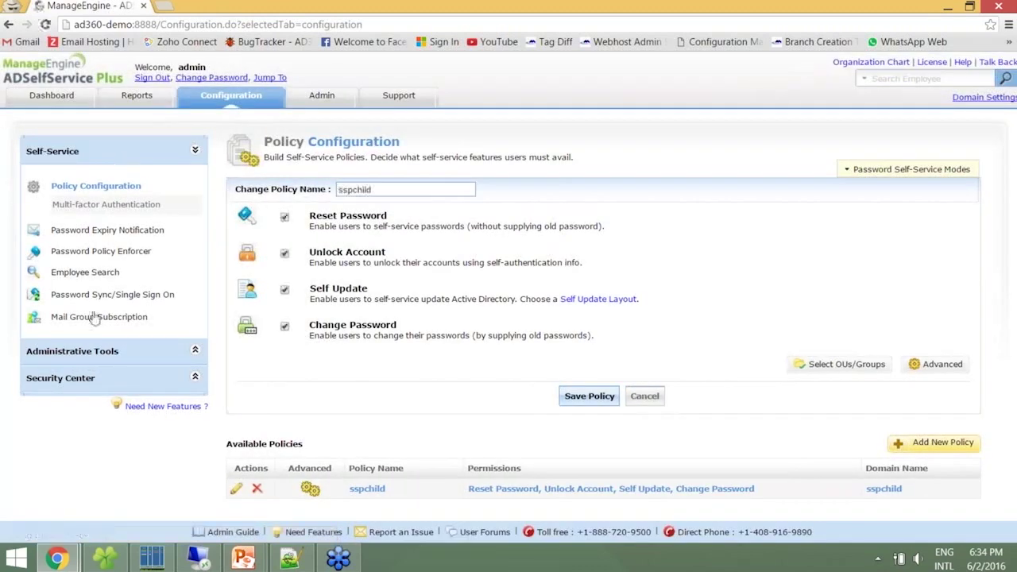
left_click(85, 358)
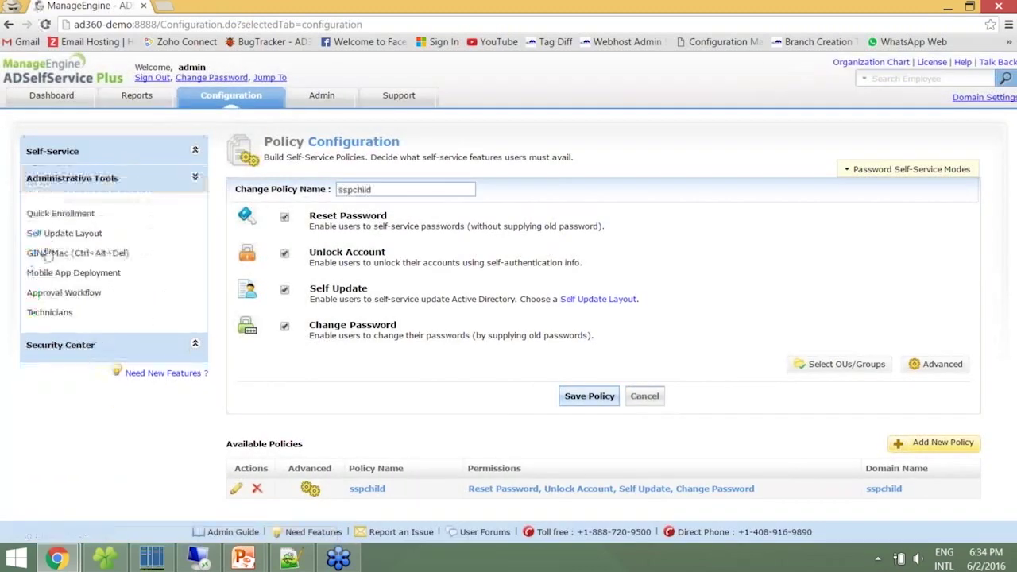
left_click(36, 213)
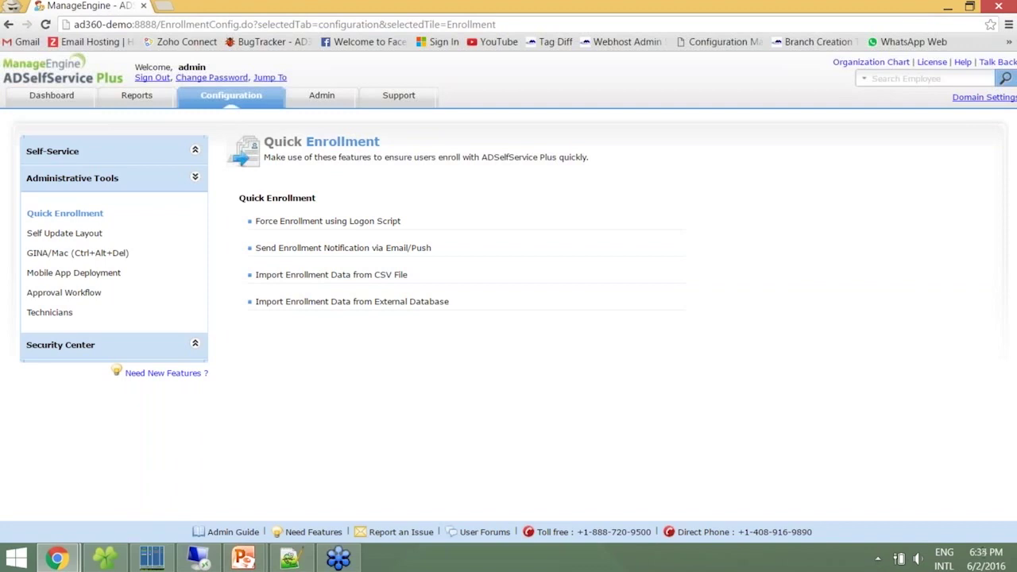
Open Send Enrollment Notification via Email/Push with SSPCHILD as the recipient domain
left_click(348, 251)
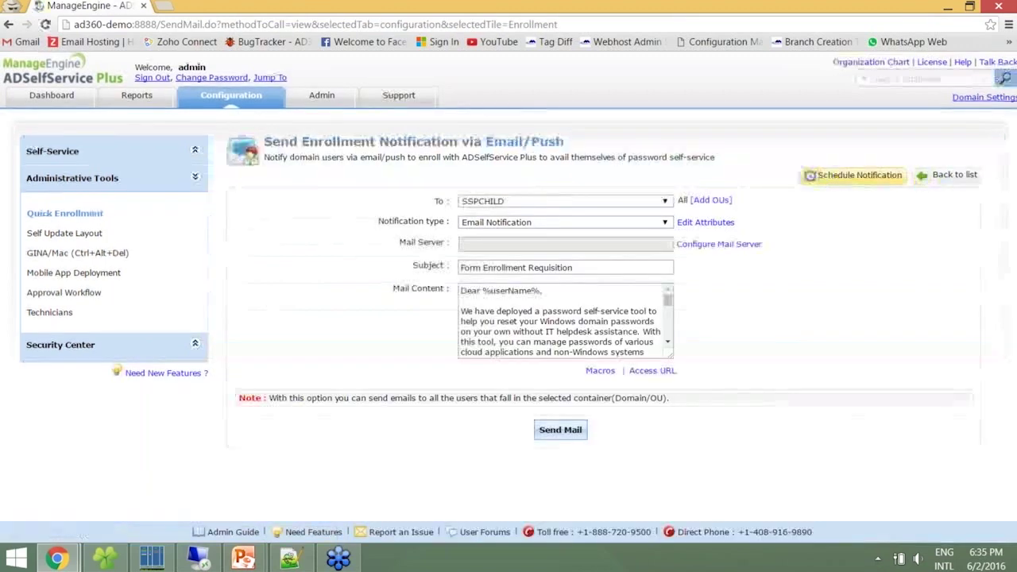
left_click(503, 205)
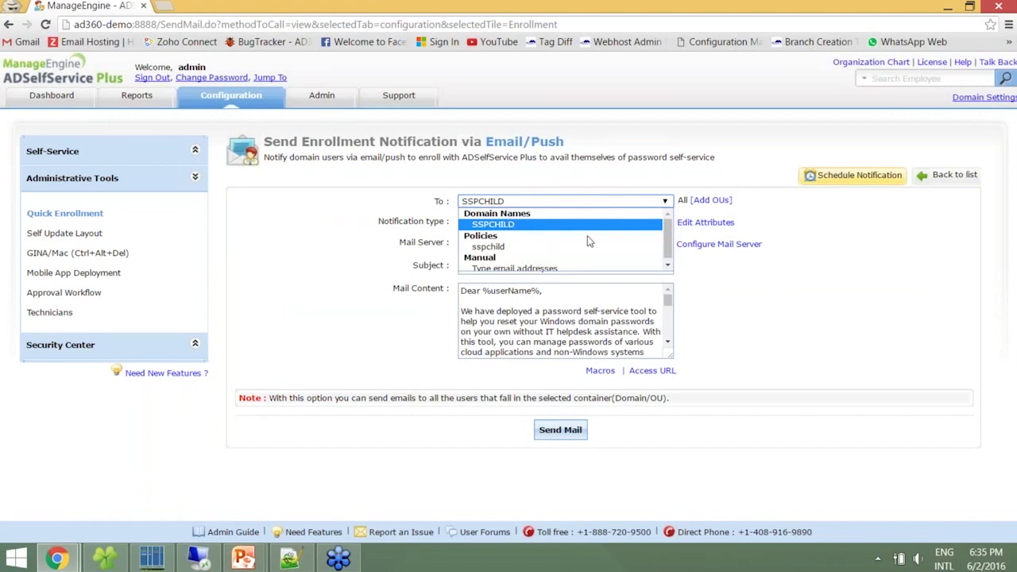
scroll(672, 251, "down", 1)
left_click(706, 269)
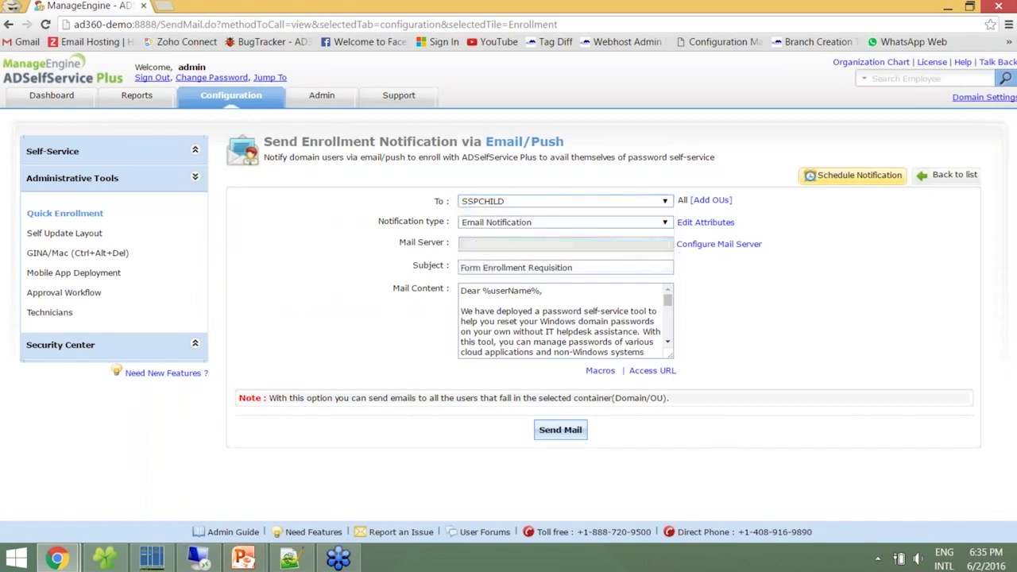
Target the Finance OU and keep Email Notification as the notification type
left_click(710, 201)
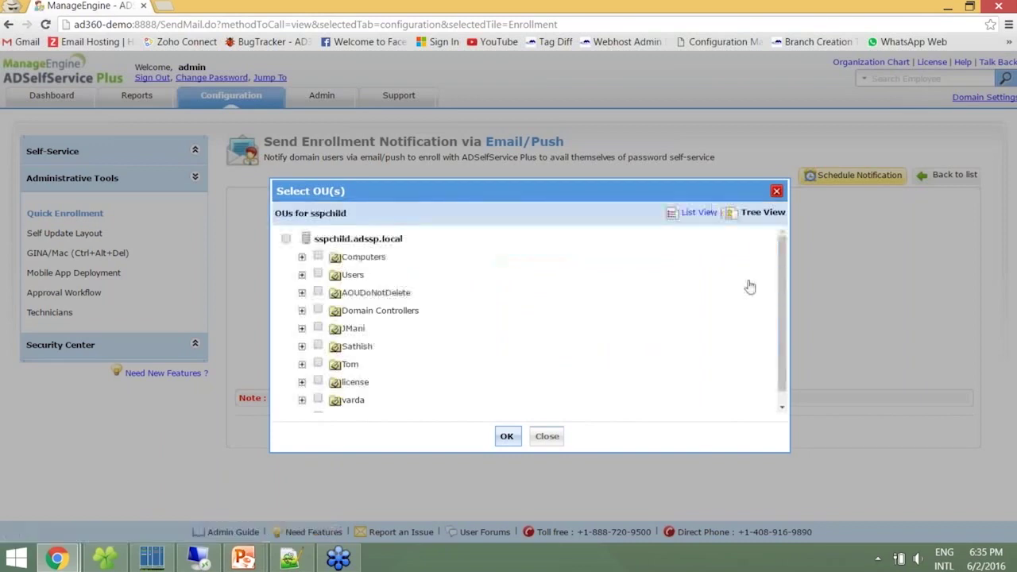
scroll(556, 334, "down", 1)
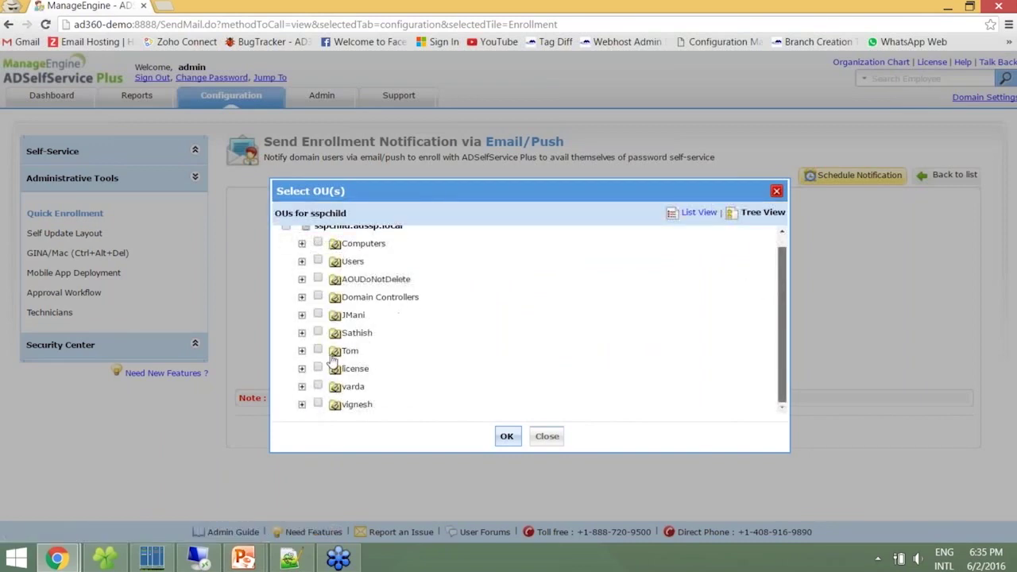
left_click(301, 351)
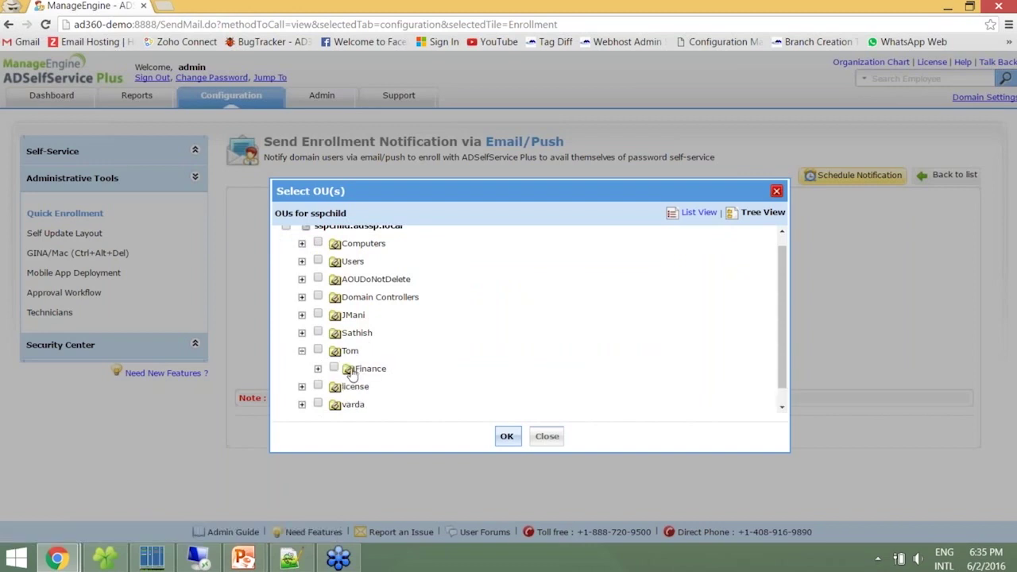
left_click(334, 368)
left_click(506, 436)
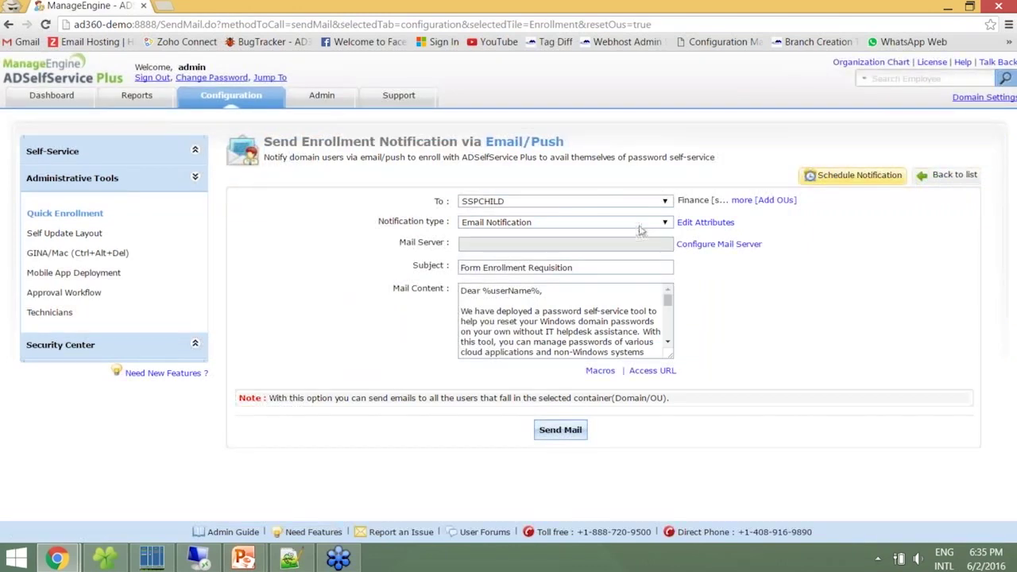
left_click(641, 229)
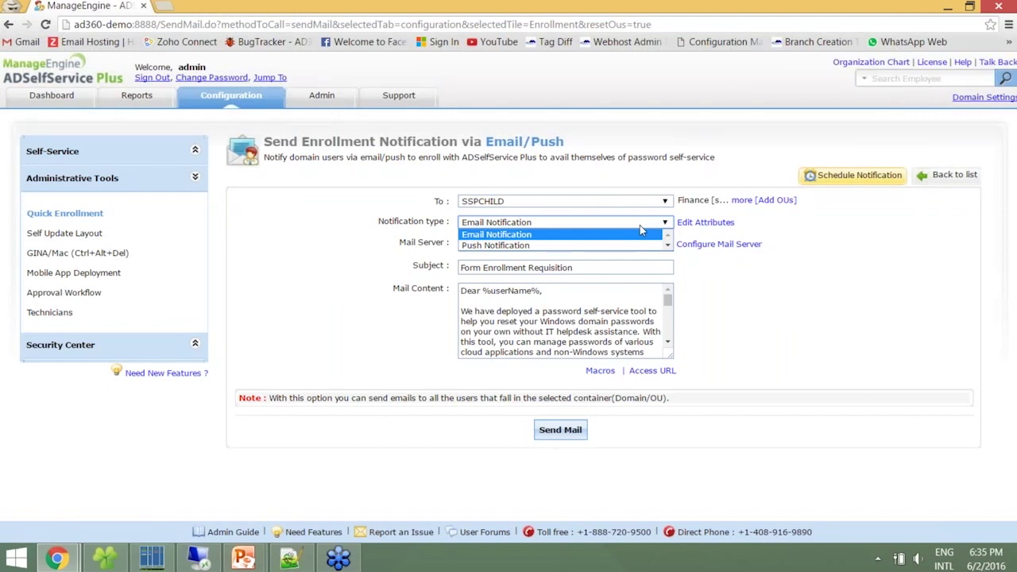
left_click(642, 235)
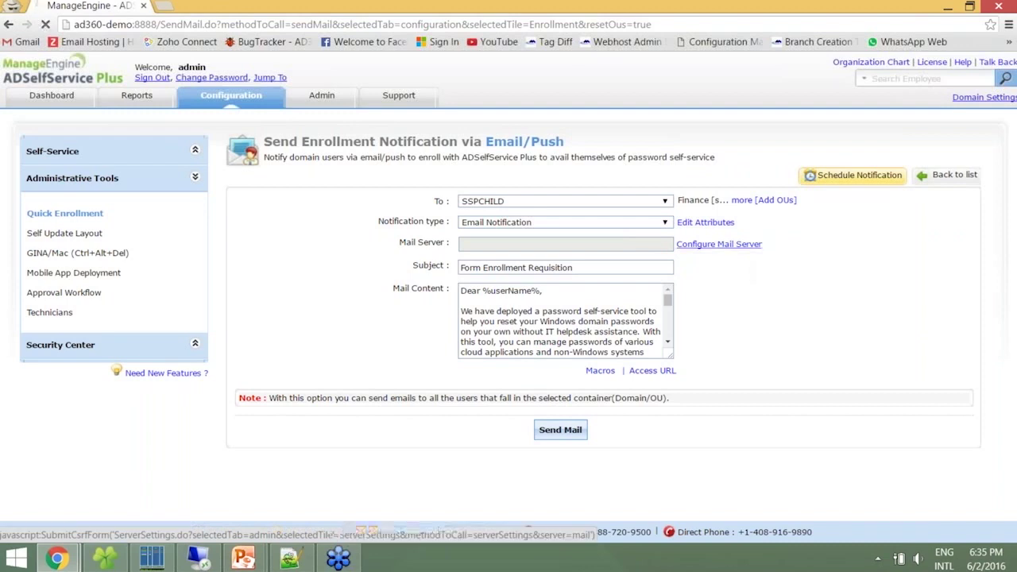
Set the mail server to smtp and fill in the sender and admin e-mail addresses
left_click(718, 244)
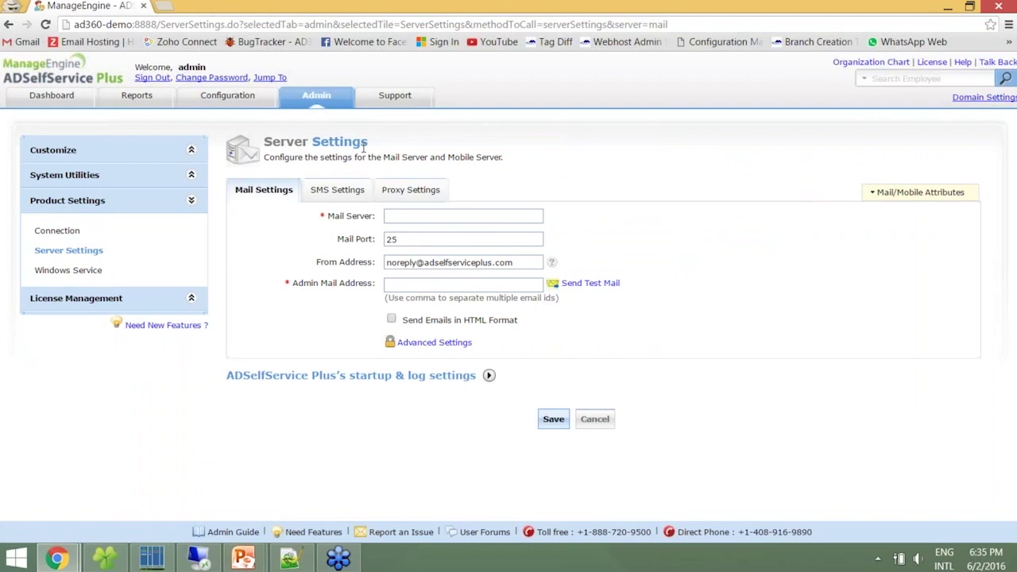
left_click(405, 217)
type("smtp")
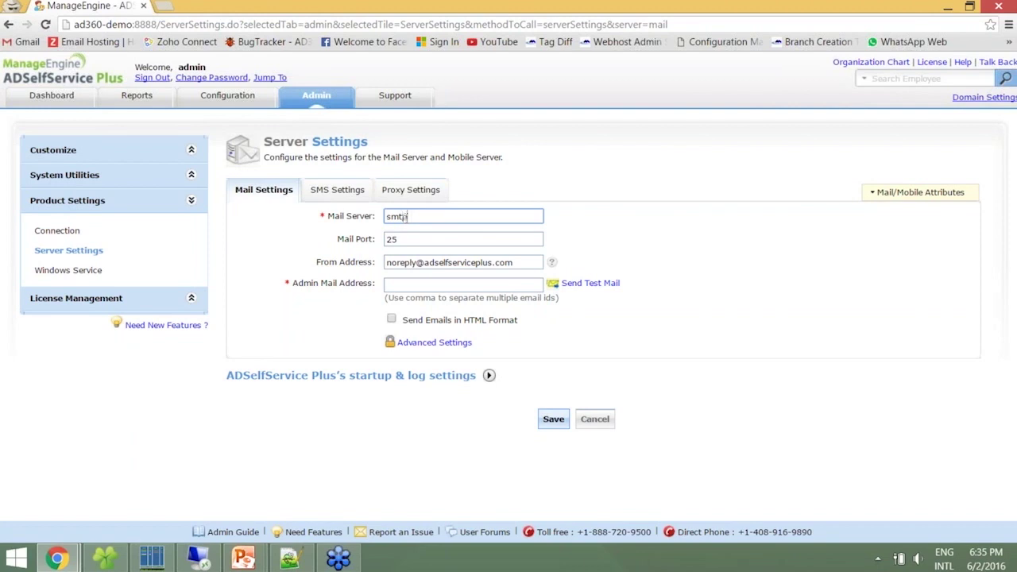
left_click_drag(528, 262, 386, 262)
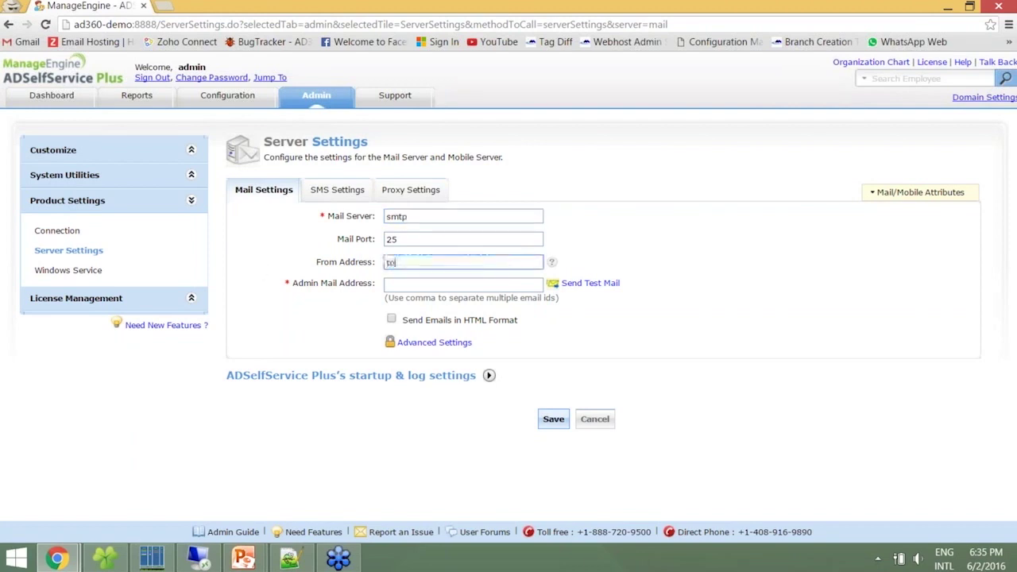
key("Tab")
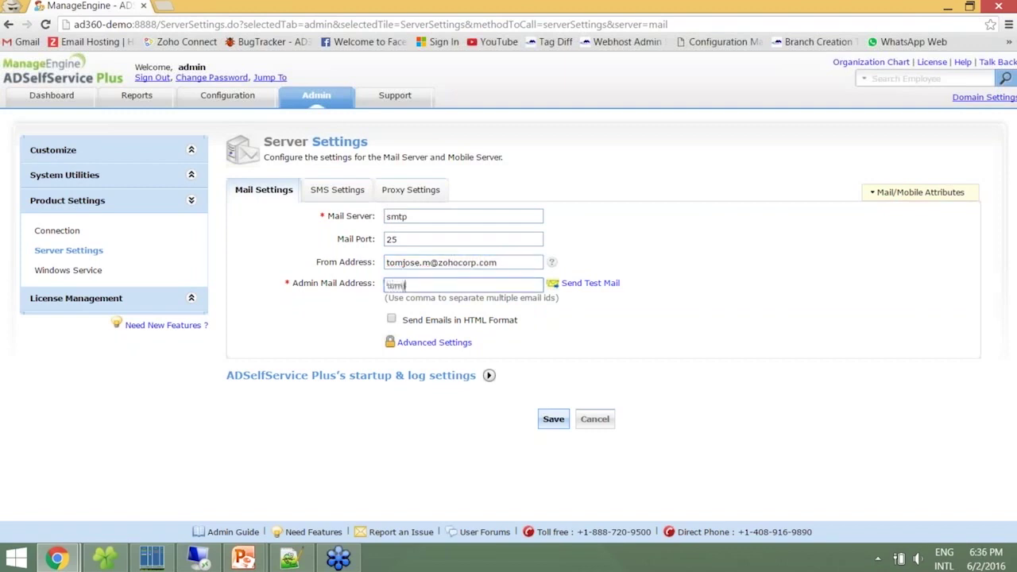
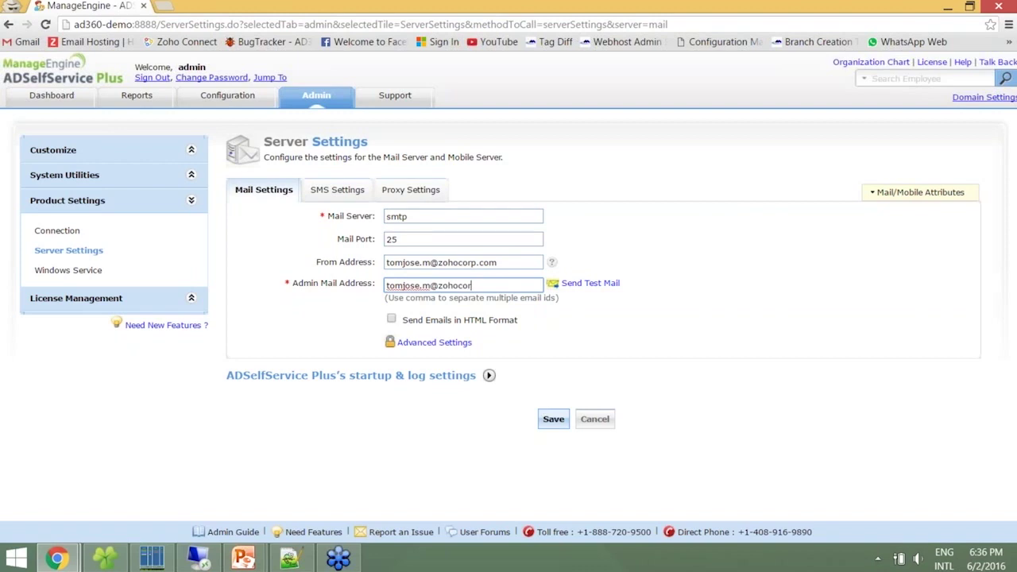
Enter the SMTP authentication user name and password and save the mail server settings
left_click(461, 346)
left_click(413, 366)
type("tom-2525")
key("Tab")
type("••••••••••")
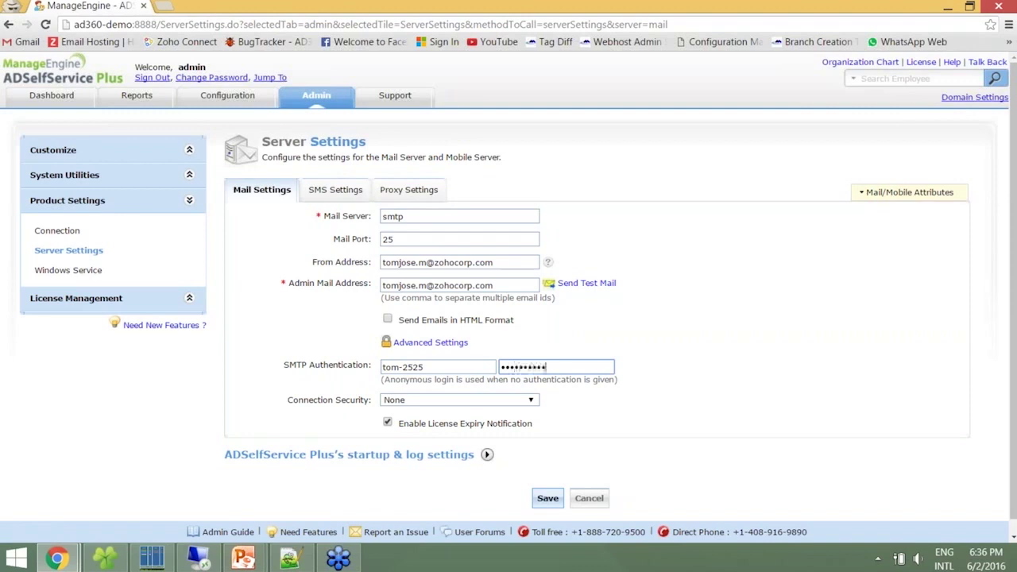
left_click(546, 498)
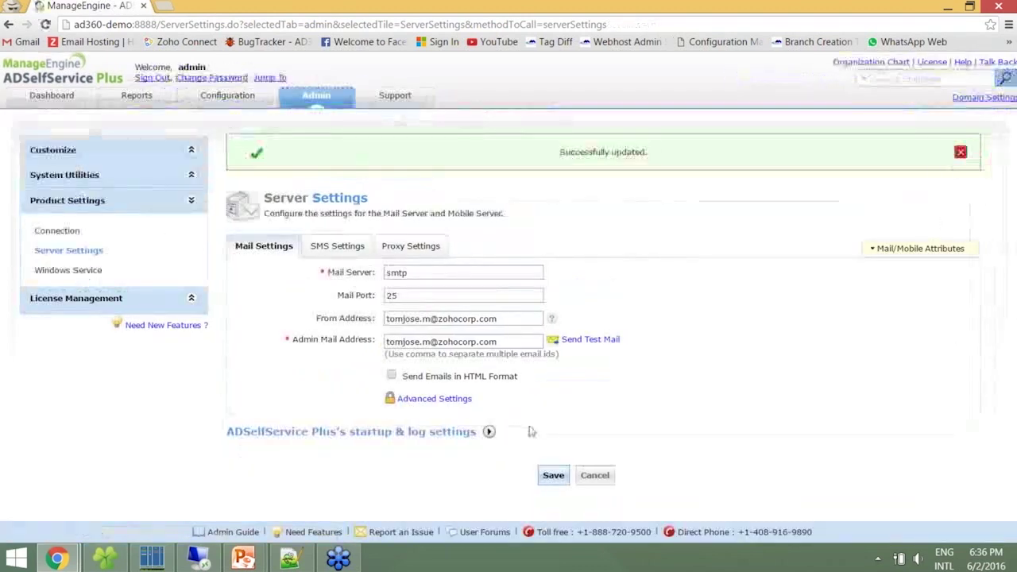
left_click(230, 97)
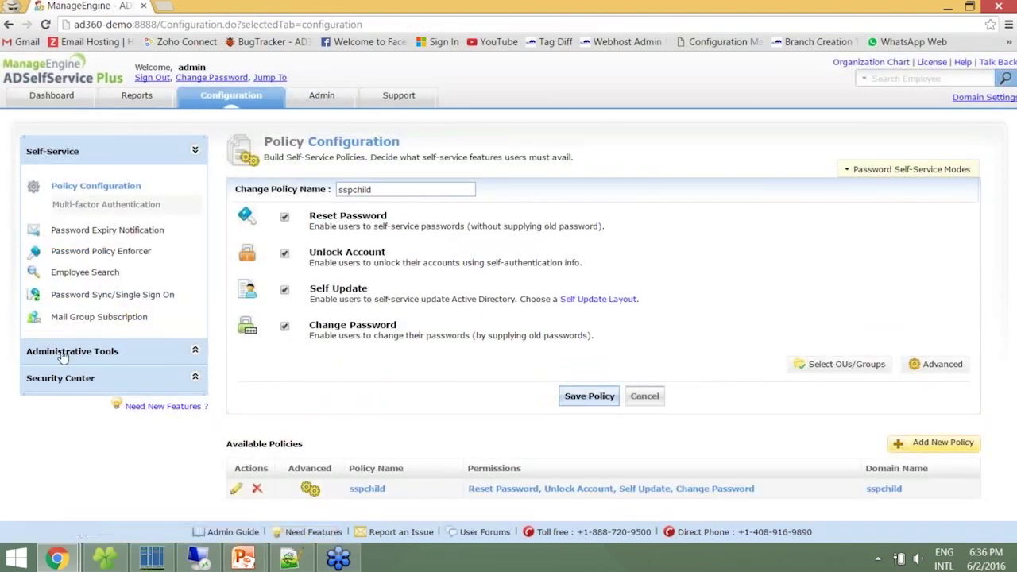
Reopen the enrollment notification settings and review its subject and mail content
left_click(64, 355)
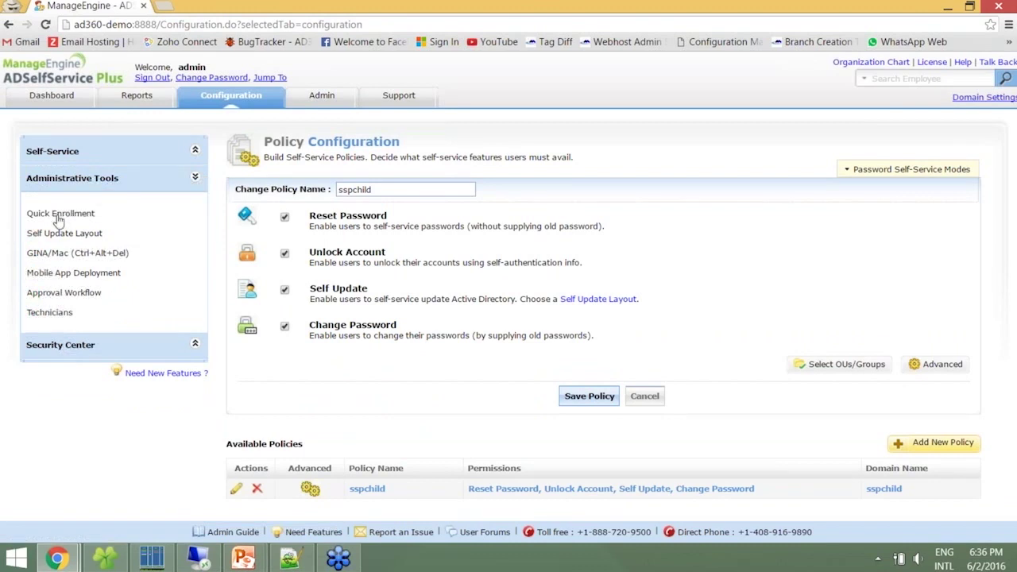
left_click(59, 214)
left_click(288, 248)
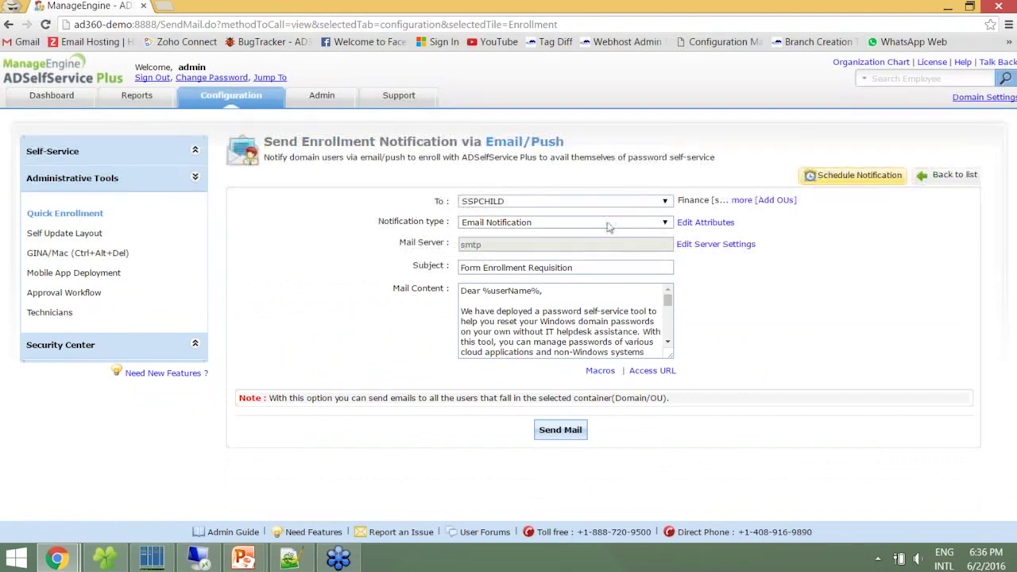
left_click(592, 267)
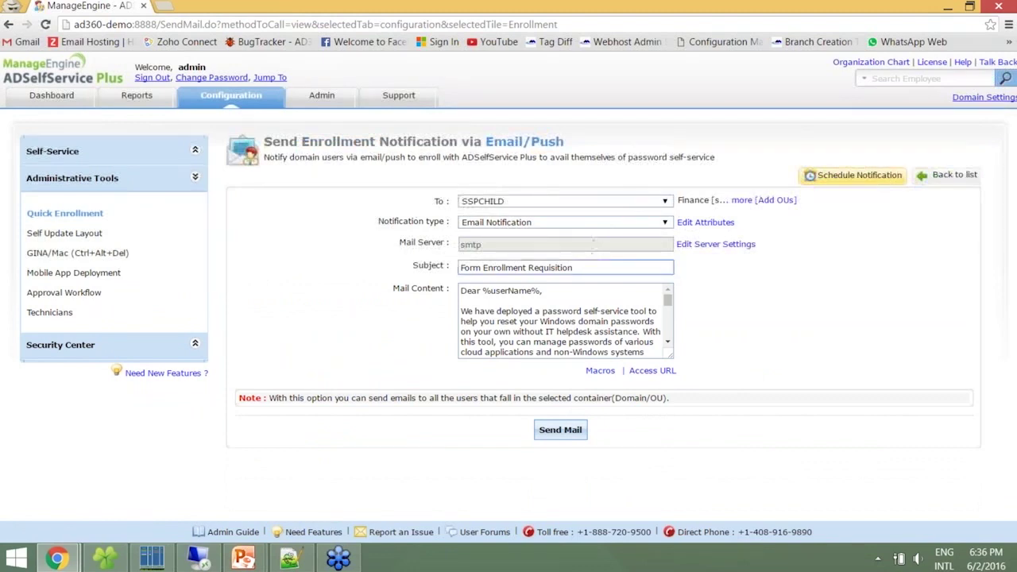
left_click(591, 305)
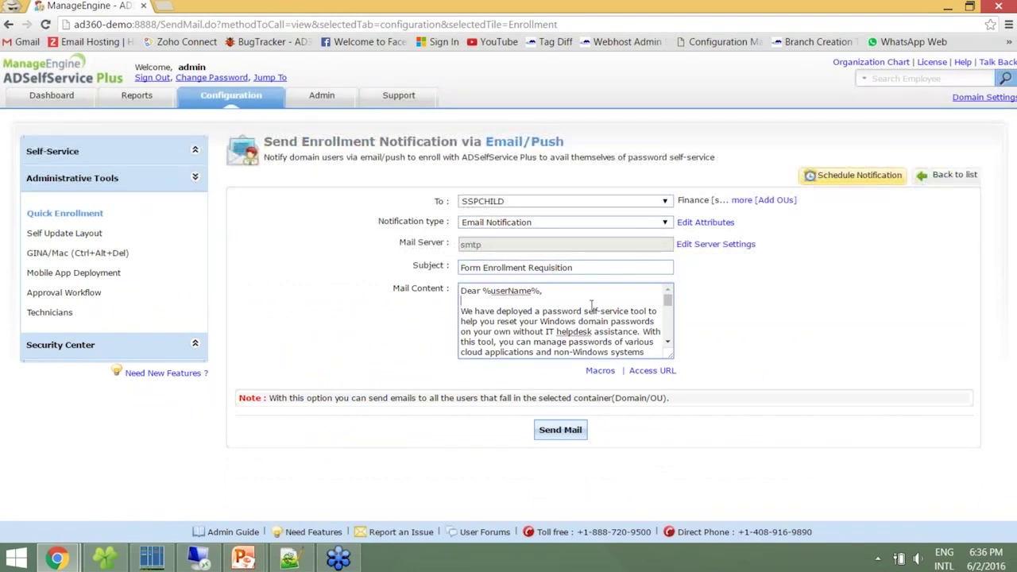
left_click(606, 268)
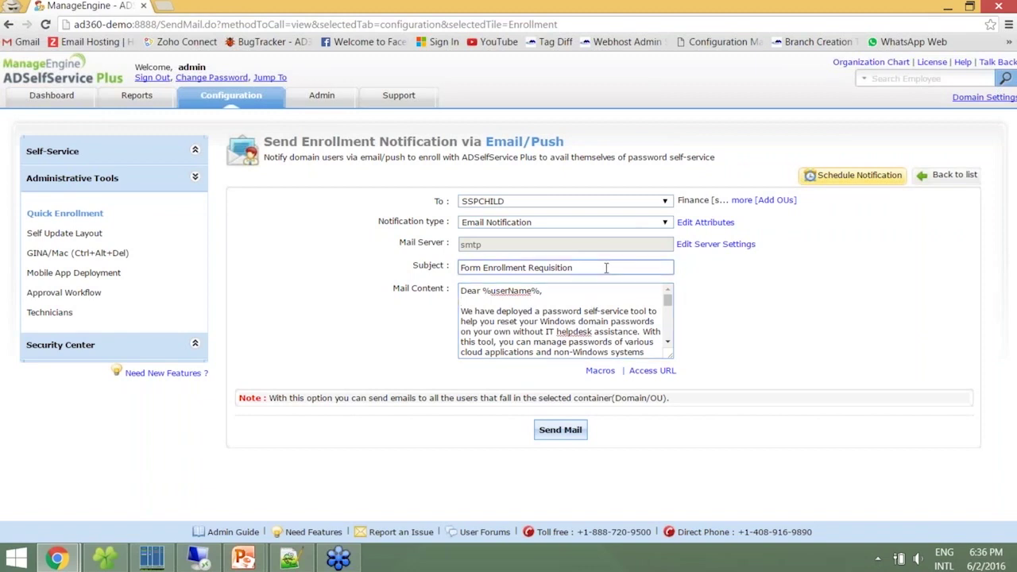
left_click_drag(667, 303, 666, 330)
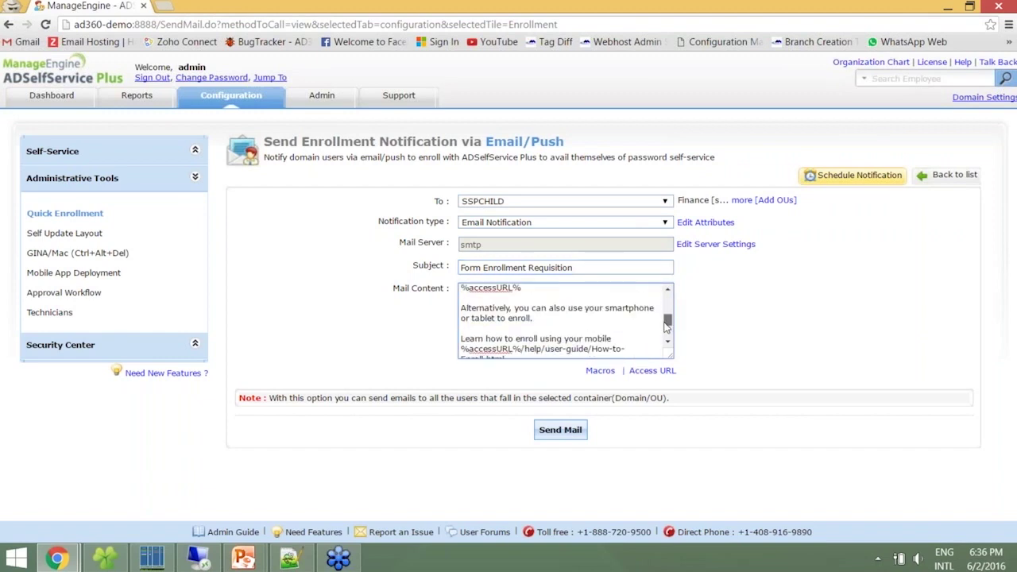
Check the available message macros and save the Access URL settings
left_click(600, 370)
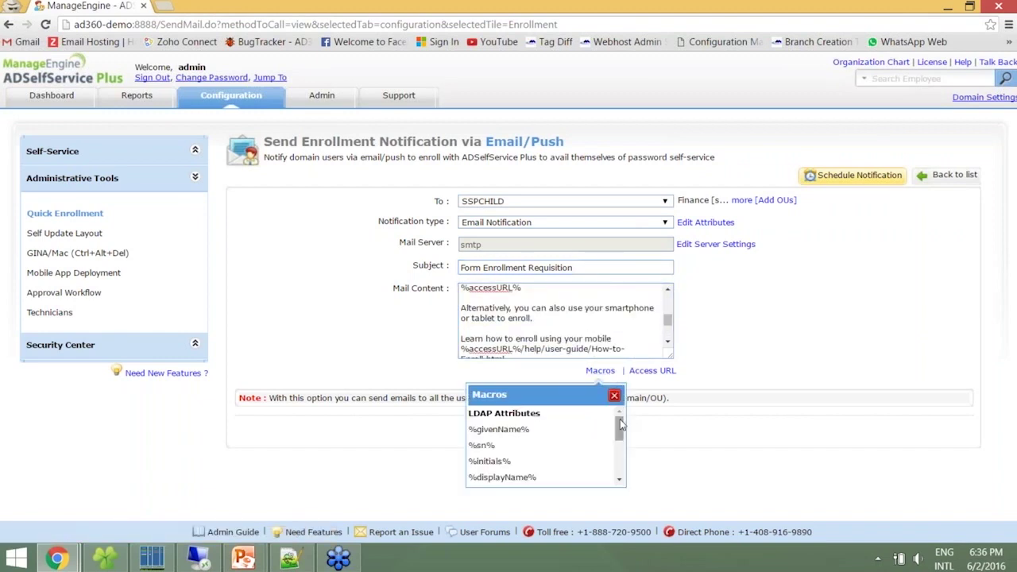
mouse_move(618, 421)
left_mouse_down()
mouse_move(619, 447)
mouse_move(615, 403)
left_mouse_up()
left_click(653, 372)
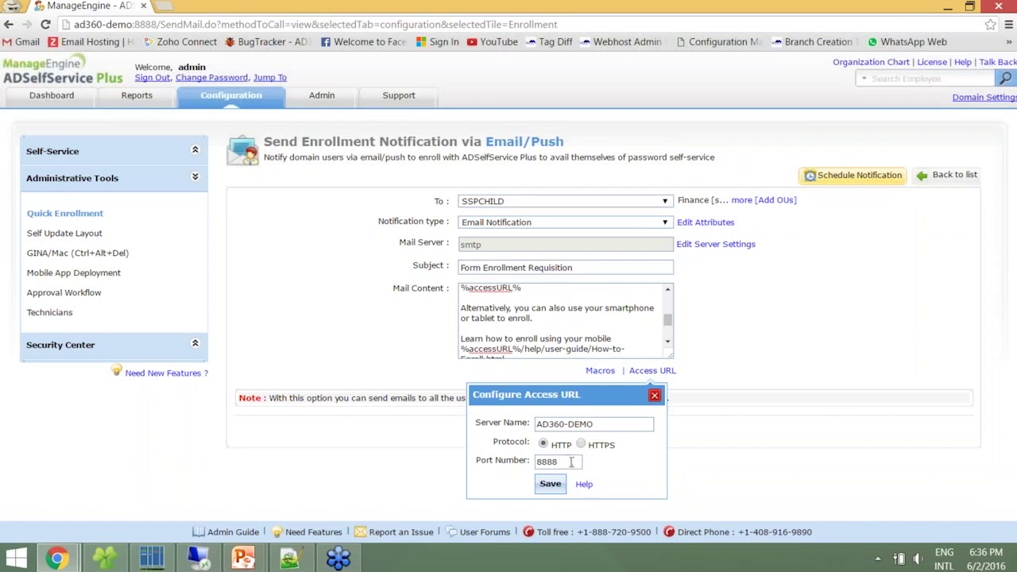
left_click(550, 484)
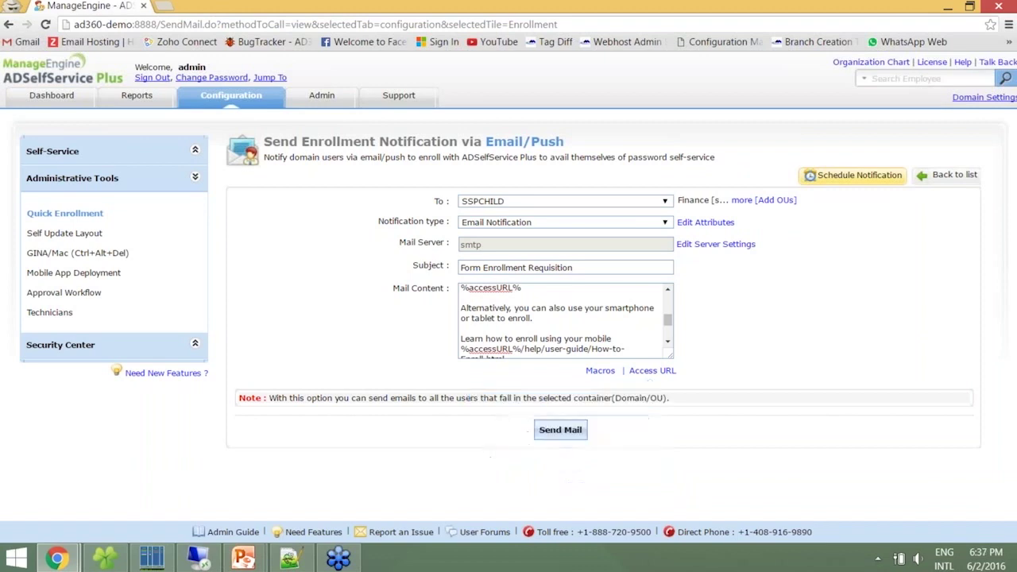
Send the Form Enrollment Requisition mail to the SSPCHILD domain users and confirm
left_click(561, 430)
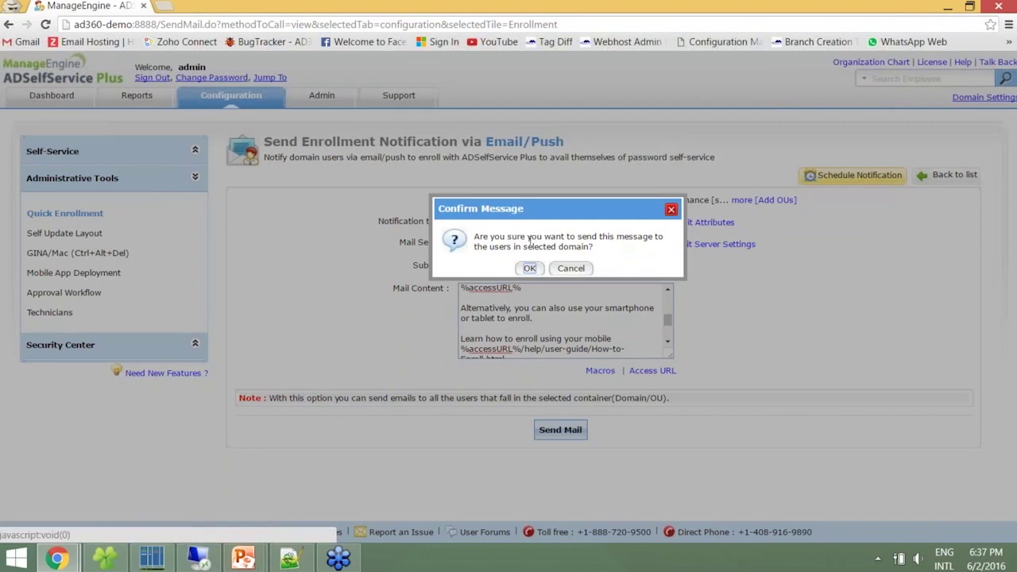
key("Return")
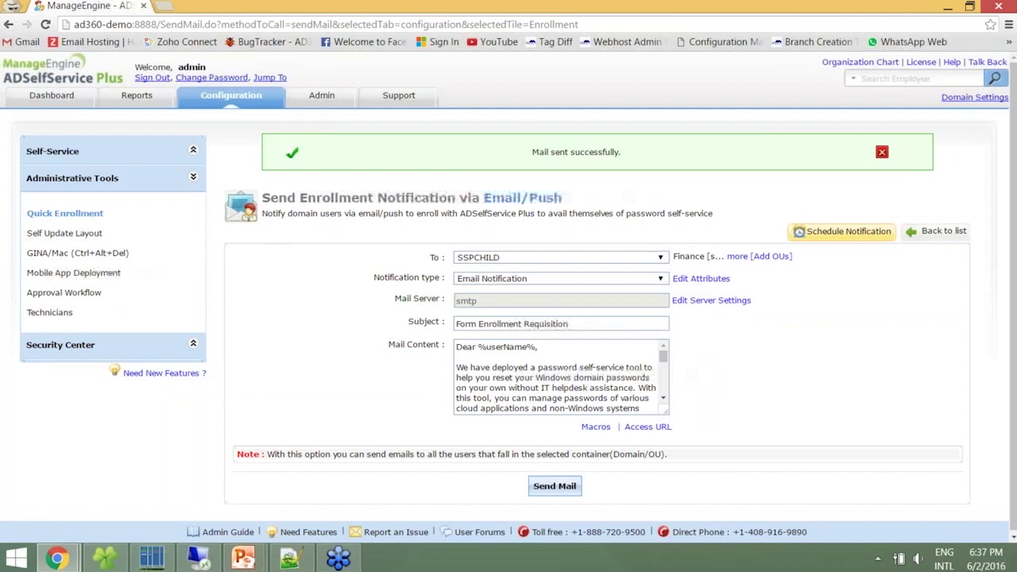
key("alt+Tab")
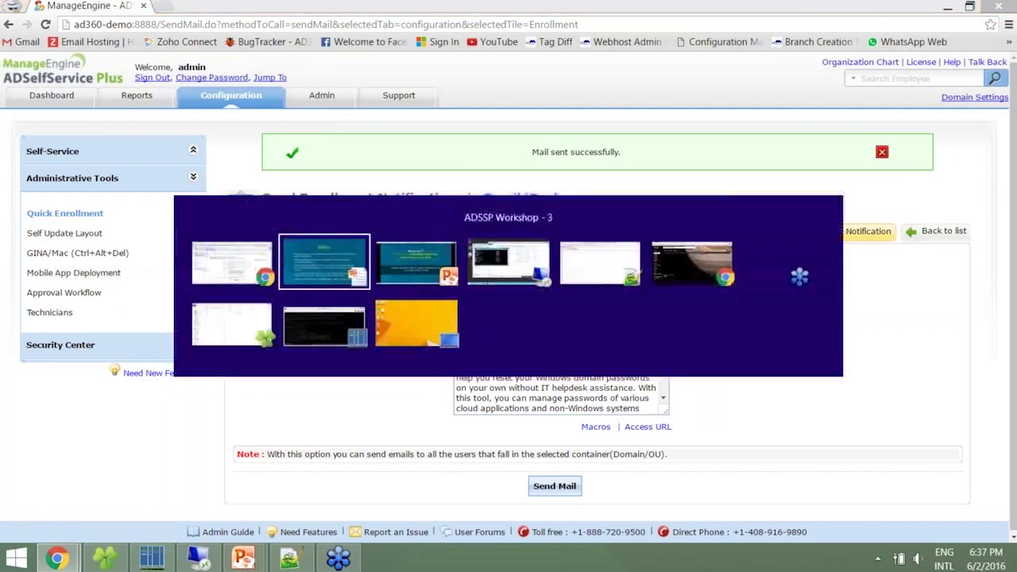
key("Tab")
key("Escape")
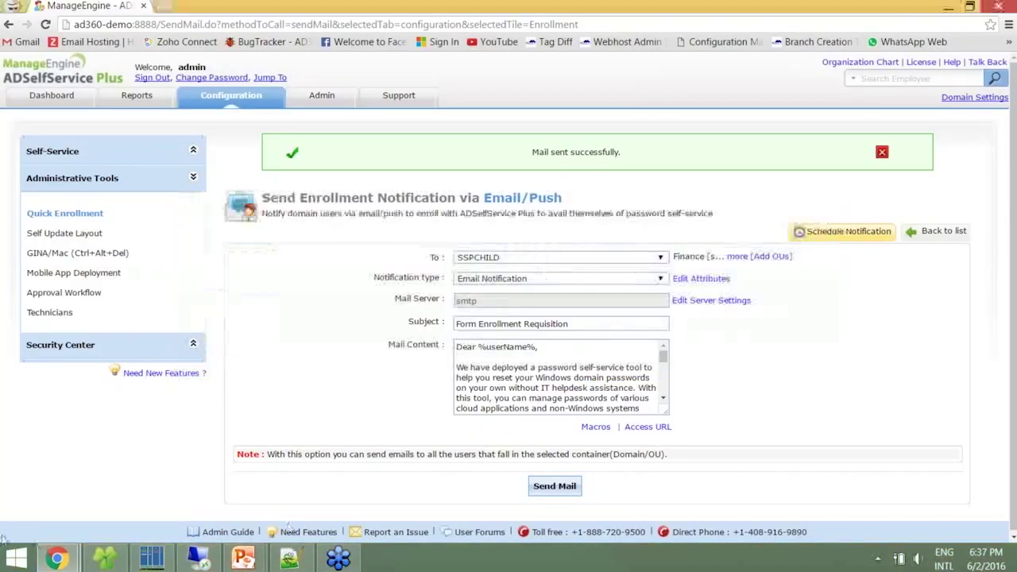
mouse_move(56, 558)
left_click(85, 501)
left_click(245, 118)
left_click(274, 148)
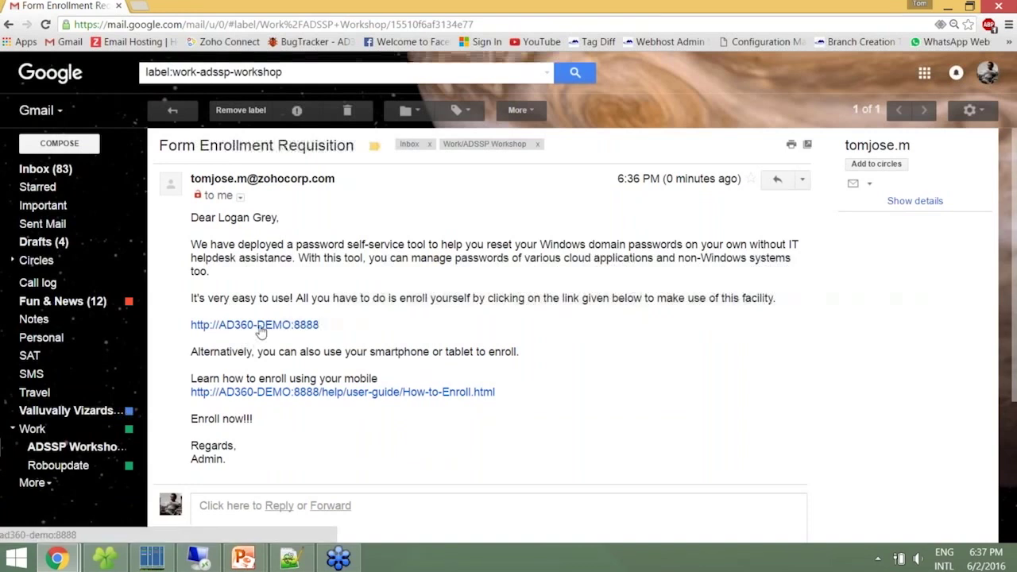
left_click(255, 325)
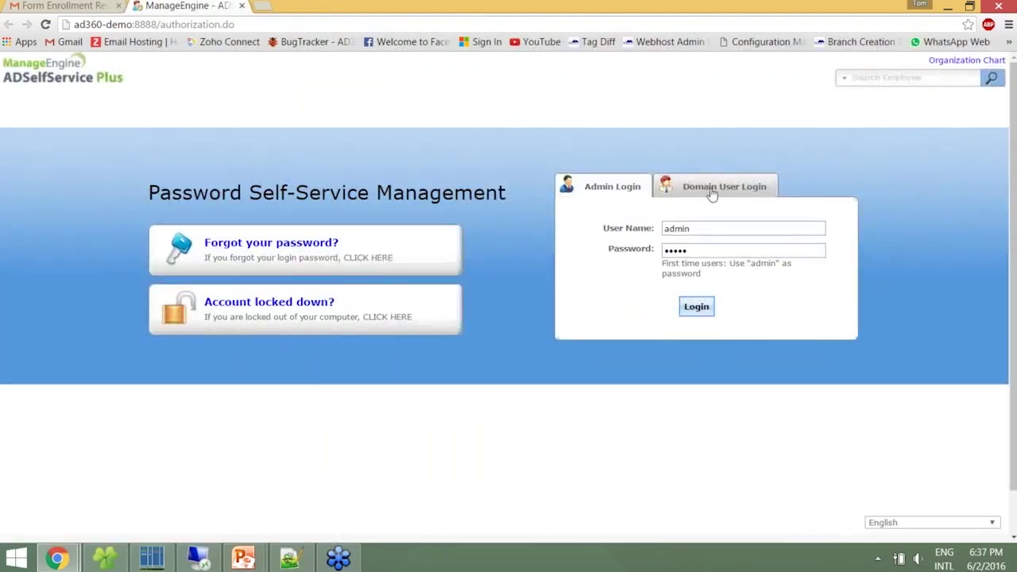
Log in to the self-service portal as a domain user with their user name and password
left_click(712, 190)
type("logan")
key("Tab")
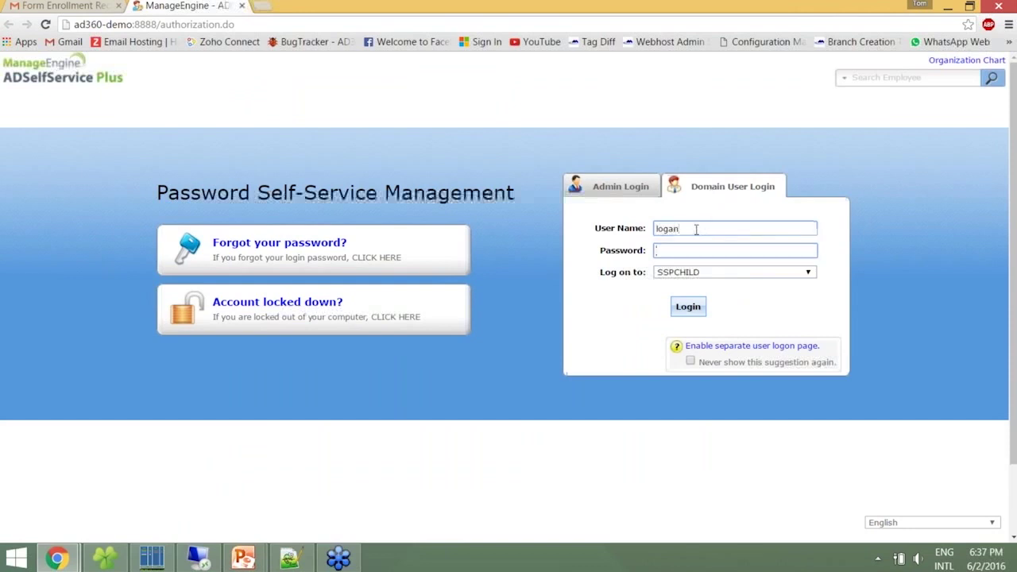
type("•••••••••")
left_click(685, 308)
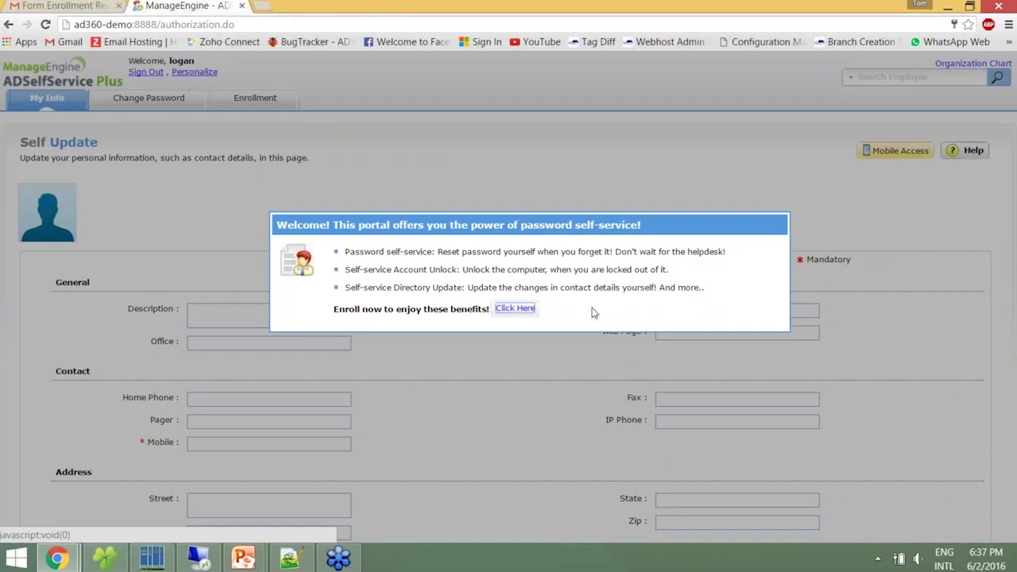
Start enrollment and answer and confirm the mother's maiden name security question
left_click(515, 308)
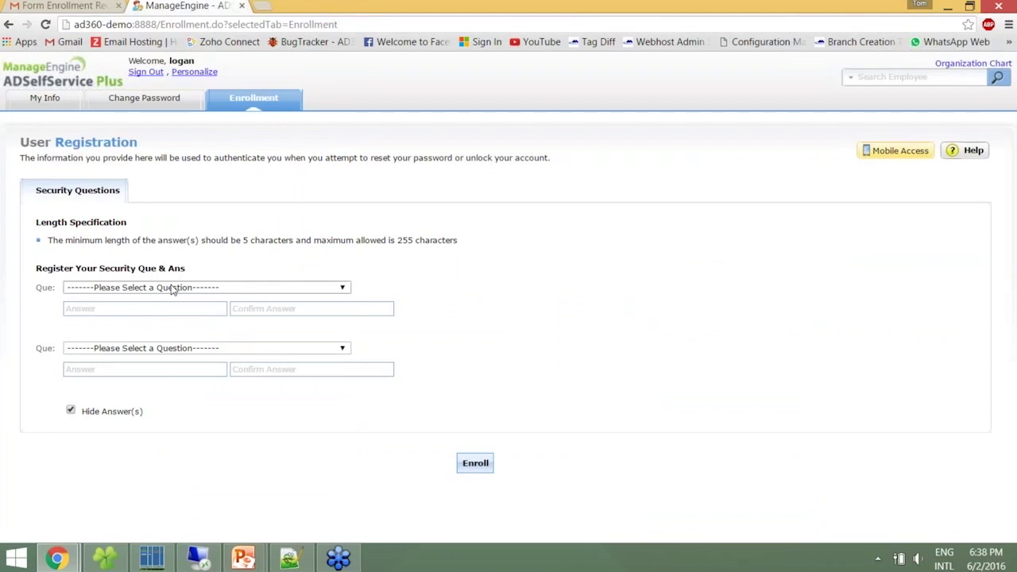
left_click(172, 288)
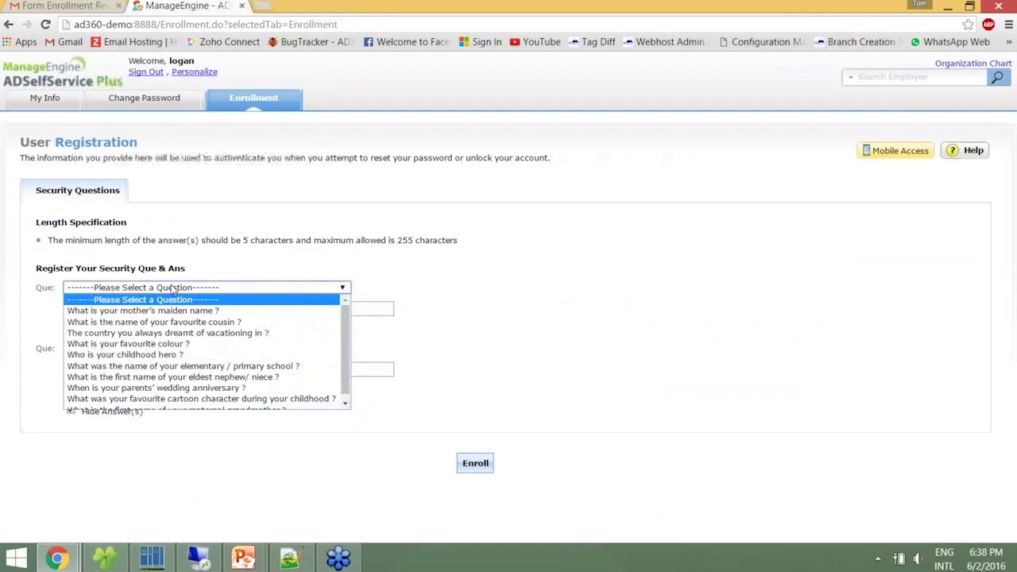
left_click(172, 311)
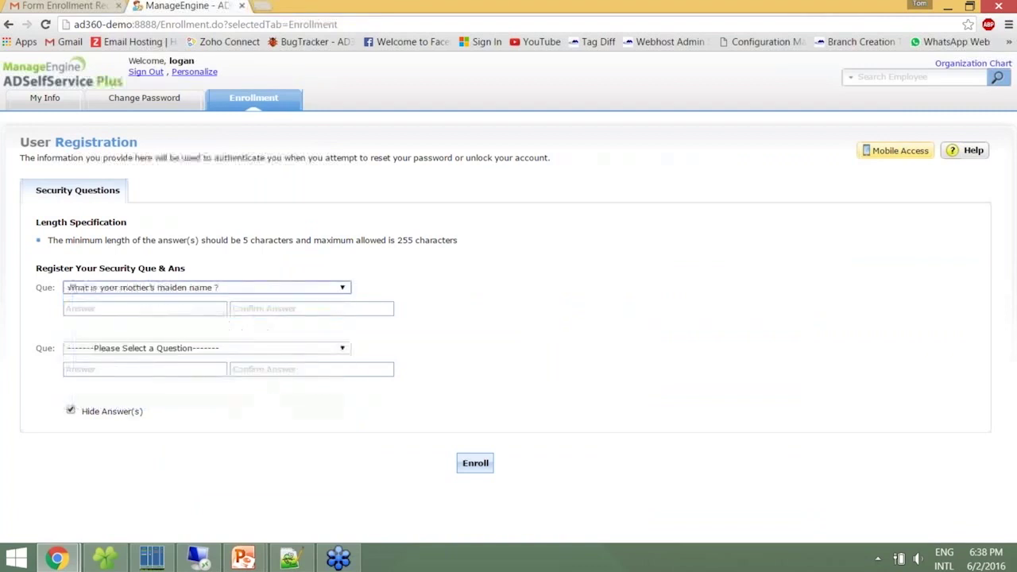
type("••••••")
key("Tab")
type("••••••")
key("Tab")
Choose a second security question, answer and confirm it, then enroll and sign out
key("Down")
key("Down")
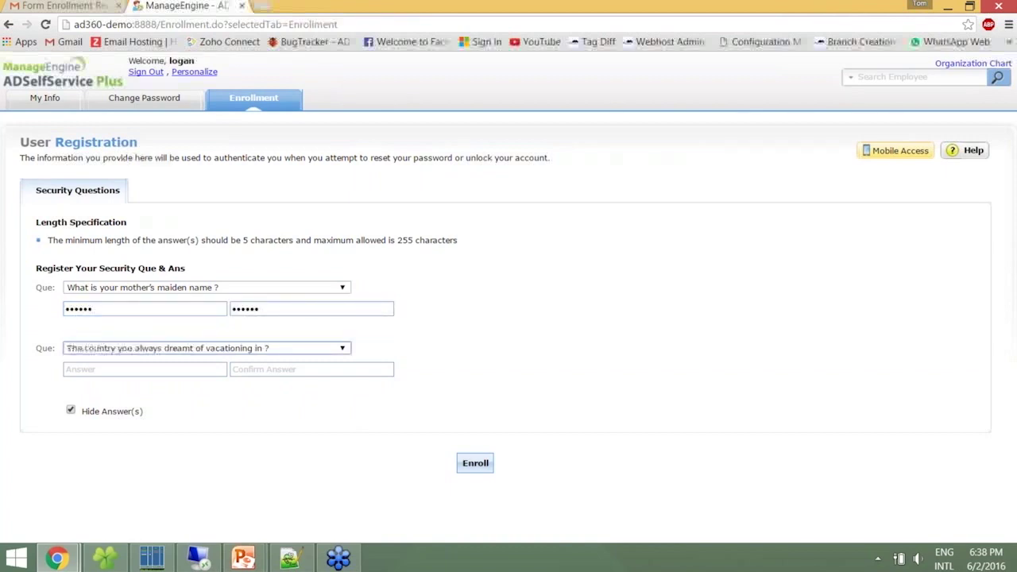
left_click(144, 369)
key("Tab")
left_click(476, 459)
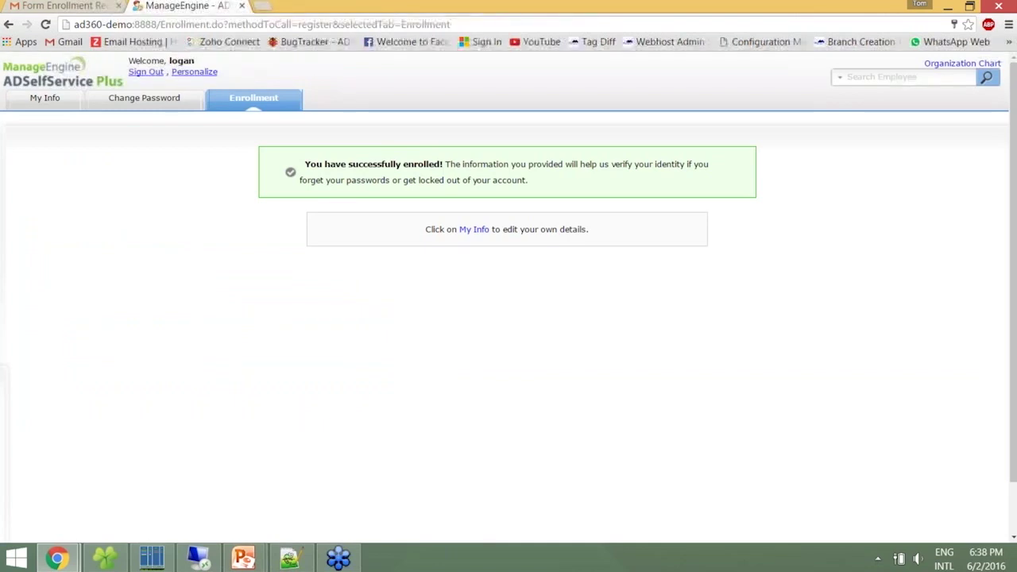
left_click(157, 73)
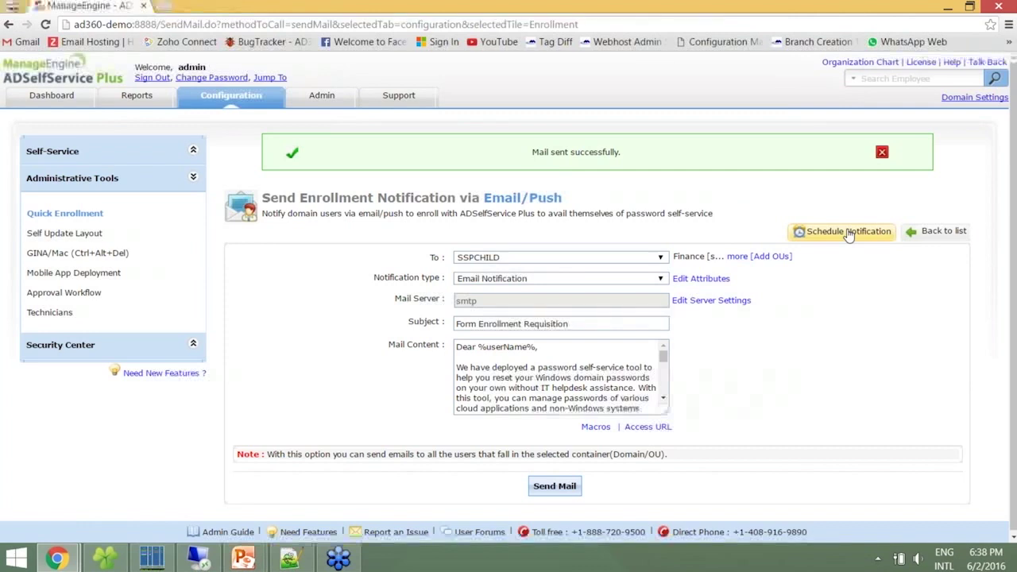
Create a new scheduler named 'Enrollment Notification' with description 'For Workshop Purpose'
left_click(848, 232)
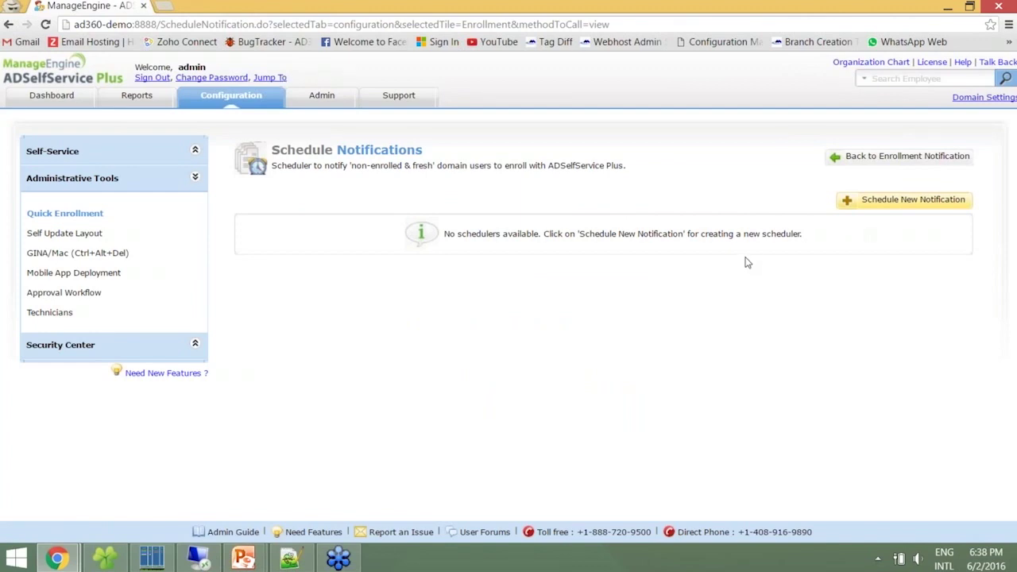
left_click(886, 201)
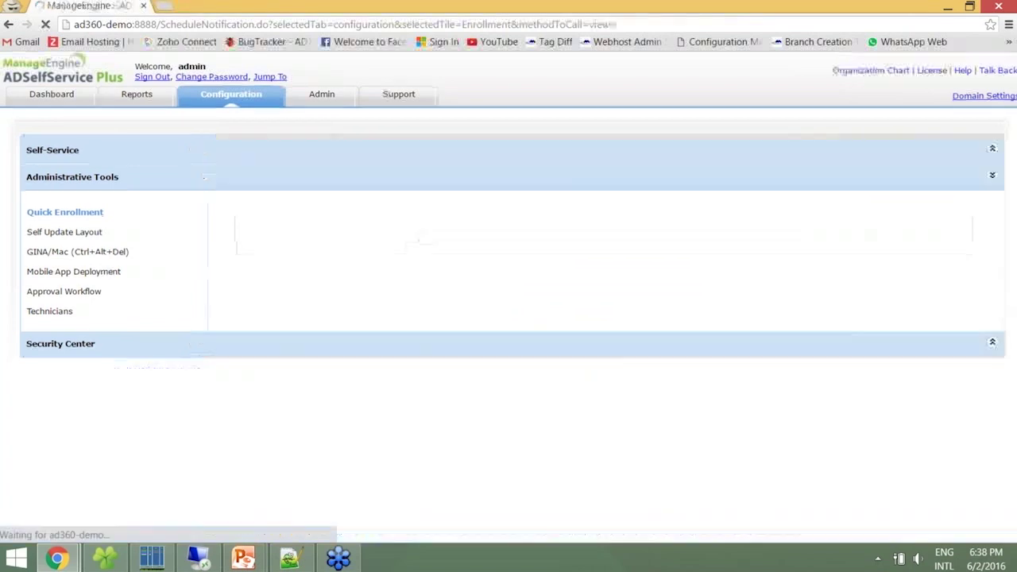
left_click(576, 207)
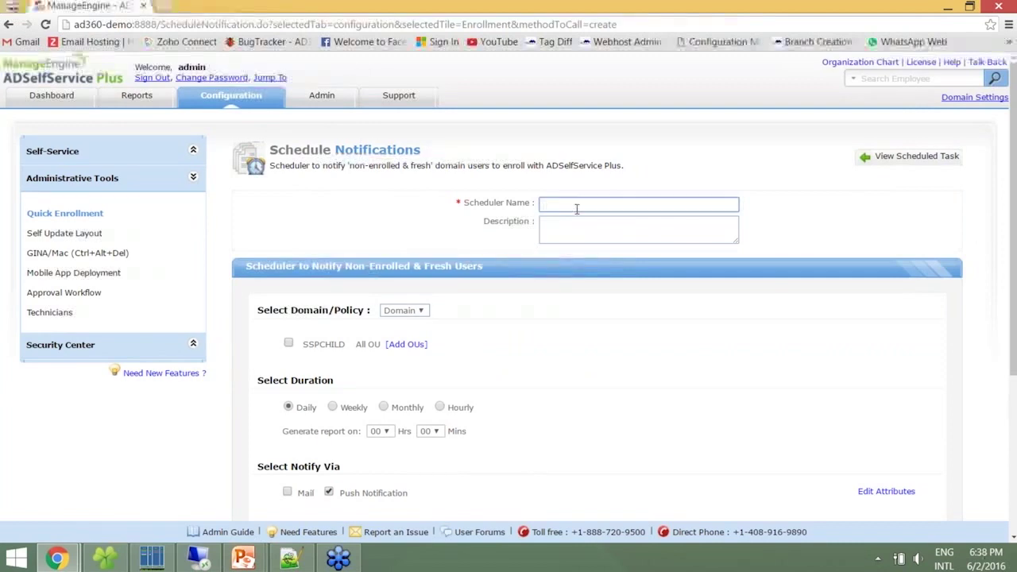
type("Enrol")
key("BackSpace")
key("BackSpace")
type("ollment Notificati")
key("BackSpace")
key("BackSpace")
key("BackSpace")
key("BackSpace")
type("cation")
key("Tab")
type("For ")
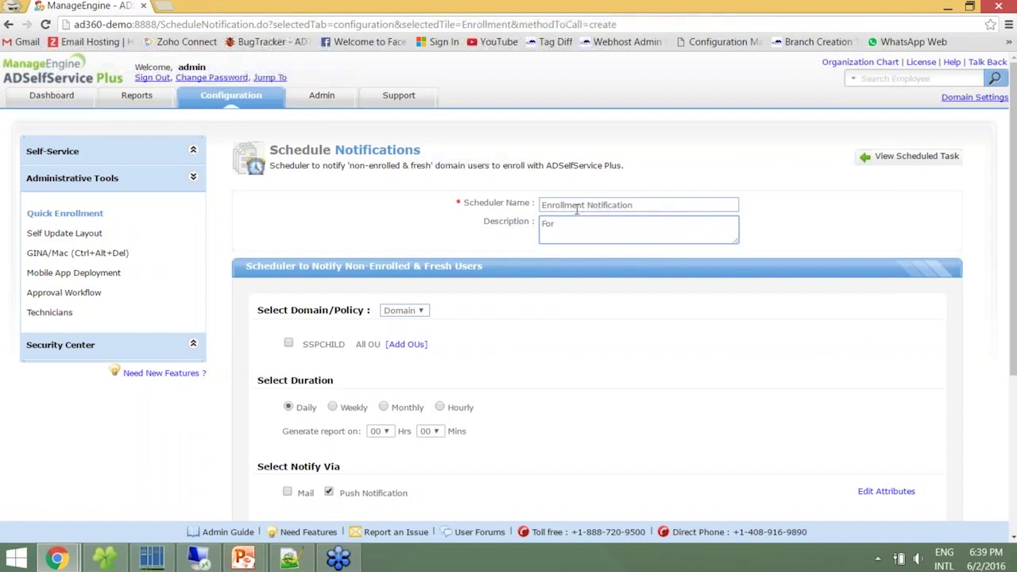
type("Workshop")
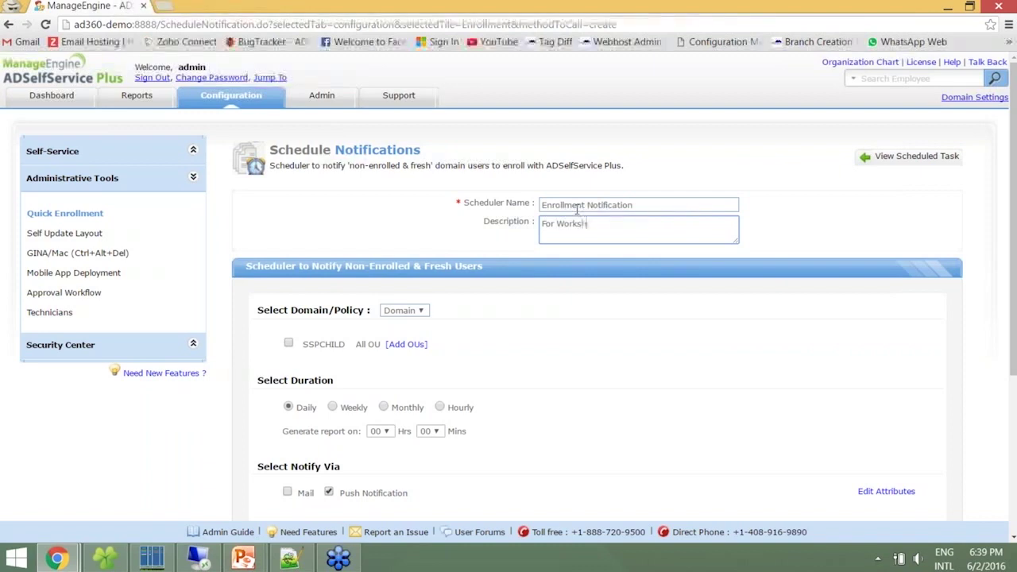
type(" Purpose")
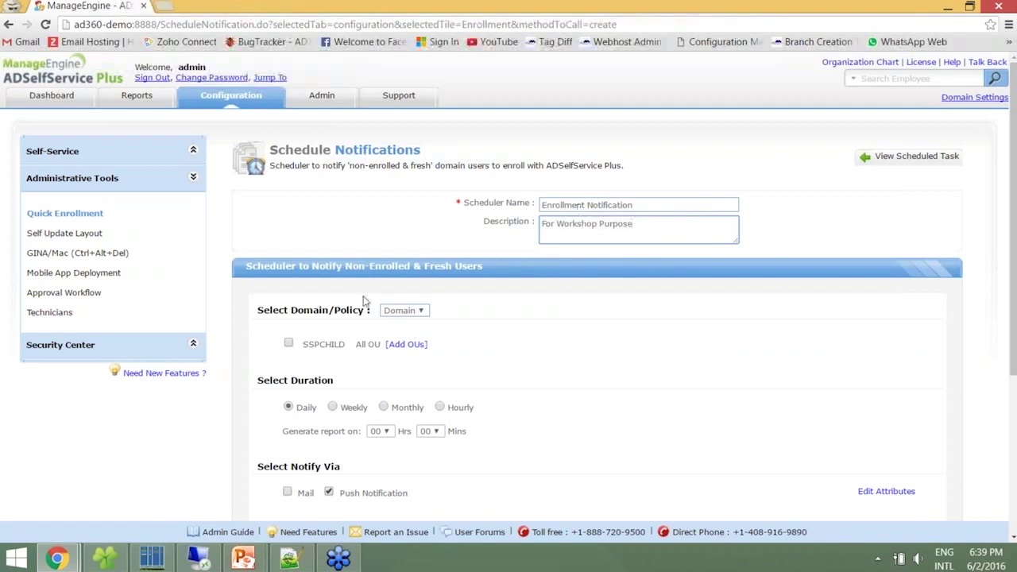
Target the SSPCHILD domain, add Mail alongside Push Notification, and save the scheduler
left_click(403, 310)
left_click(390, 321)
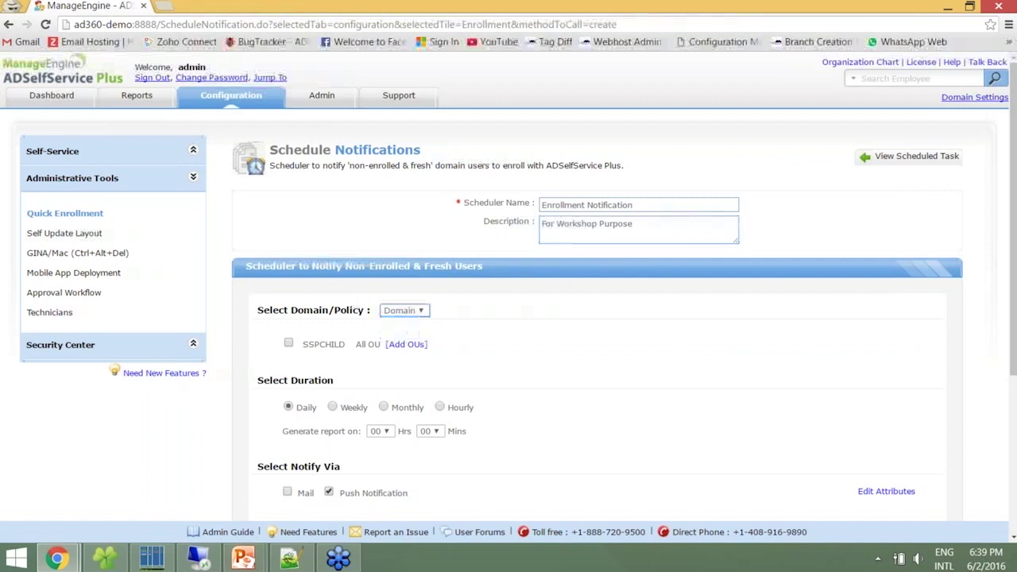
left_click(288, 343)
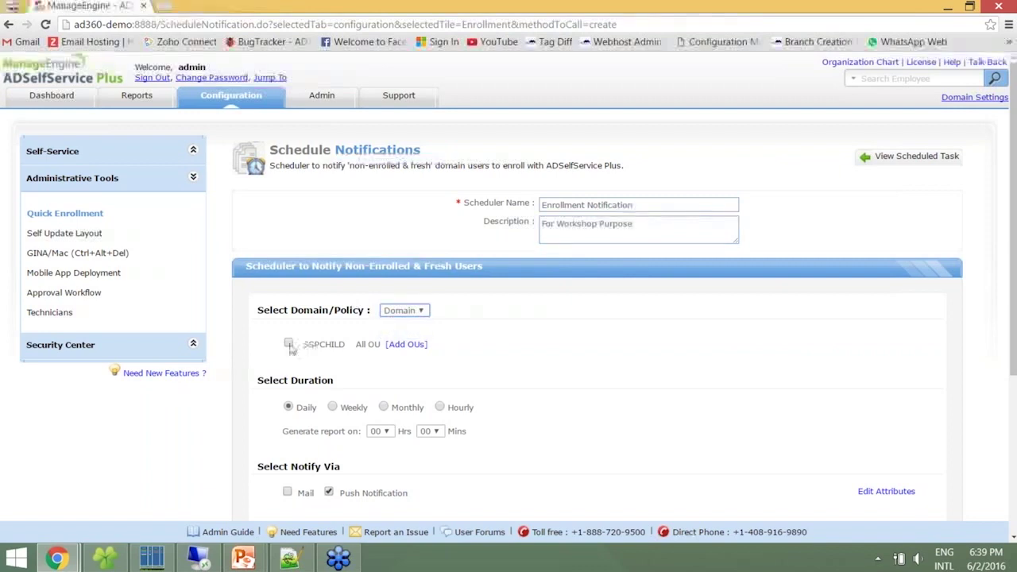
scroll(993, 349, "down", 2)
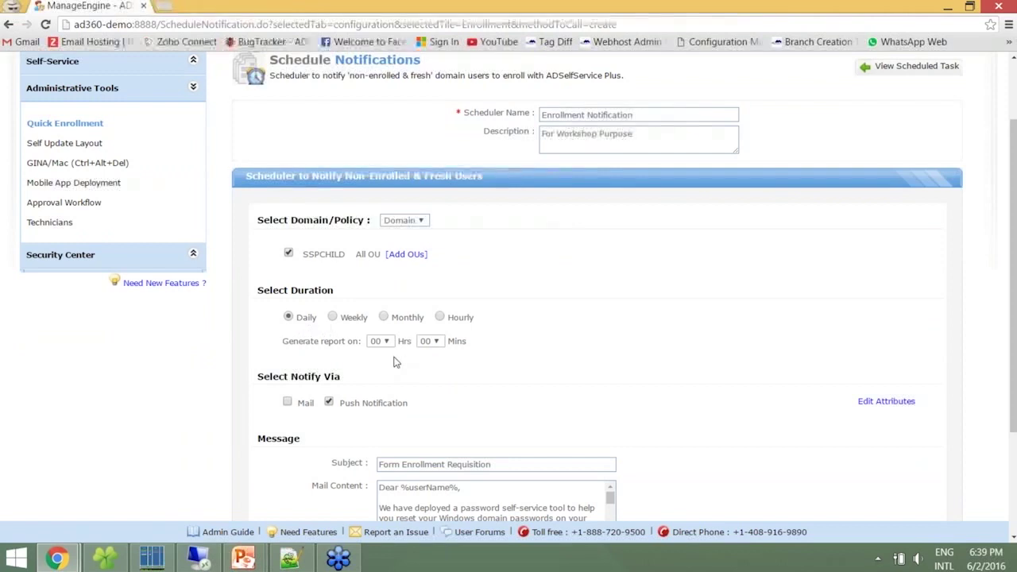
scroll(286, 322, "down", 1)
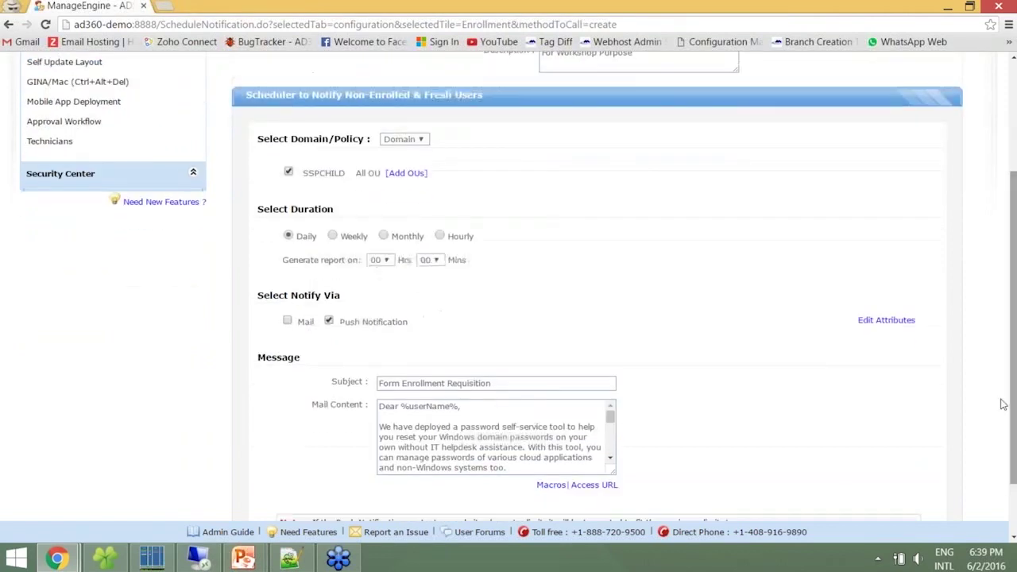
left_click(286, 320)
scroll(981, 382, "down", 1)
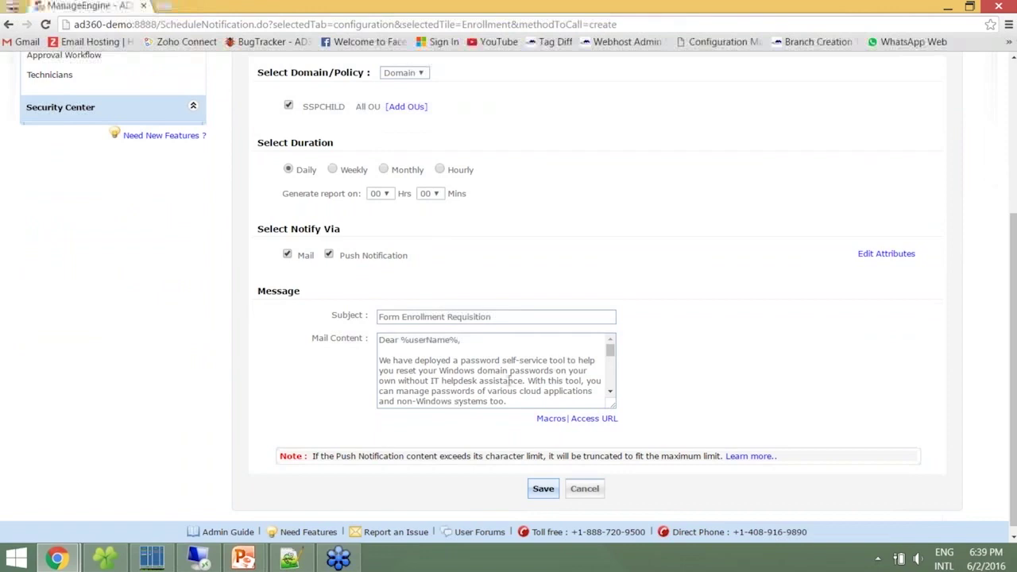
left_click(543, 488)
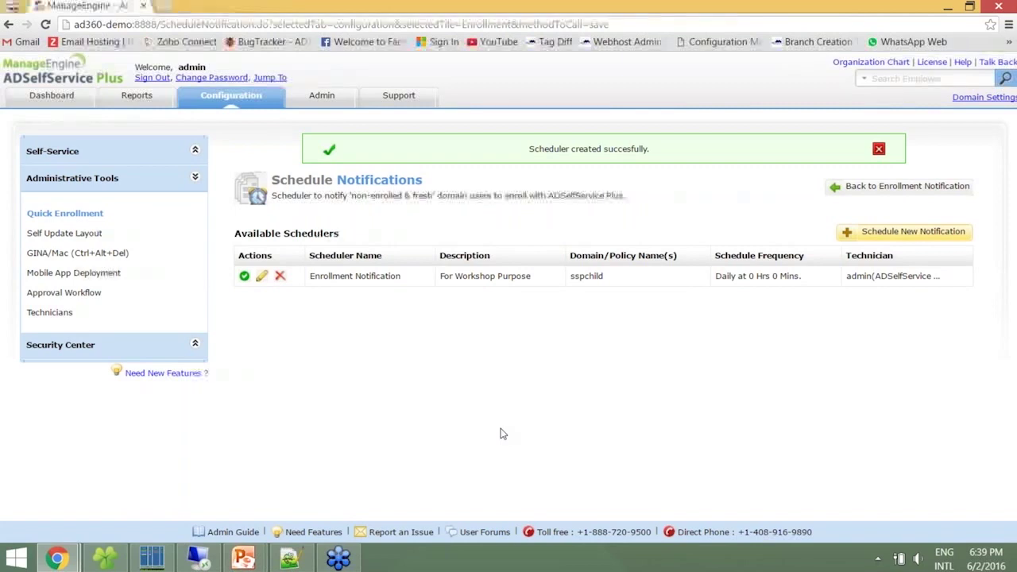
Enable Force Enrollment using Logon Script and save it
left_click(90, 216)
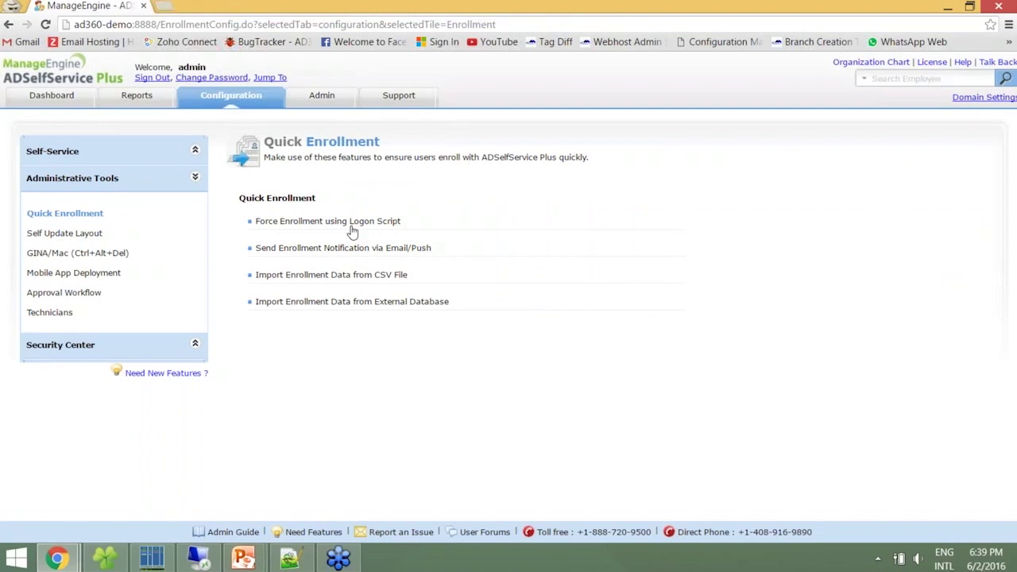
left_click(352, 223)
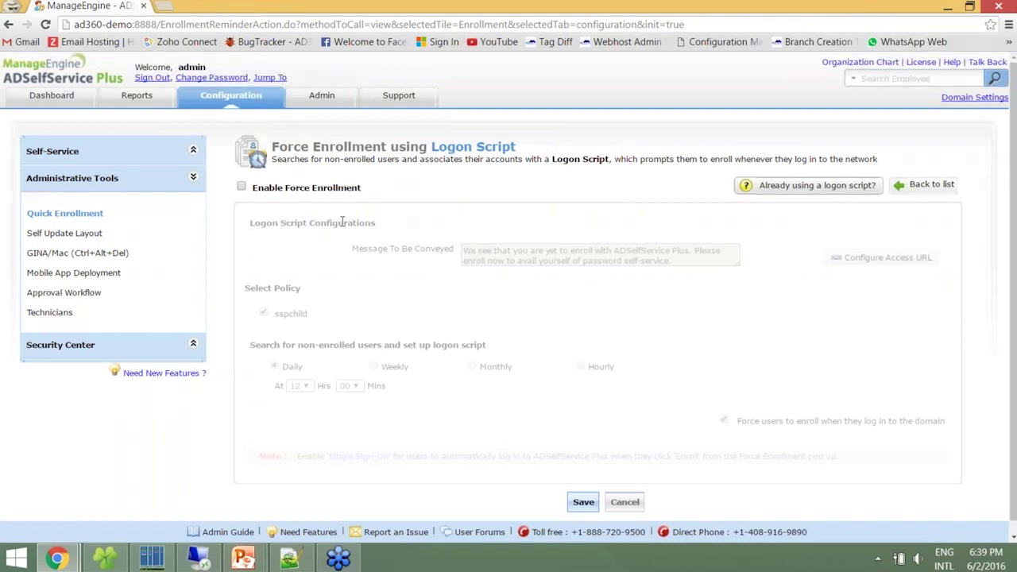
left_click(241, 190)
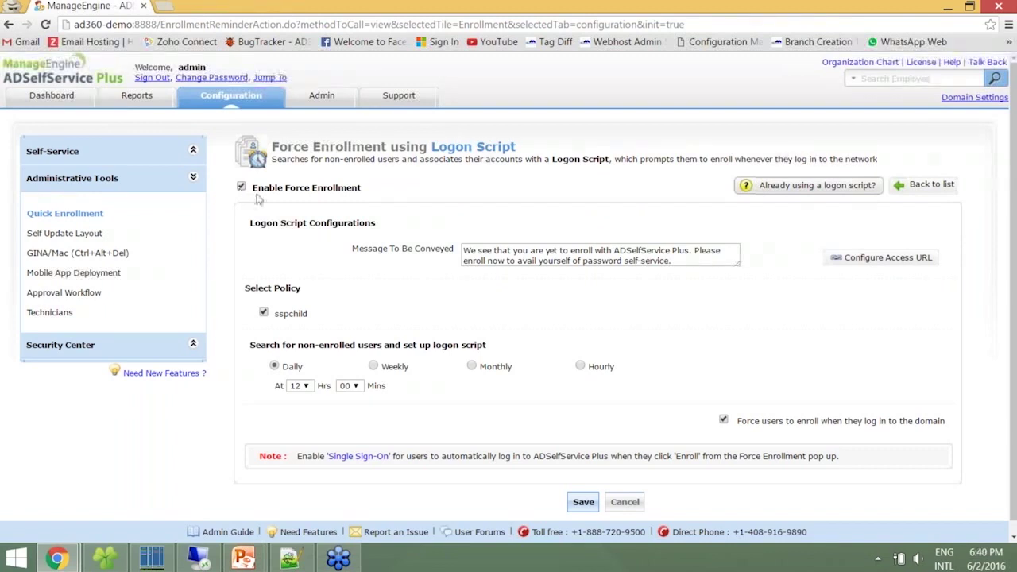
left_click(579, 498)
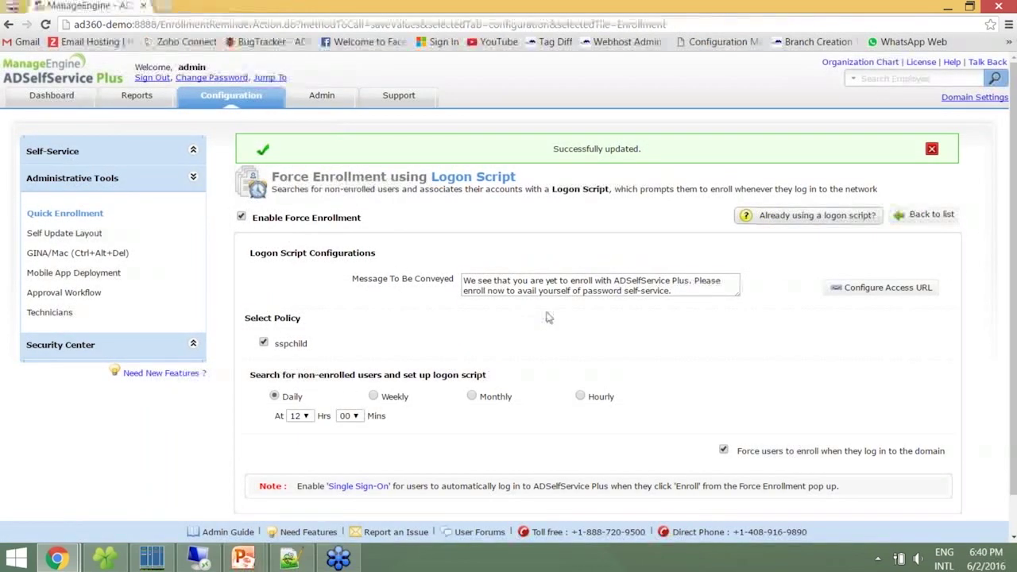
left_click_drag(547, 317, 566, 294)
left_click(580, 291)
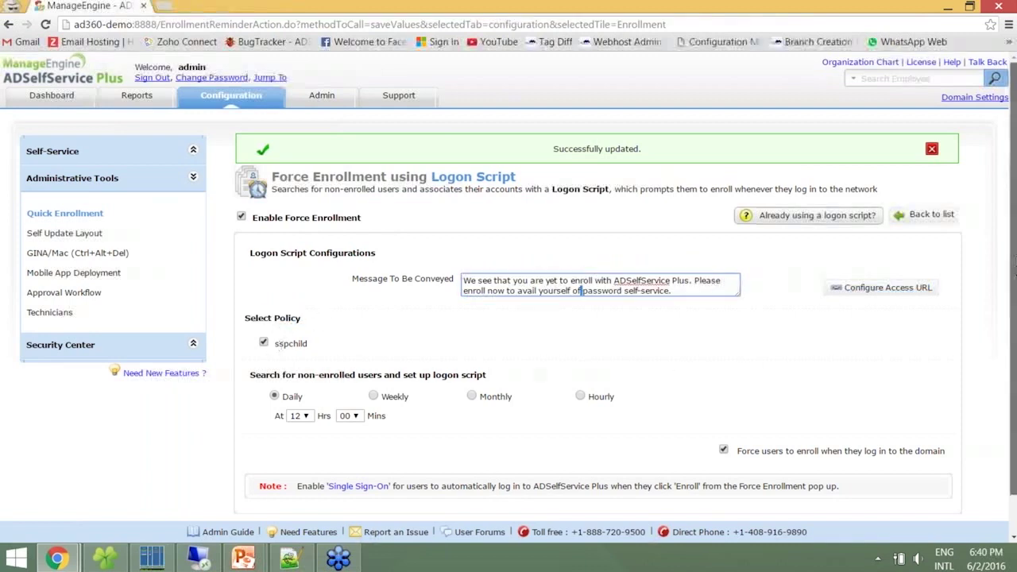
Set the daily search time to 18 Hrs 45 Mins and save the schedule
scroll(380, 333, "down", 1)
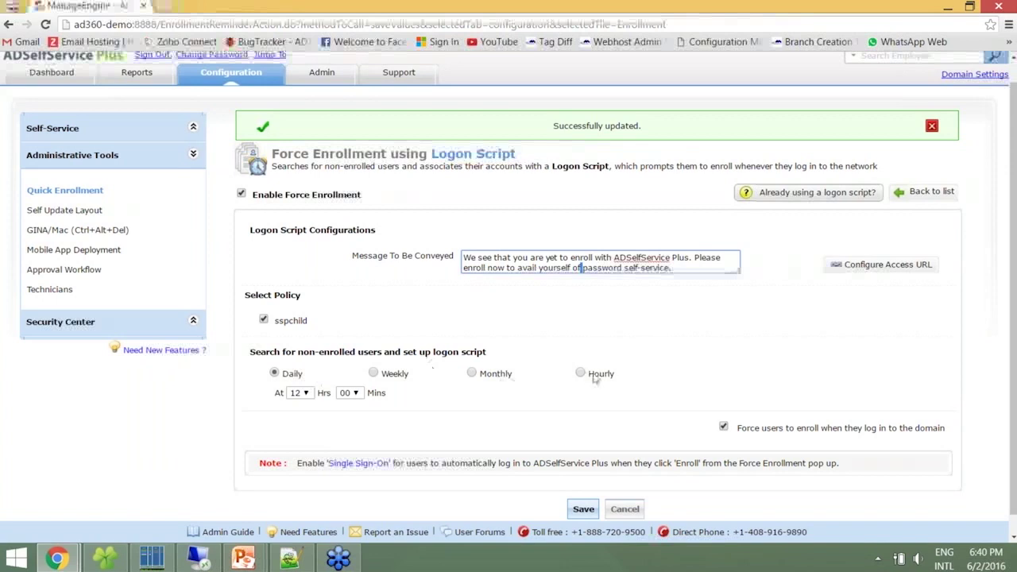
left_click(298, 392)
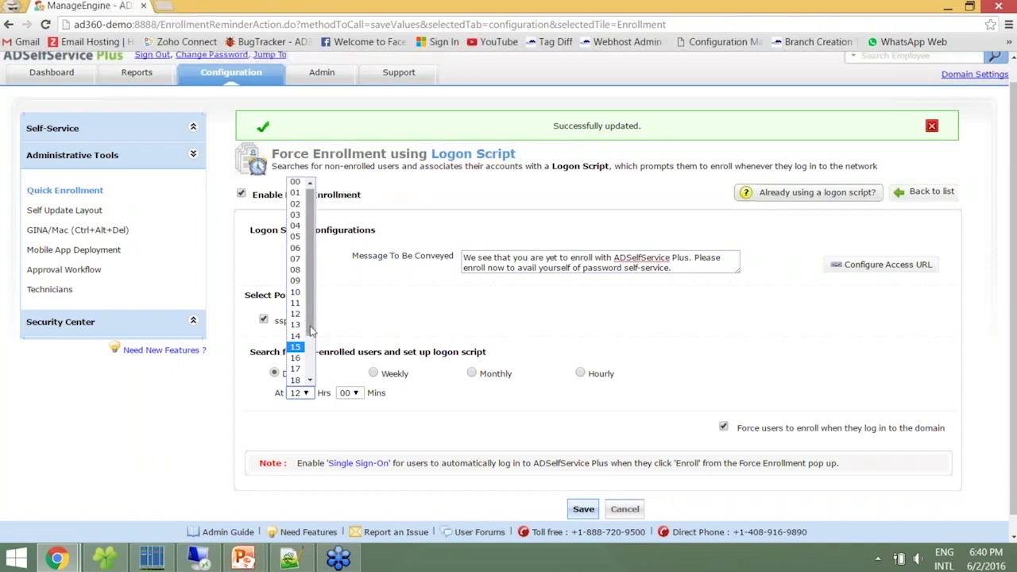
scroll(311, 348, "down", 1)
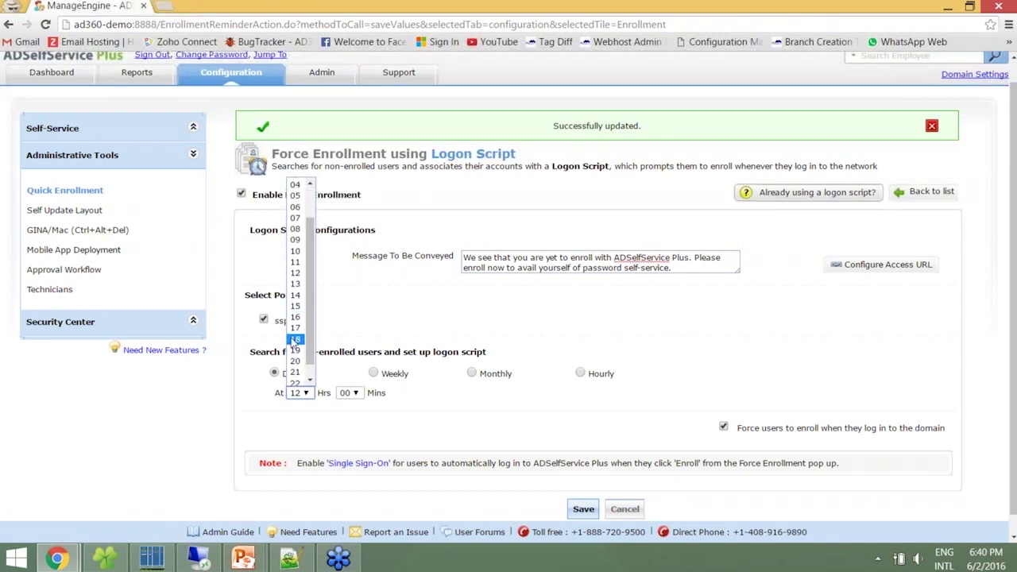
left_click(295, 341)
left_click(344, 393)
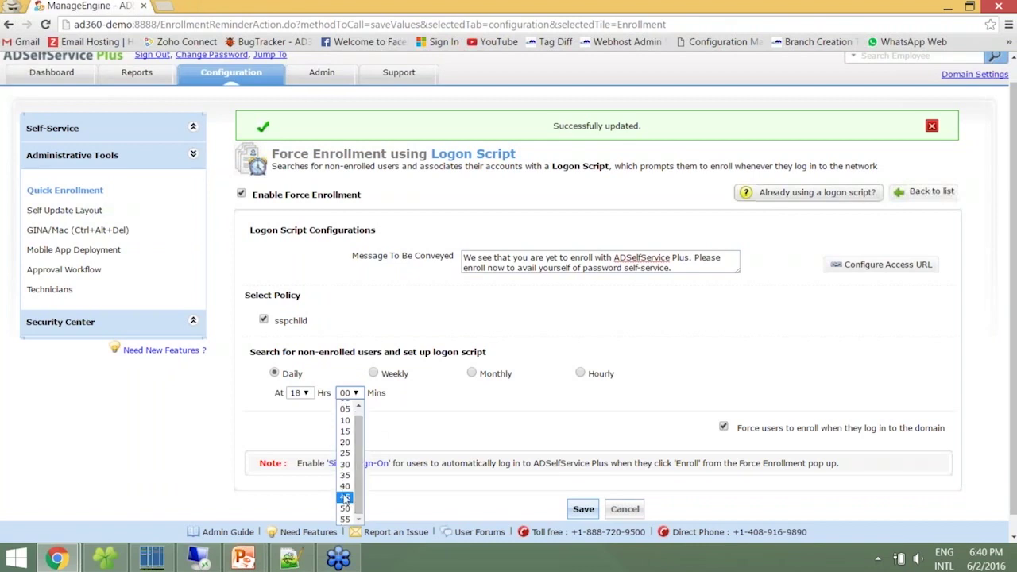
left_click(346, 504)
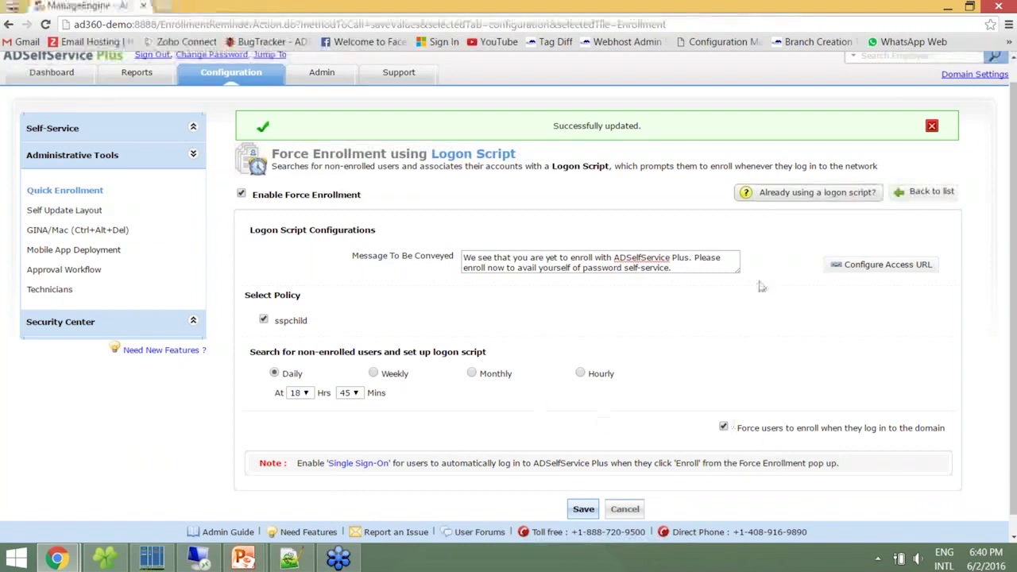
left_click(583, 509)
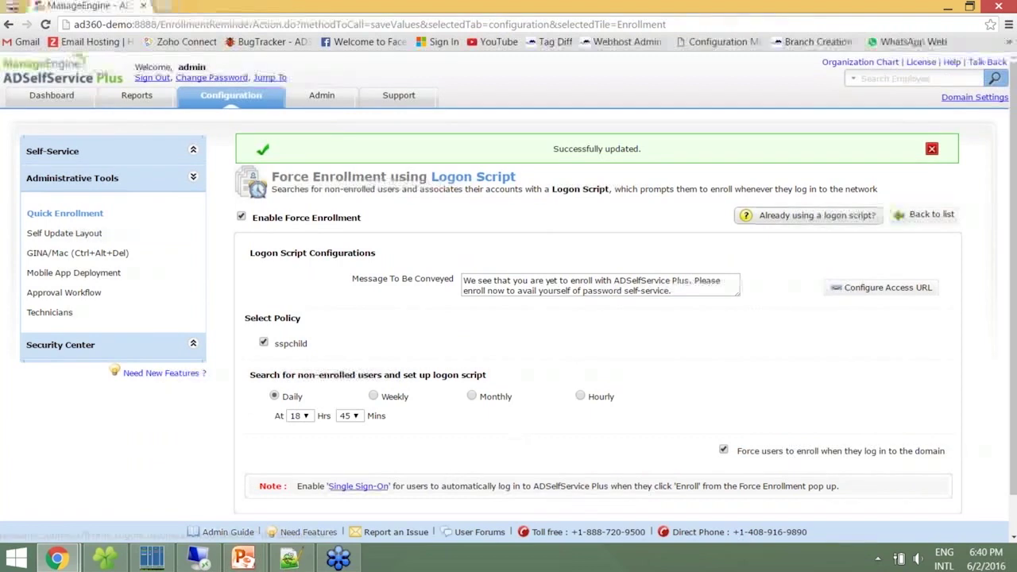
left_click(358, 485)
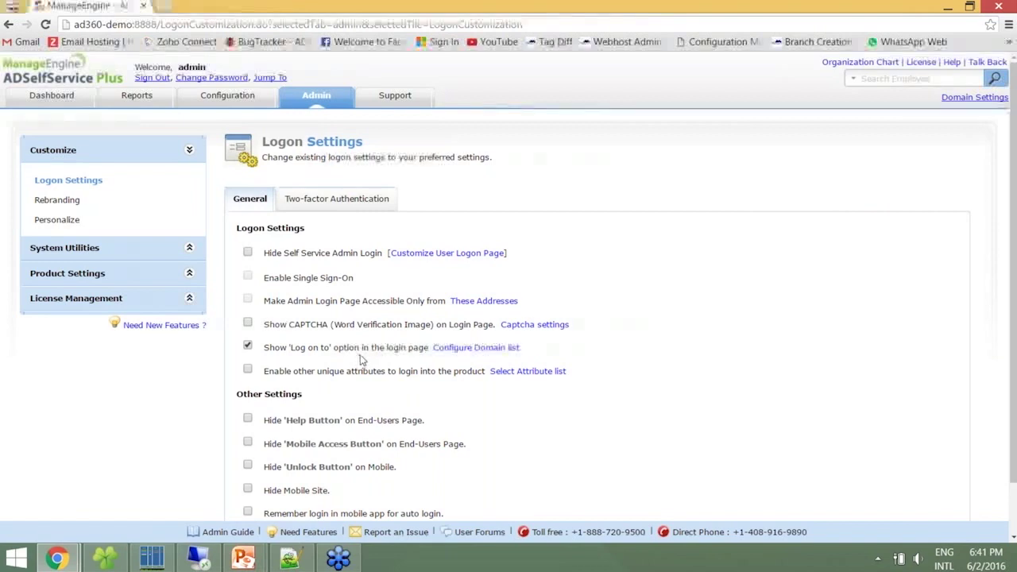
Tick Hide Self Service Admin Login and Enable Single Sign-On in Logon Settings
left_click(247, 252)
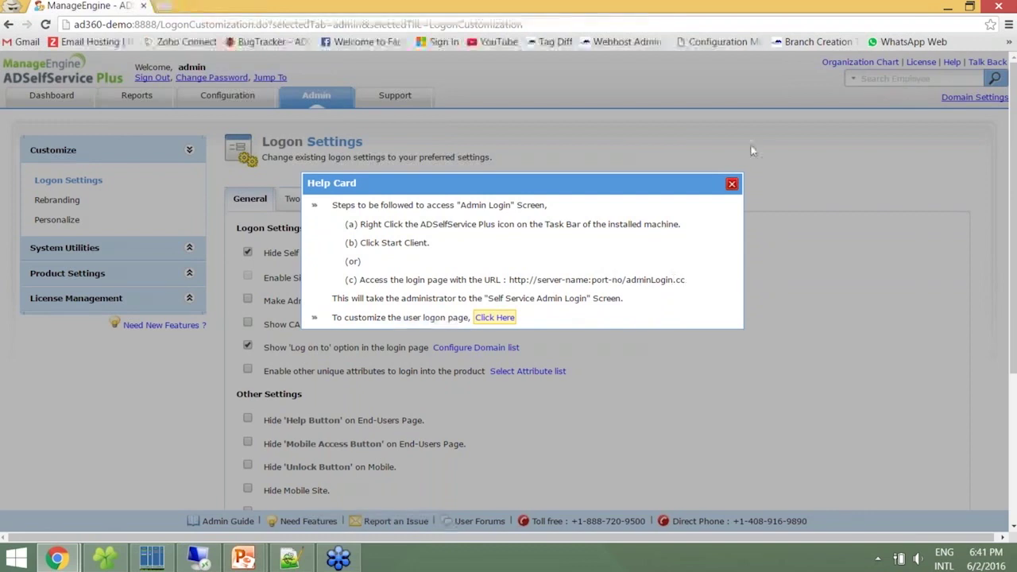
left_click(731, 185)
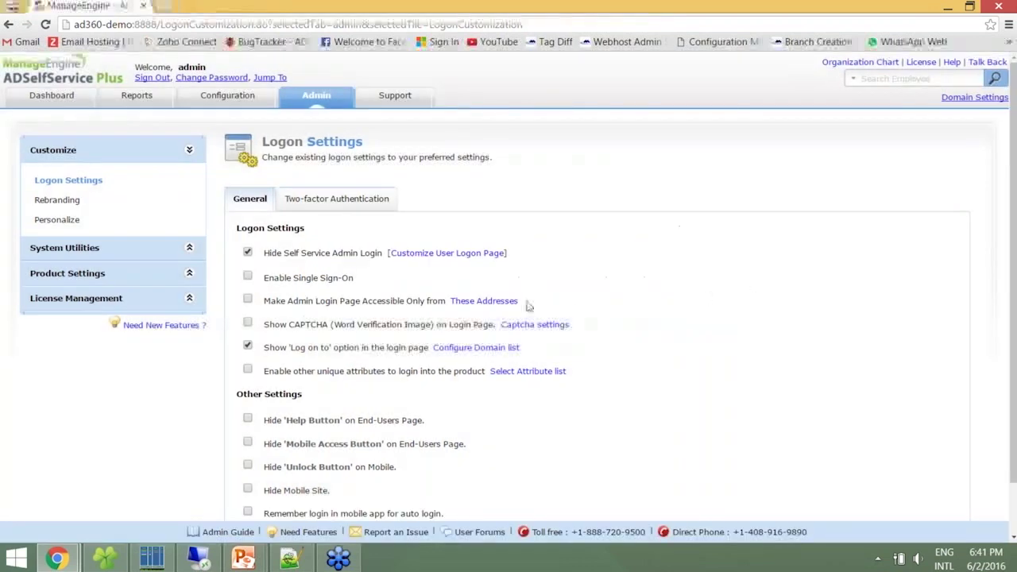
left_click(247, 276)
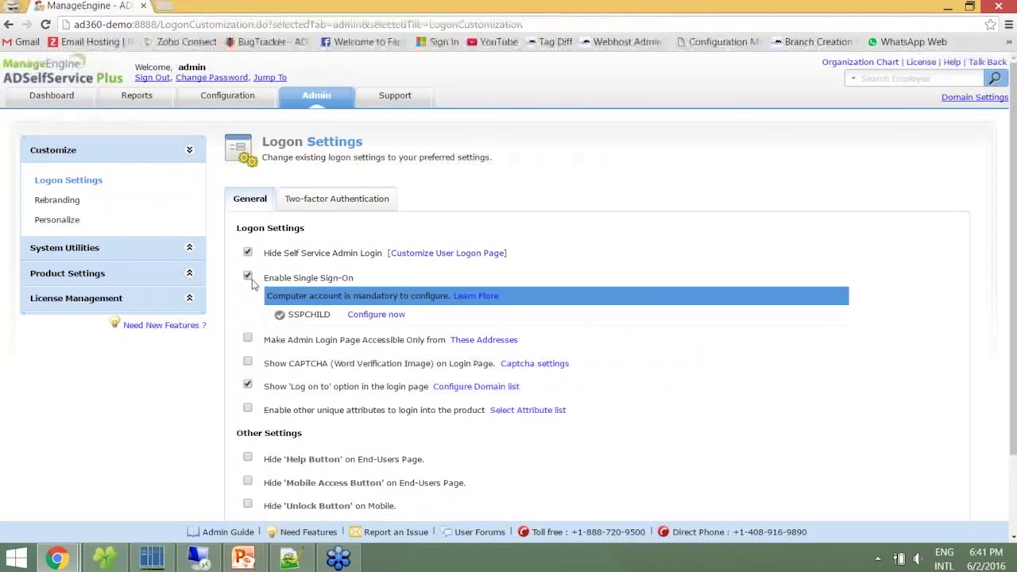
Configure the SSPCHILD computer account name and password, create it in the domain, and save
left_click(374, 316)
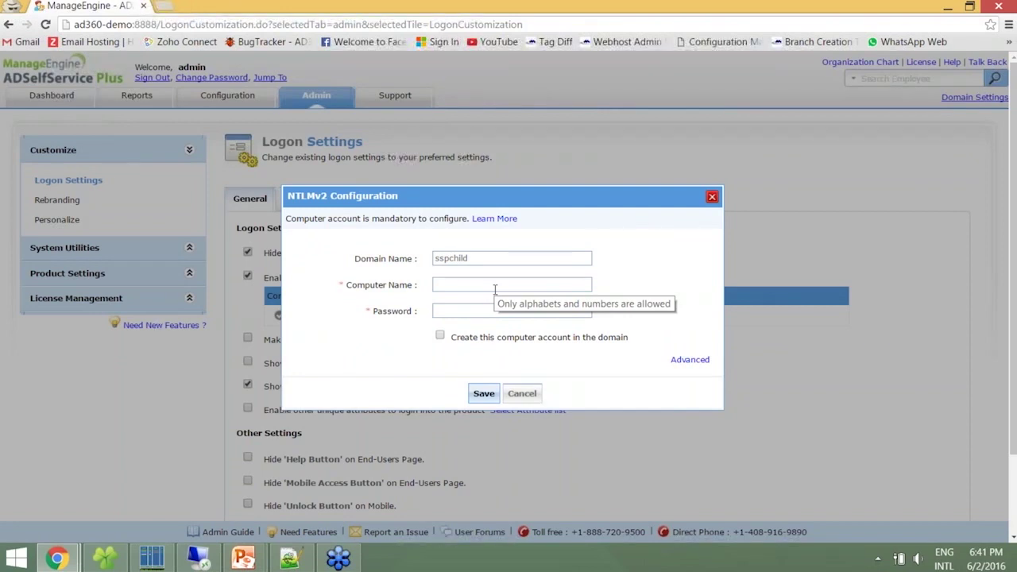
left_click(494, 290)
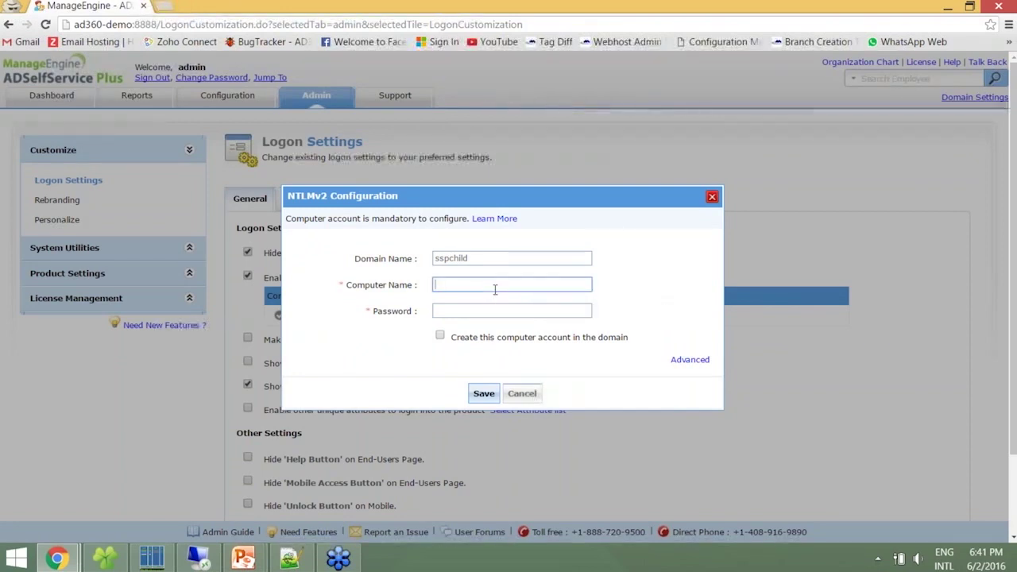
type("Tom-W")
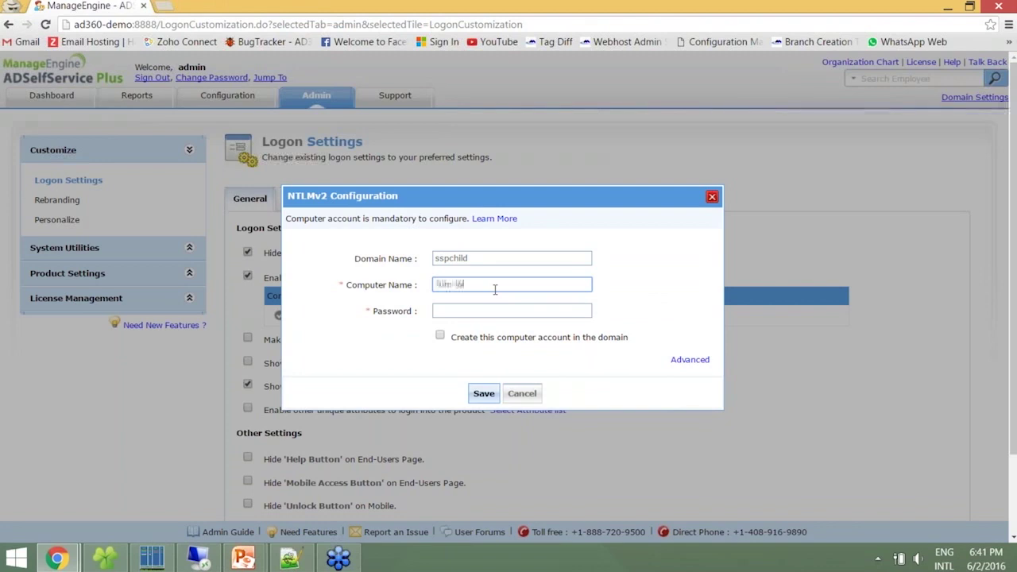
type("orkstation")
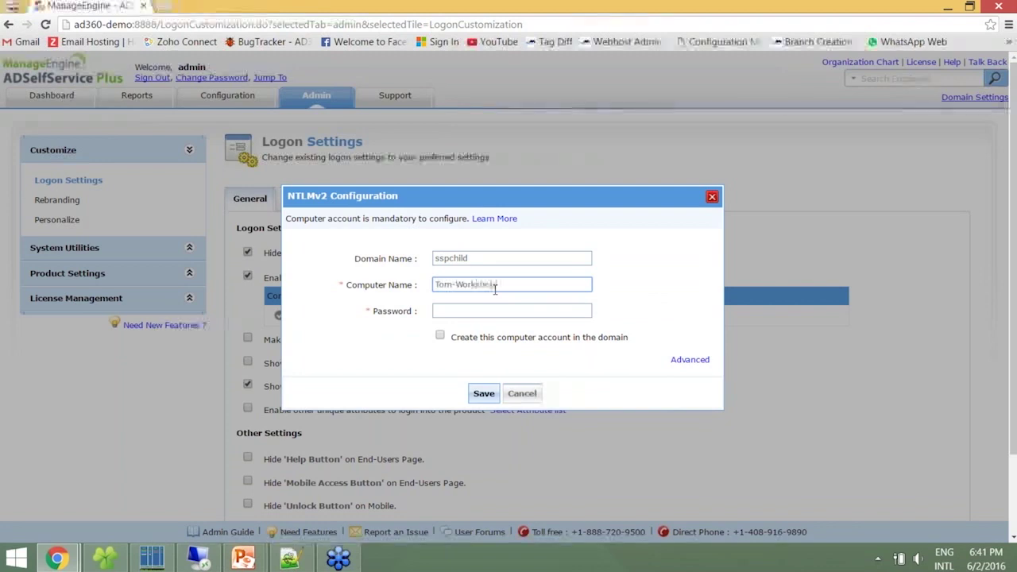
type("-1")
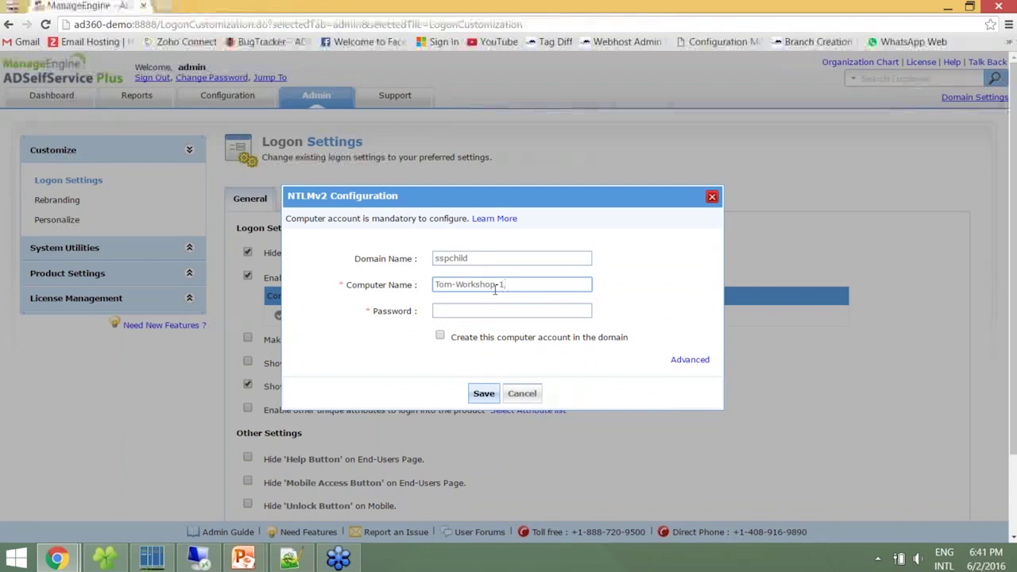
left_click(485, 309)
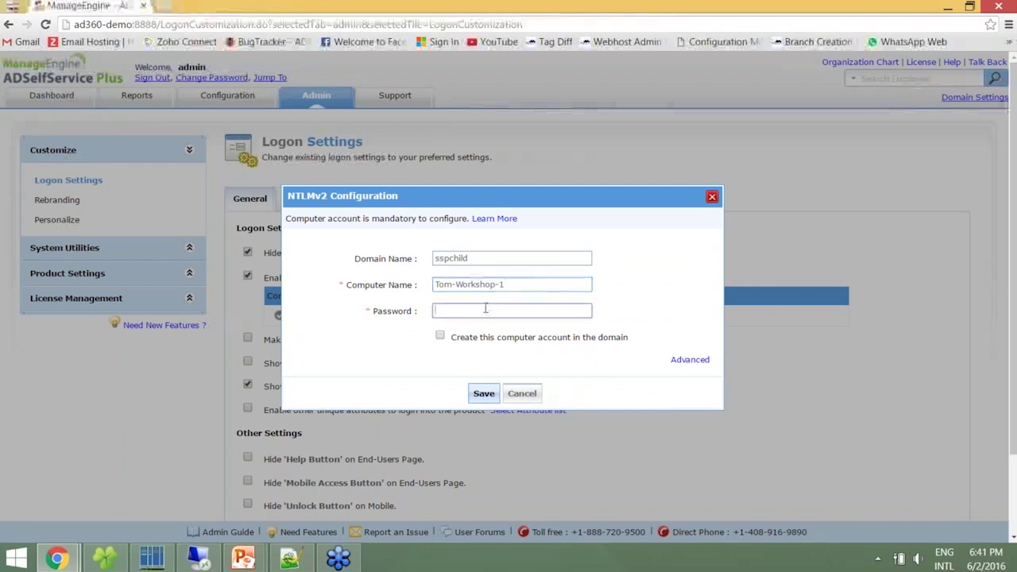
type("*********")
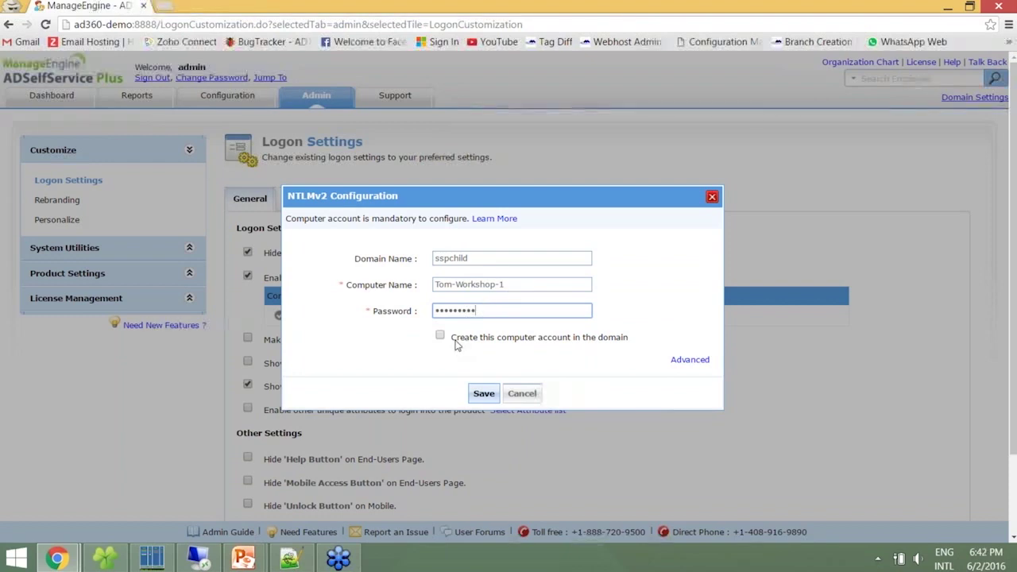
left_click(441, 335)
left_click(481, 392)
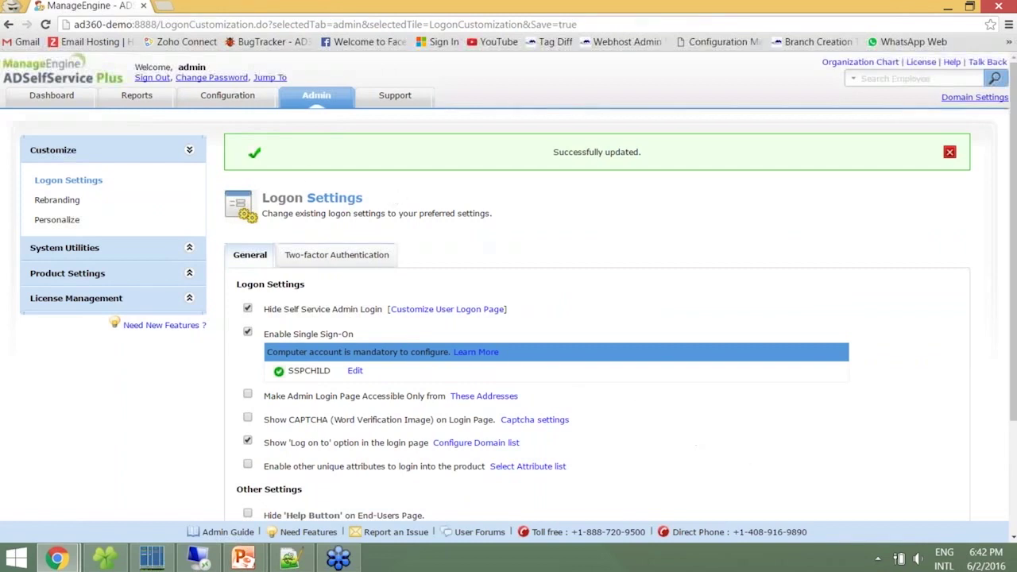
left_click(208, 98)
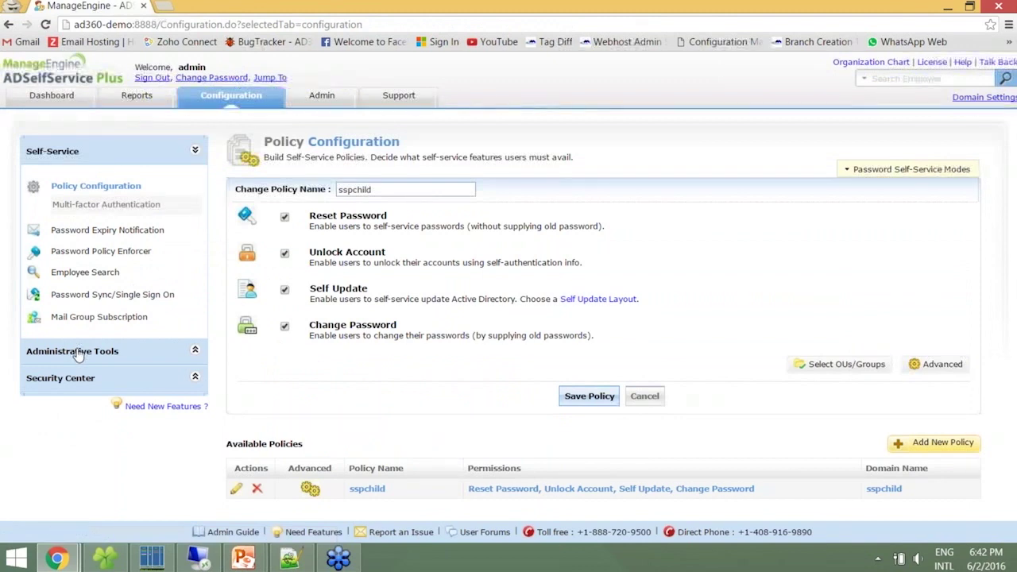
Sign out of the admin console, returning to the end-user sign-in page for SSPCHILD
left_click(76, 351)
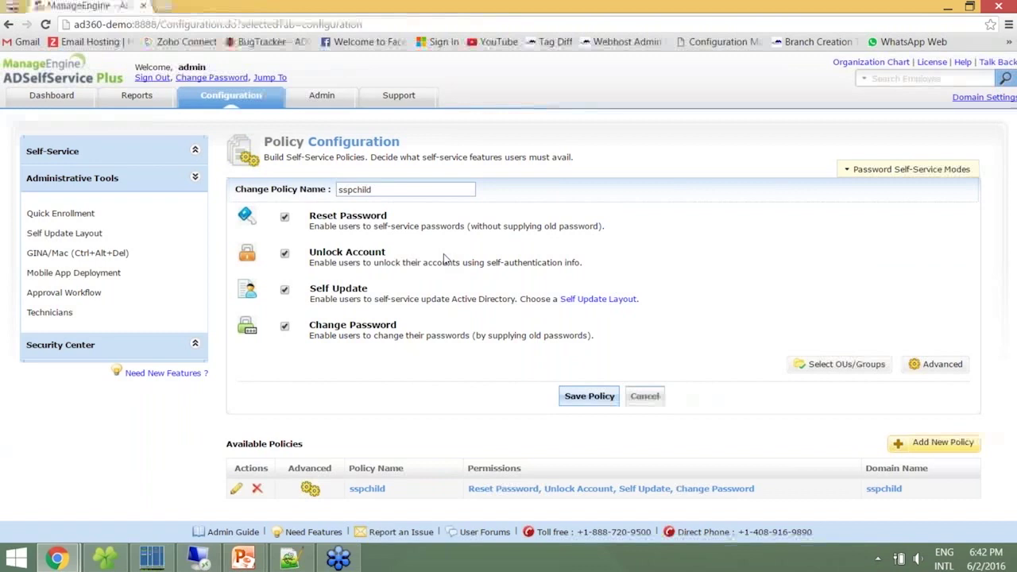
left_click(152, 77)
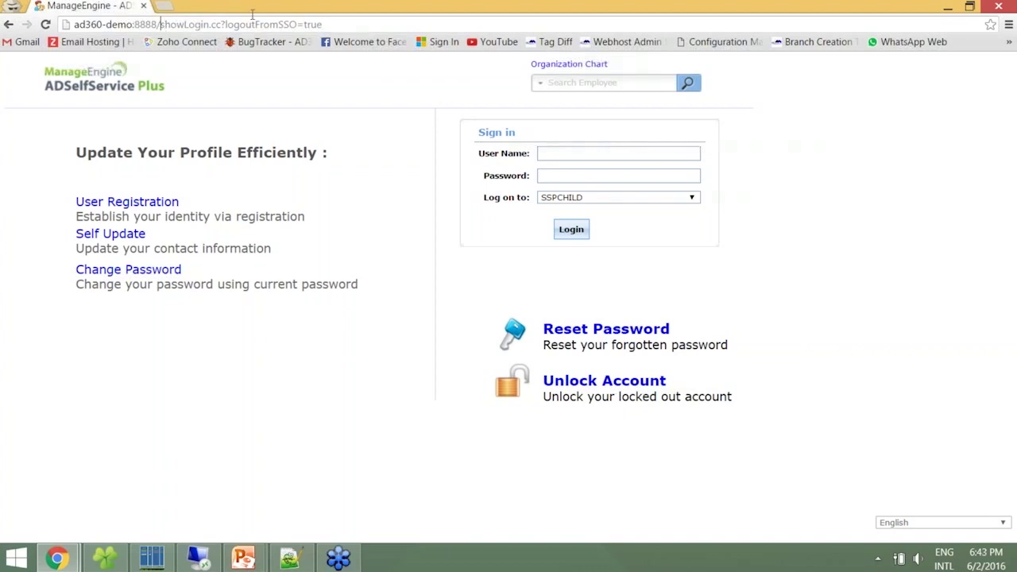
Change the URL path to adminLogin and log back in as administrator
left_click_drag(160, 25, 470, 29)
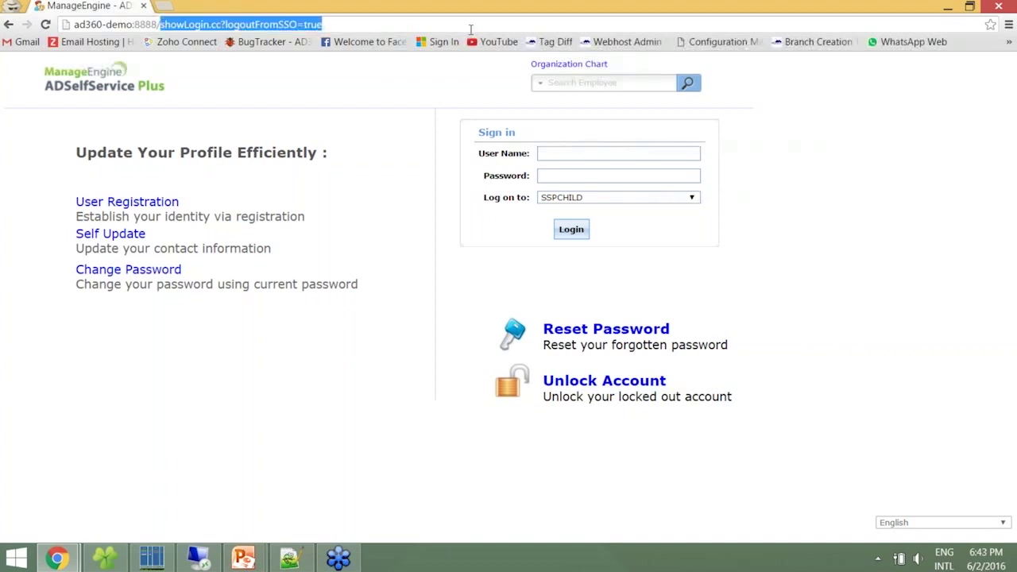
type("adminLogin")
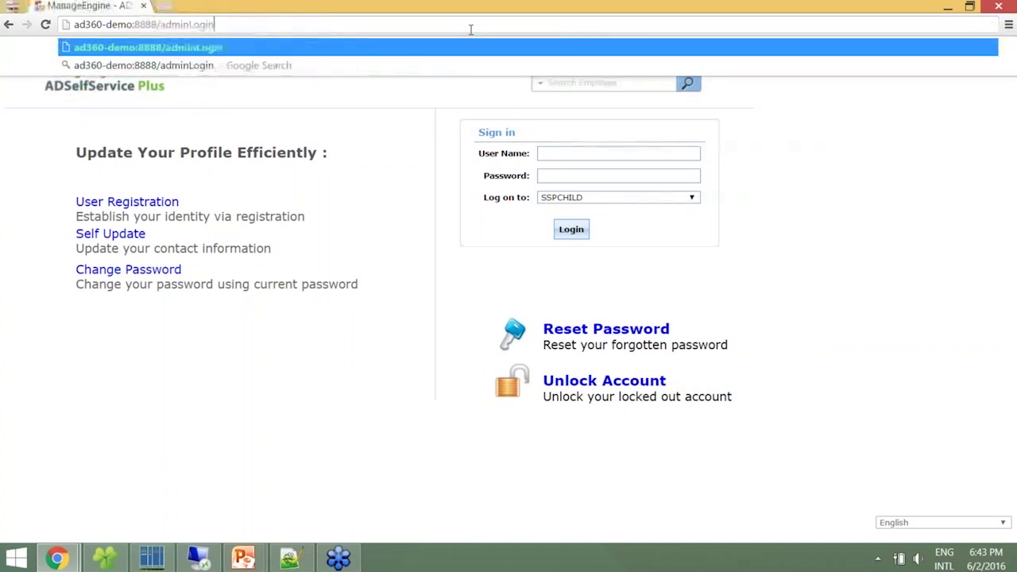
key("Return")
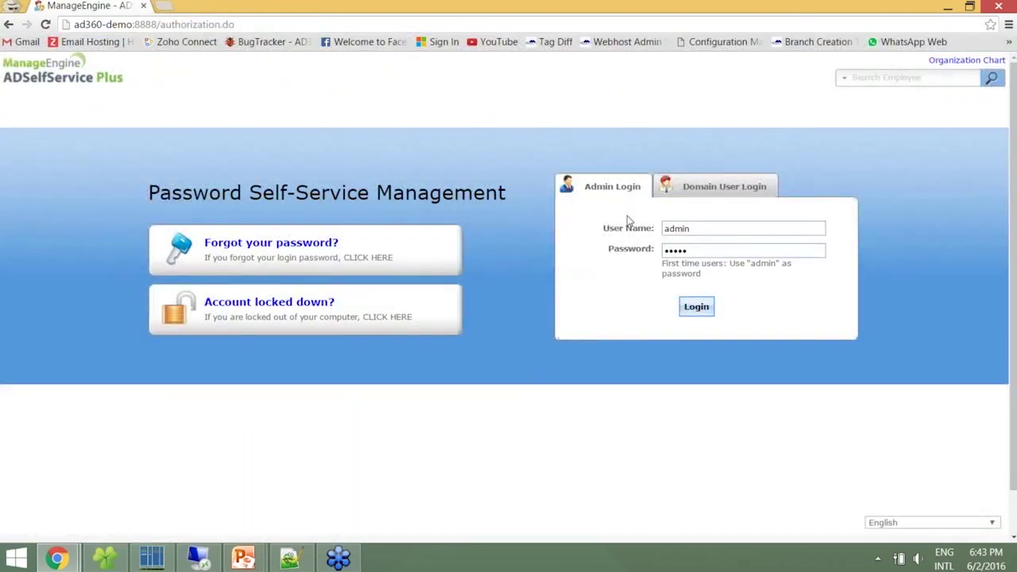
left_click(696, 307)
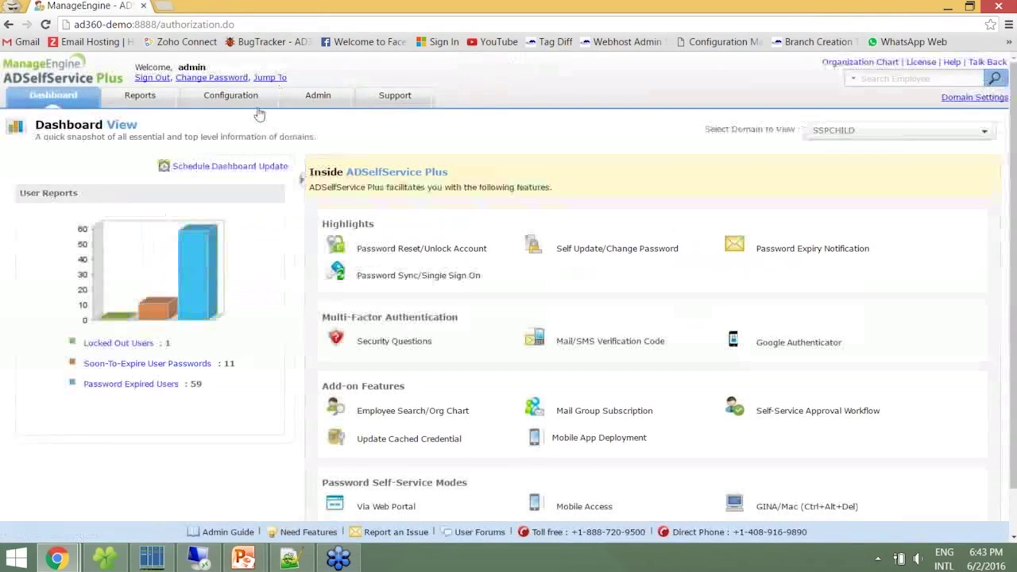
Enable E-mail Address and Mobile Number verification codes under Multi-factor Authentication, save, and sign out
left_click(231, 94)
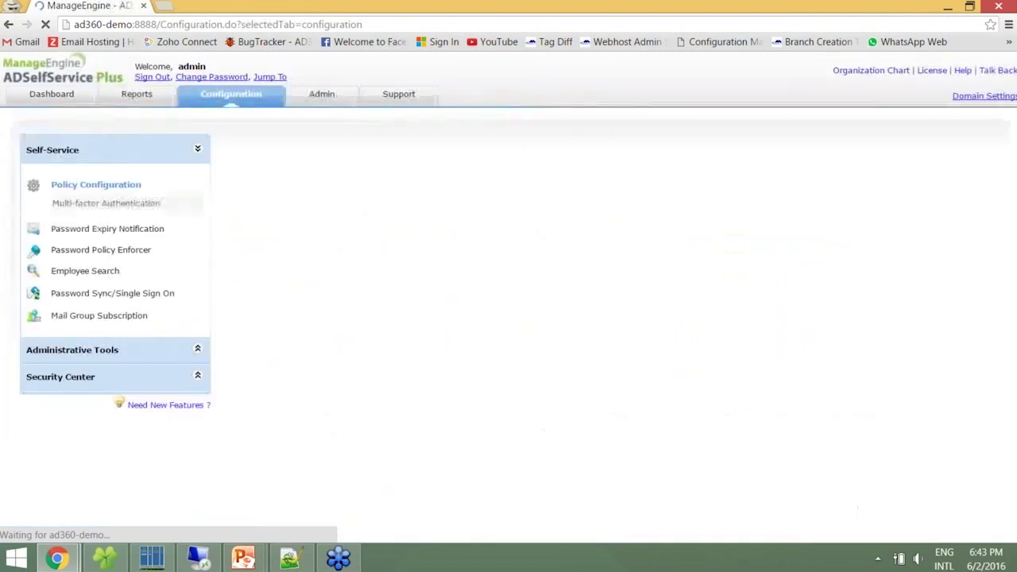
left_click(106, 205)
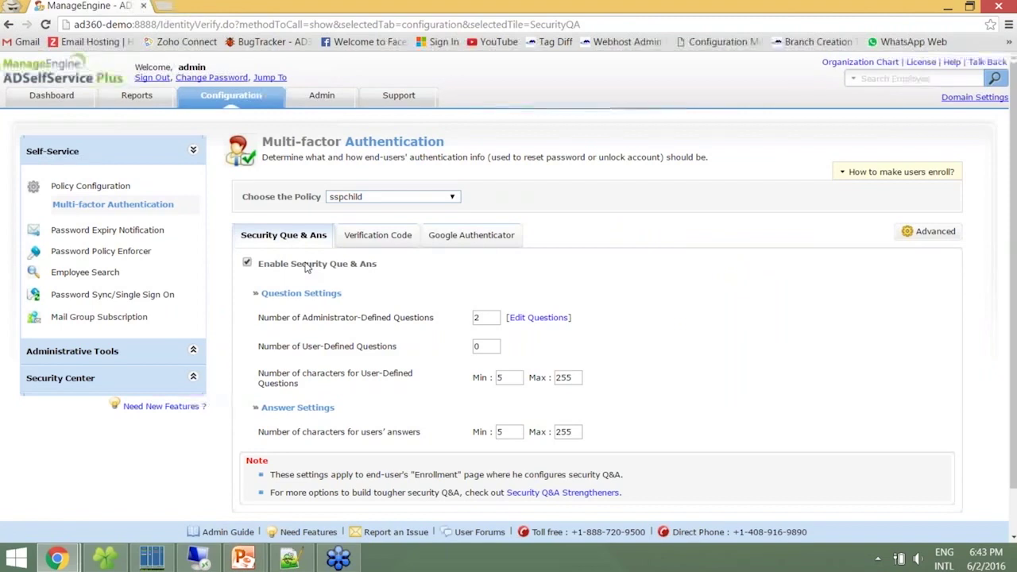
left_click(396, 251)
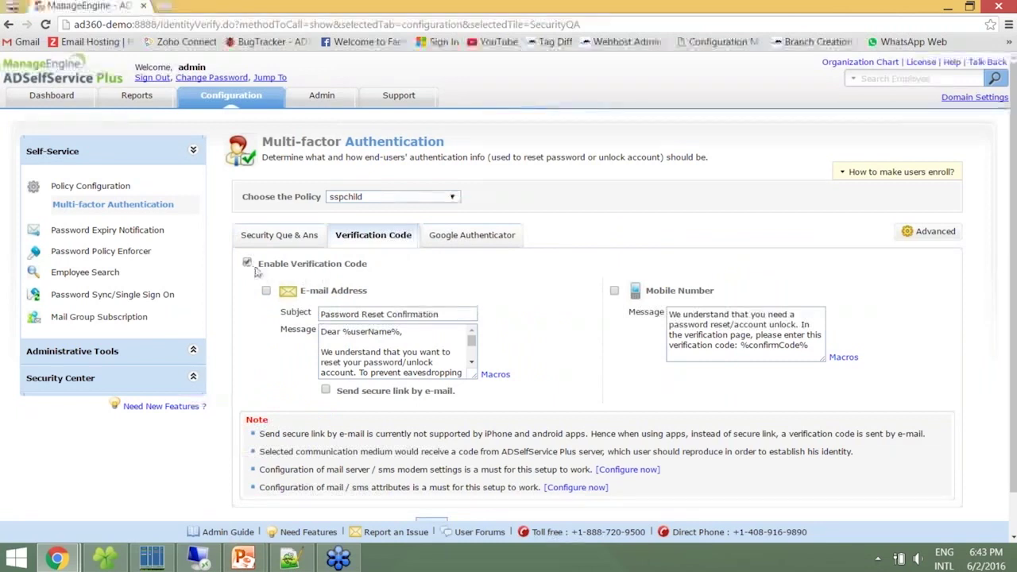
left_click(267, 290)
left_click(614, 291)
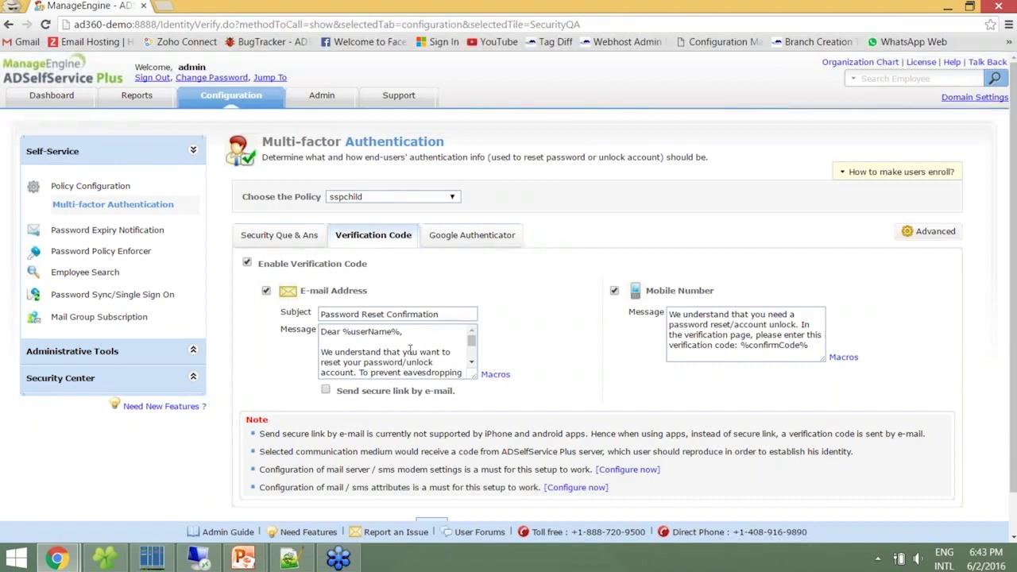
scroll(1013, 390, "down", 1)
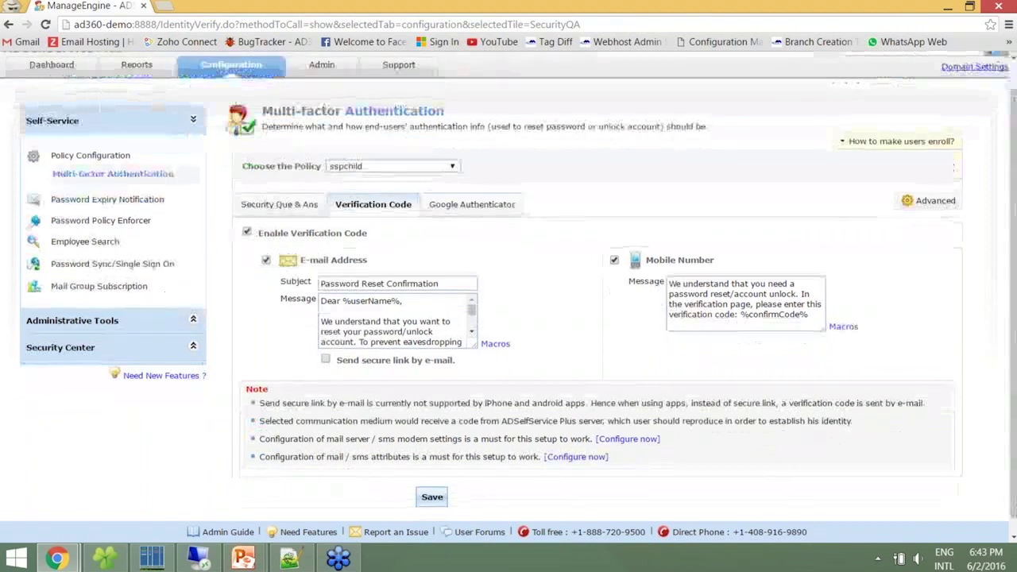
left_click(429, 496)
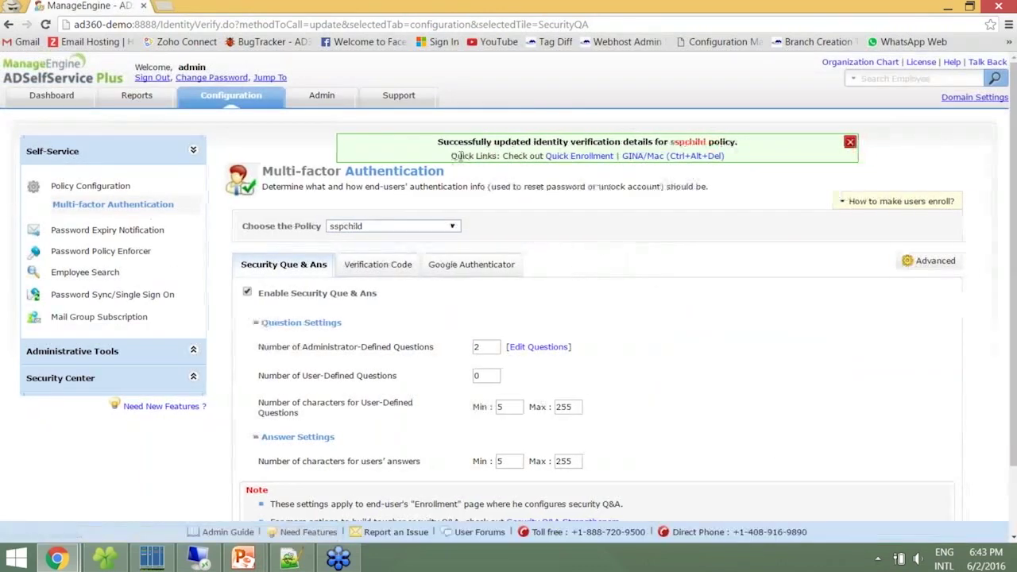
left_click(140, 77)
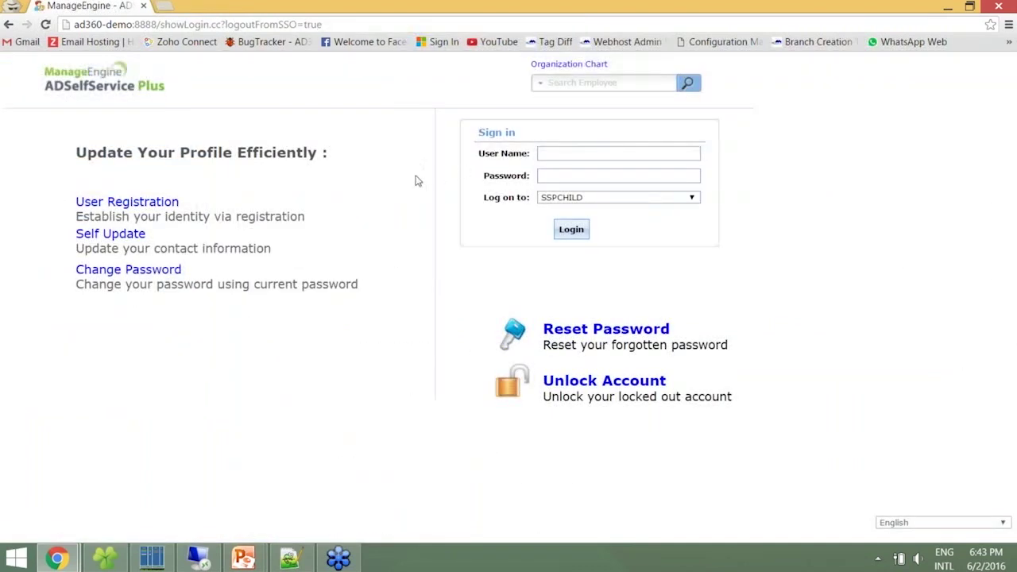
Start a password reset for the domain user and submit captcha rm8not to e-mail a code
left_click(552, 333)
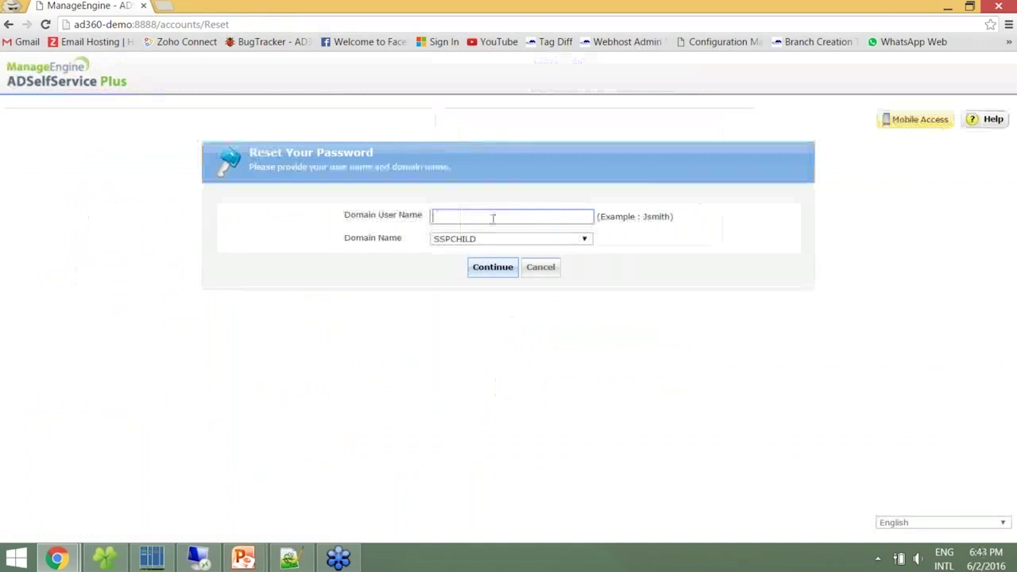
type("alice")
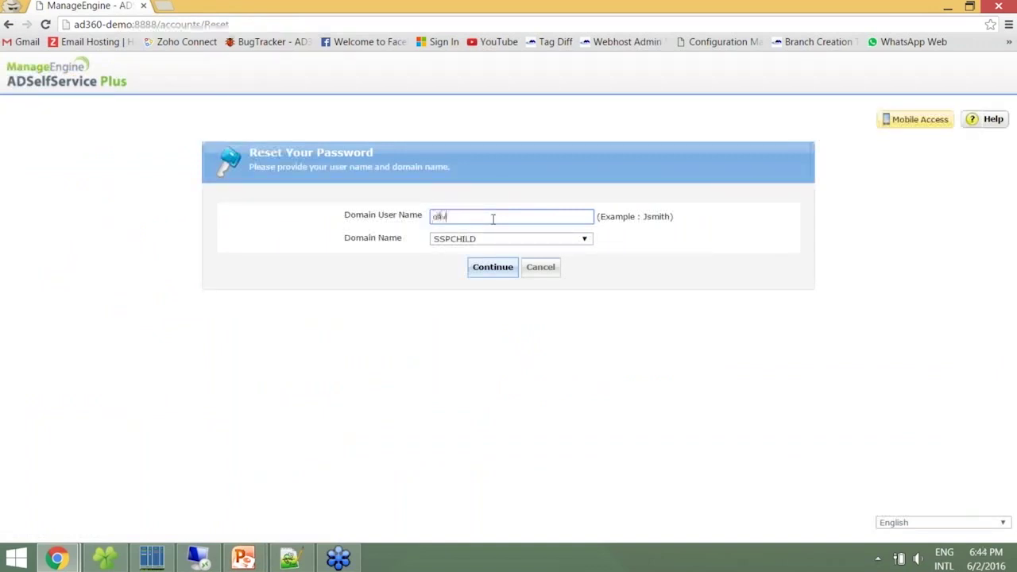
left_click(491, 267)
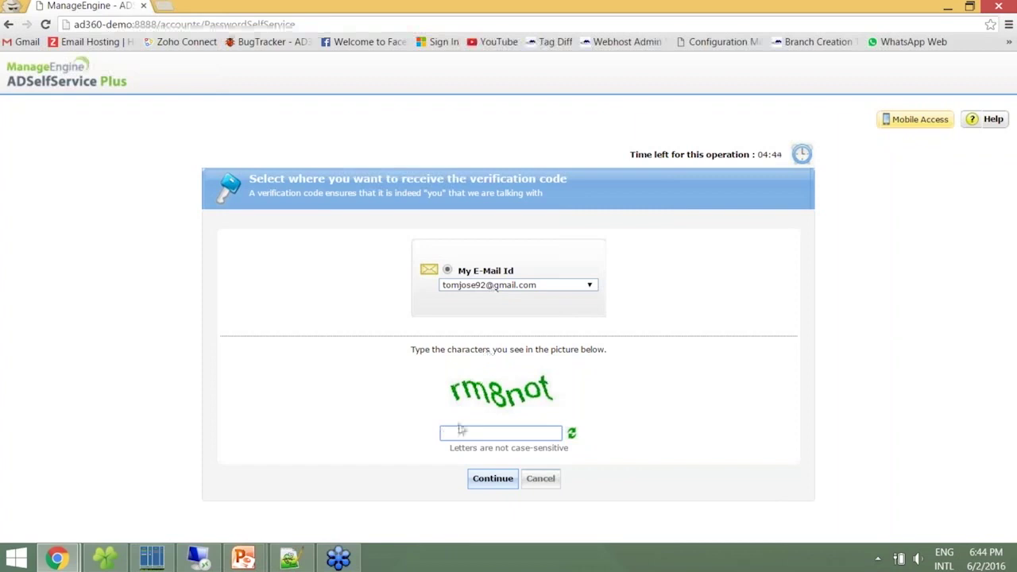
type("rm8not")
key("Return")
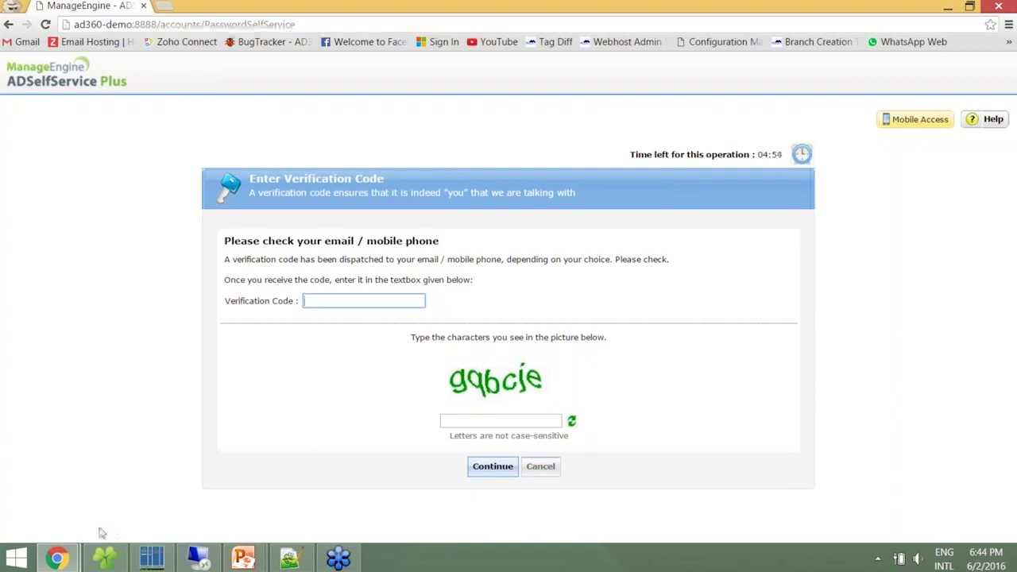
left_click(57, 557)
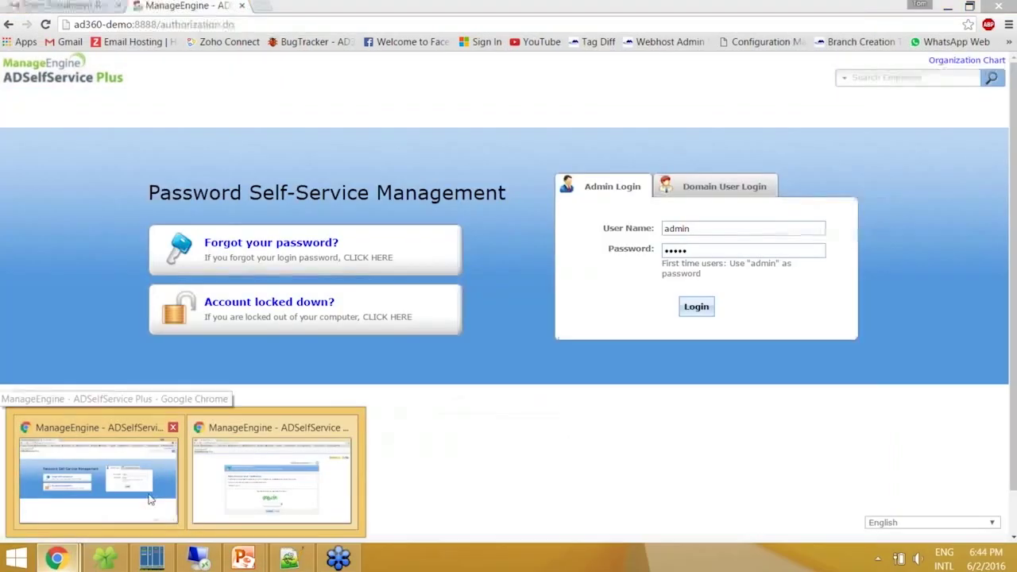
Copy the code from Gmail's Password Reset Confirmation e-mail and paste it into the reset page
left_click(151, 499)
left_click(110, 9)
left_click(173, 110)
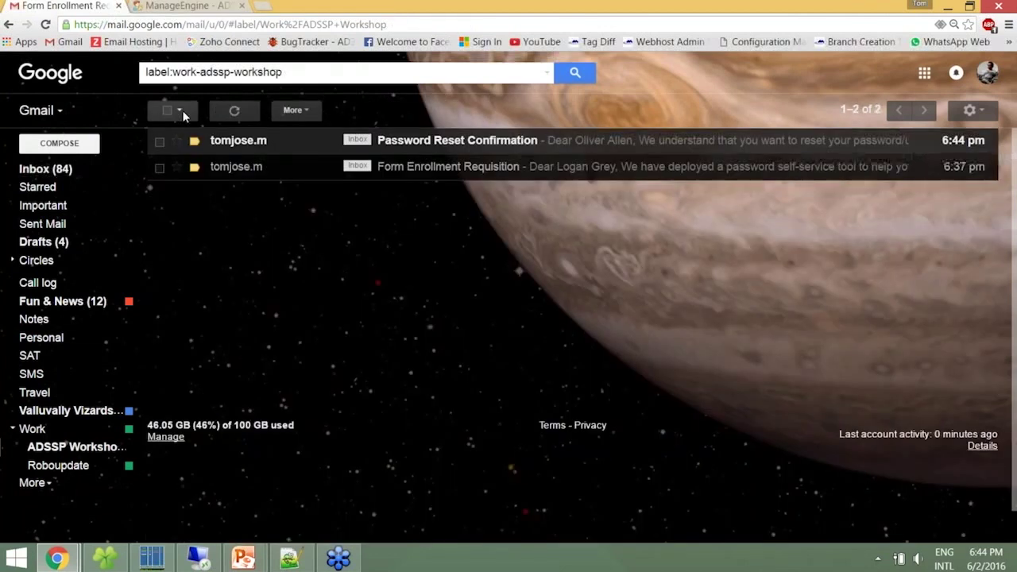
left_click(246, 141)
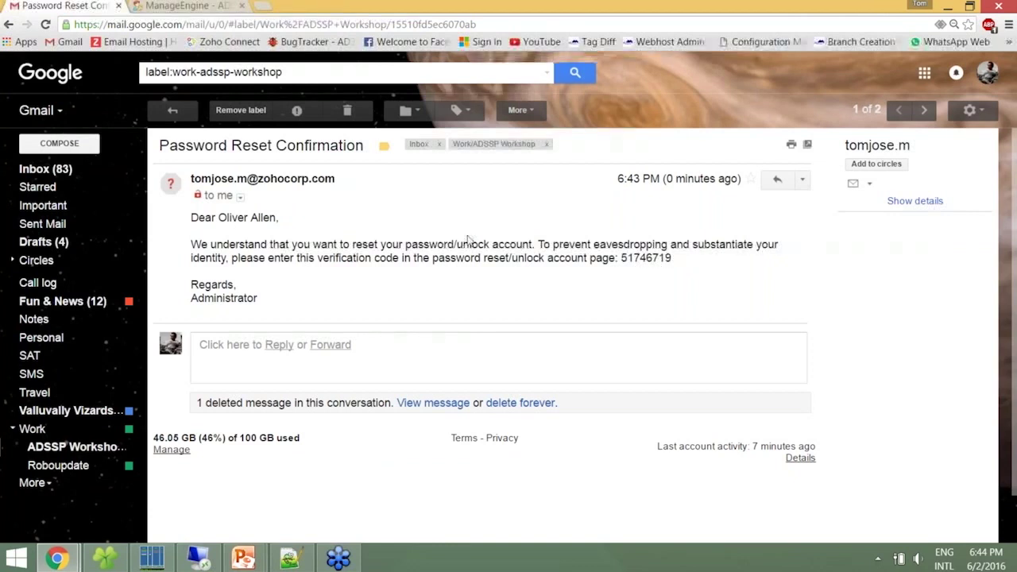
double_click(655, 261)
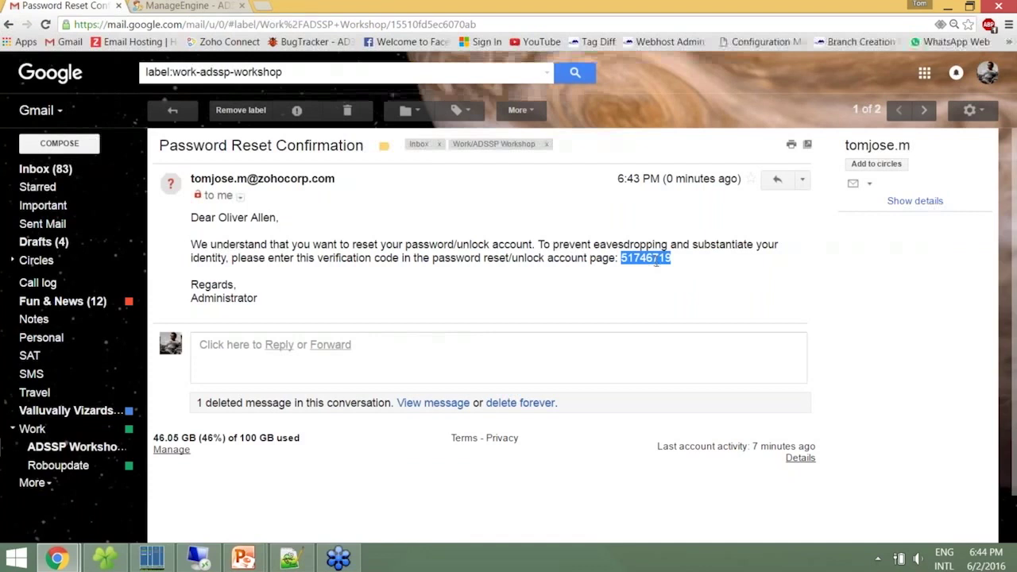
key("ctrl+c")
key("alt+Tab")
key("ctrl+v")
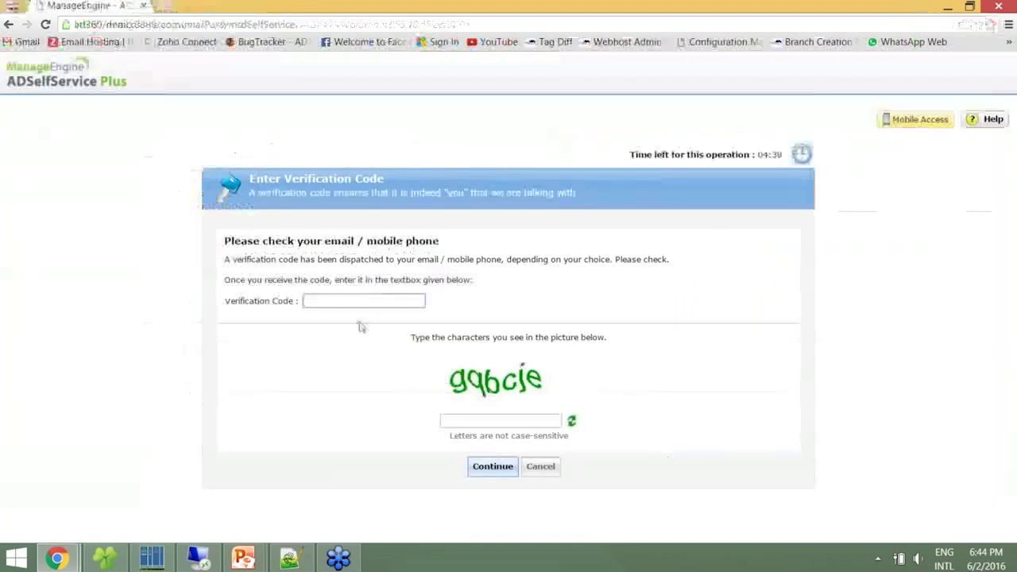
Submit the verification code with captcha gqbcje
left_click(457, 419)
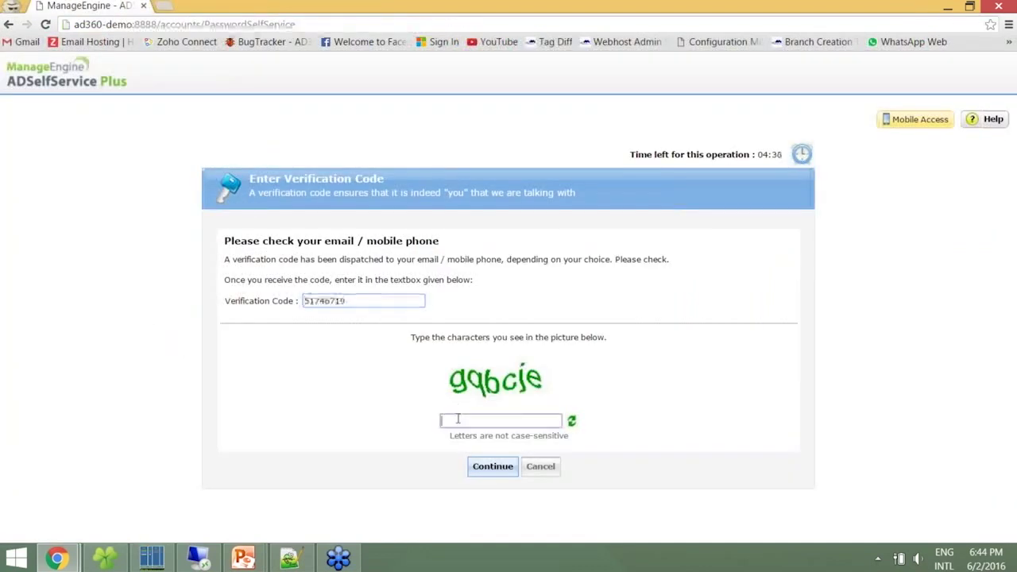
type("gqbcje")
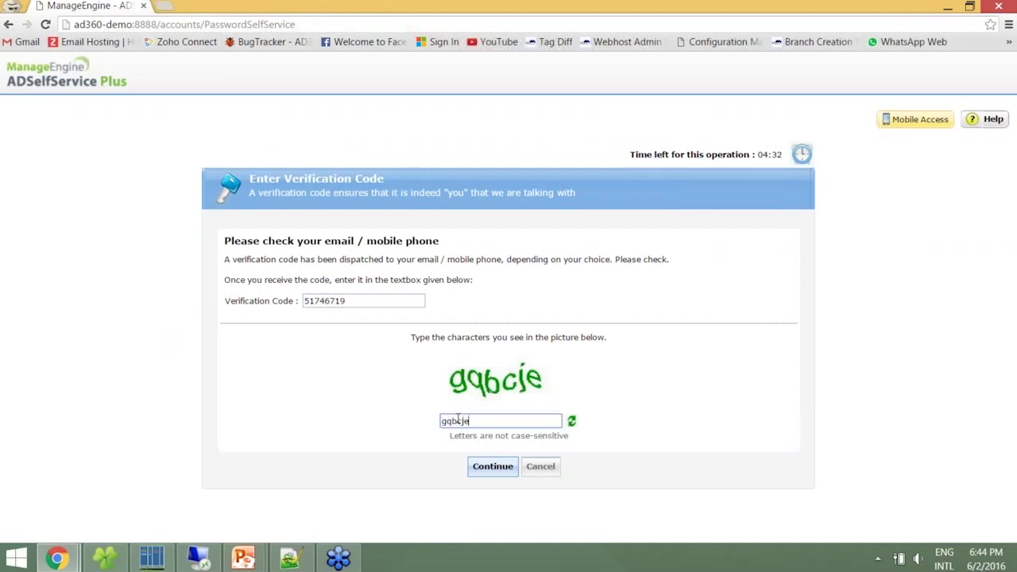
key("Return")
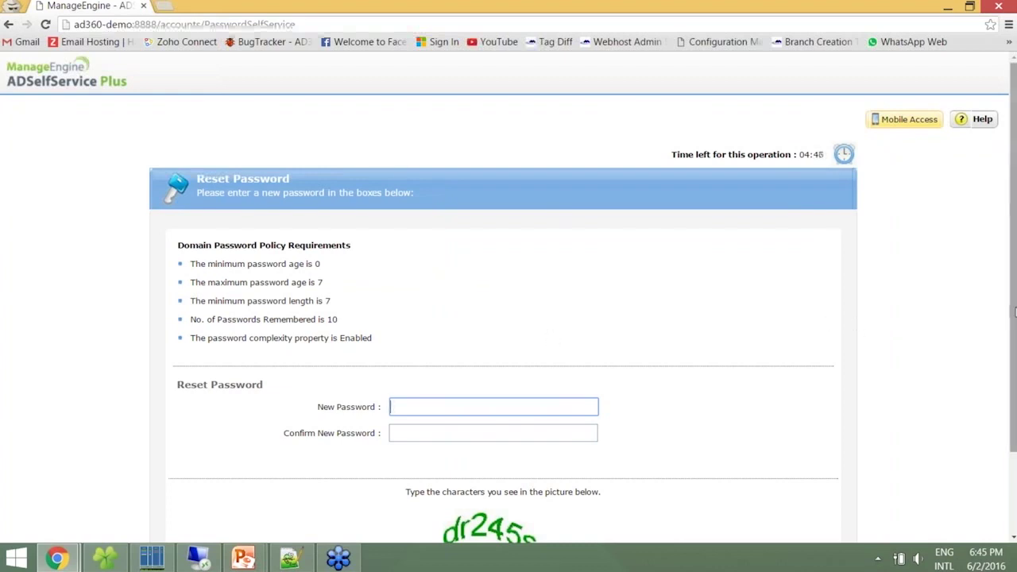
Enter and confirm the new password, fill in captcha dr245s, and submit the reset form
scroll(1009, 312, "down", 1)
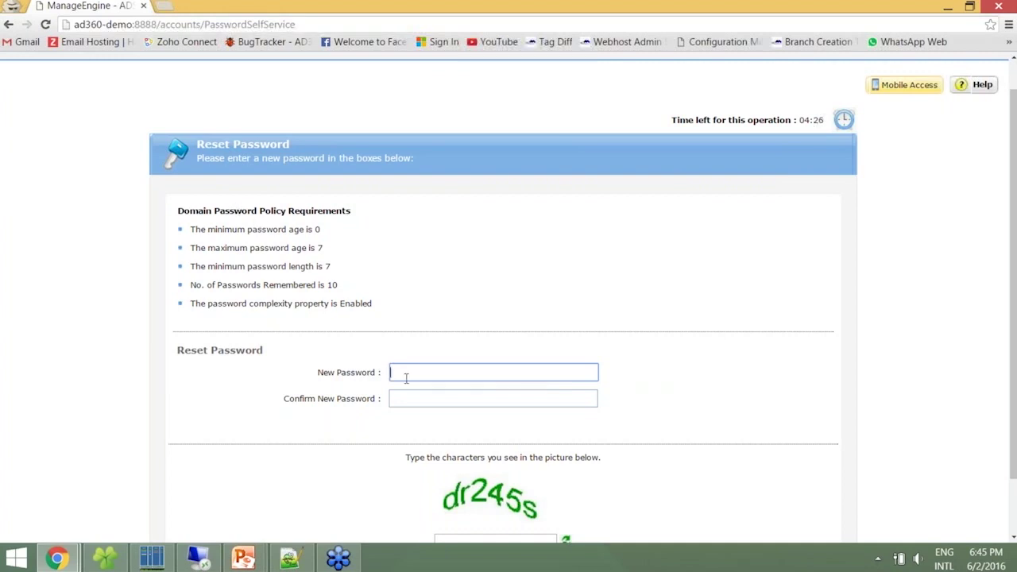
type("•••••••••")
key("ctrl+a")
type("•••••••••")
key("Tab")
type("•••••••••")
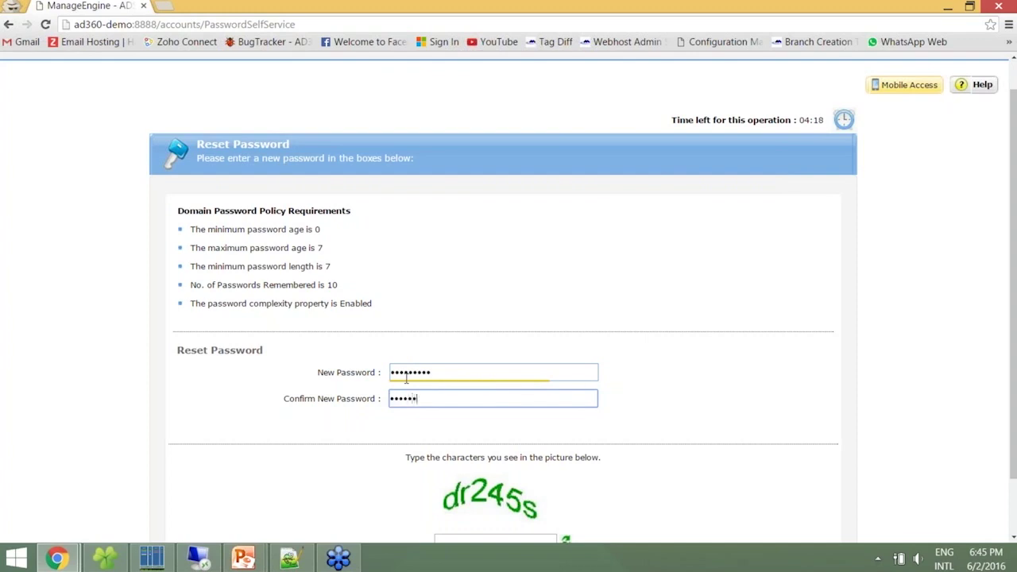
key("Tab")
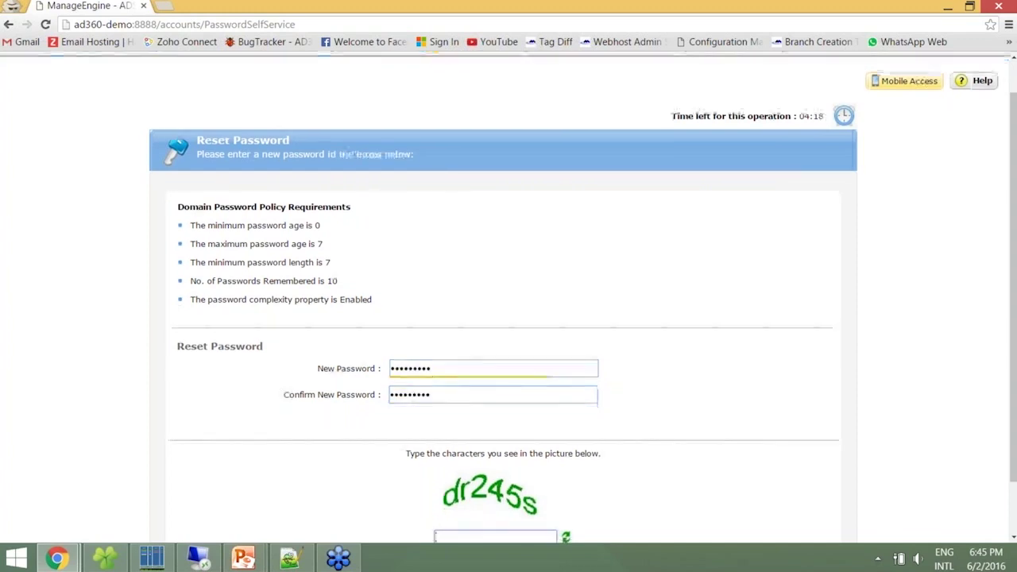
type("dr245s")
scroll(442, 462, "down", 1)
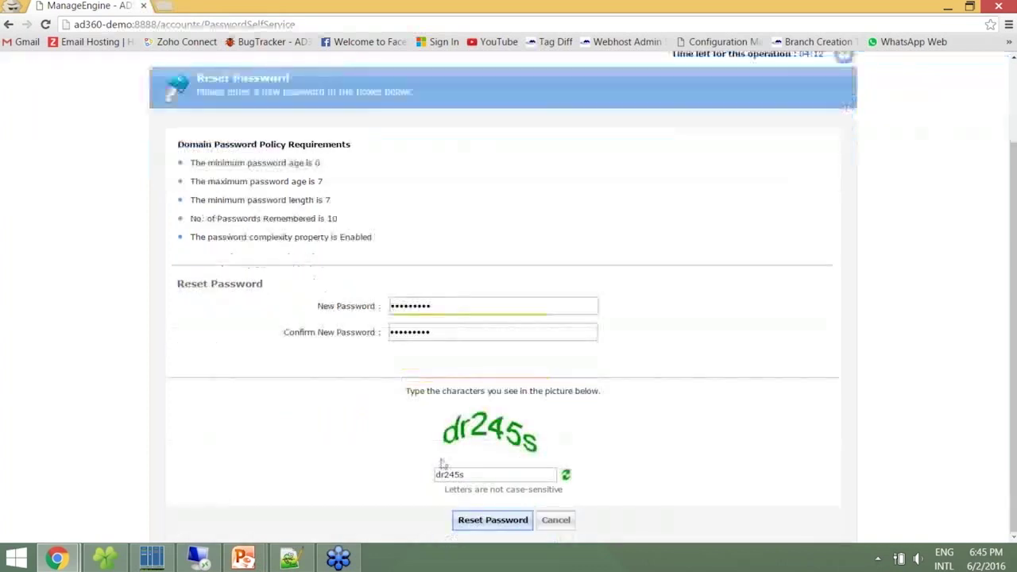
left_click(467, 517)
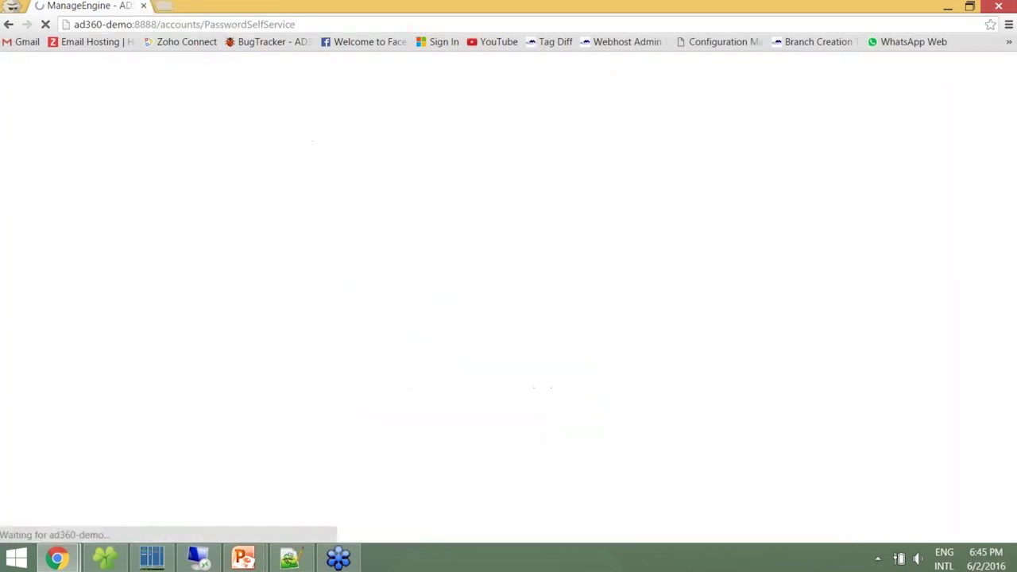
Go Back to home after the reset to reach the SSPCHILD sign-in page
left_click(723, 194)
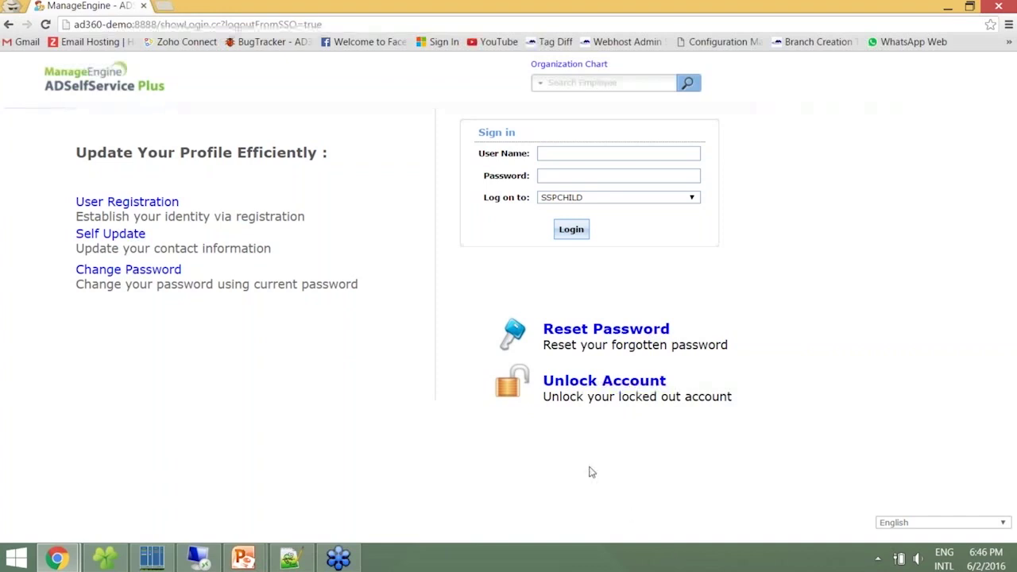
Connect to adssp-dc2 with mstsc using the user's new password
key("super+r")
key("Return")
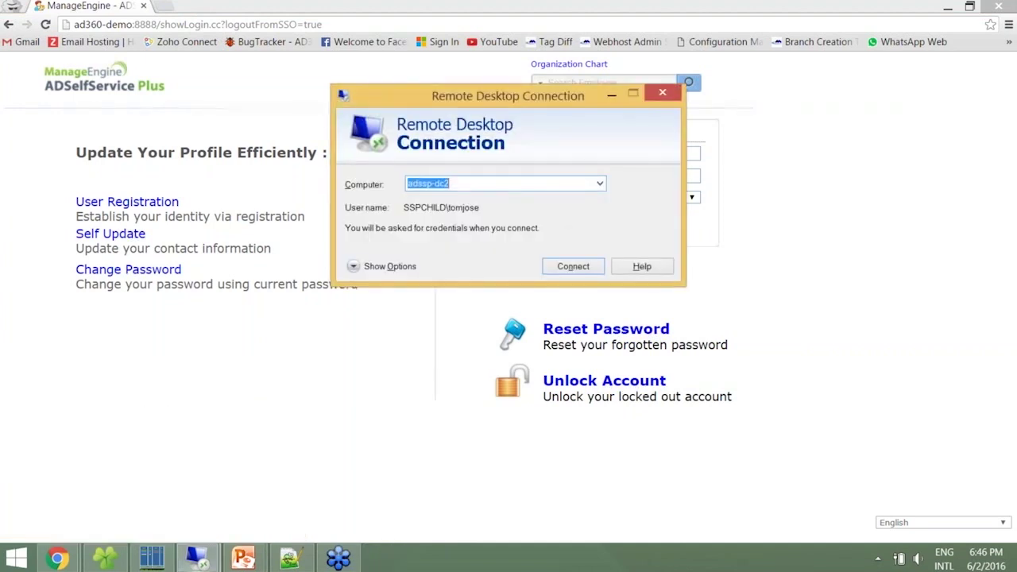
key("Return")
key("Return")
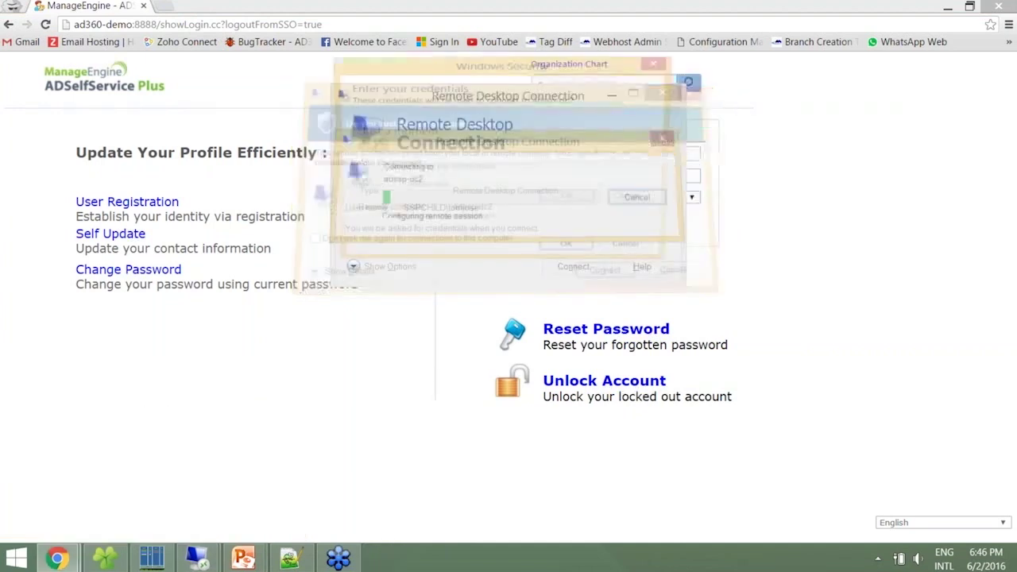
type("•••")
key("BackSpace")
key("BackSpace")
key("BackSpace")
type("••••••••••")
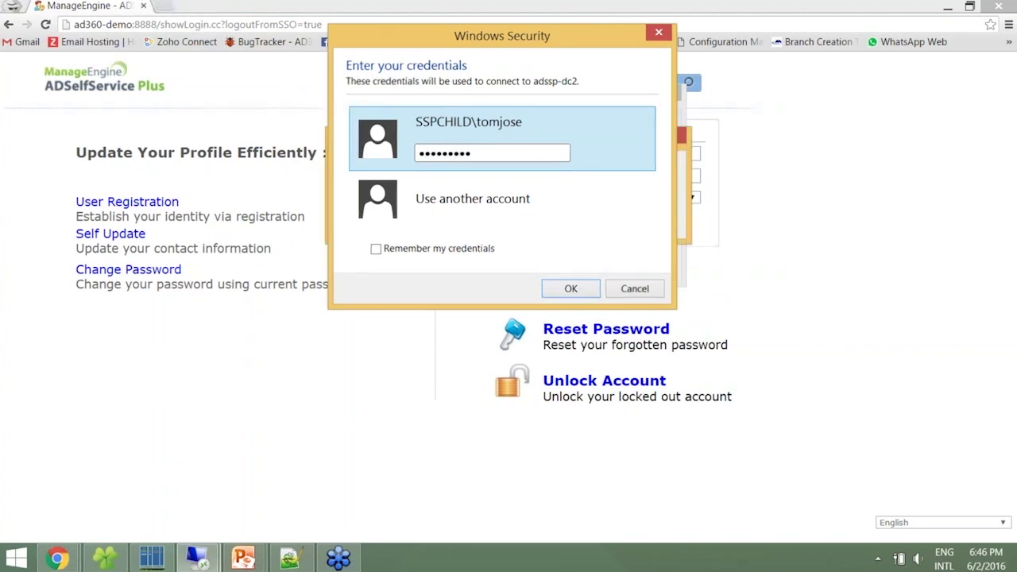
key("Return")
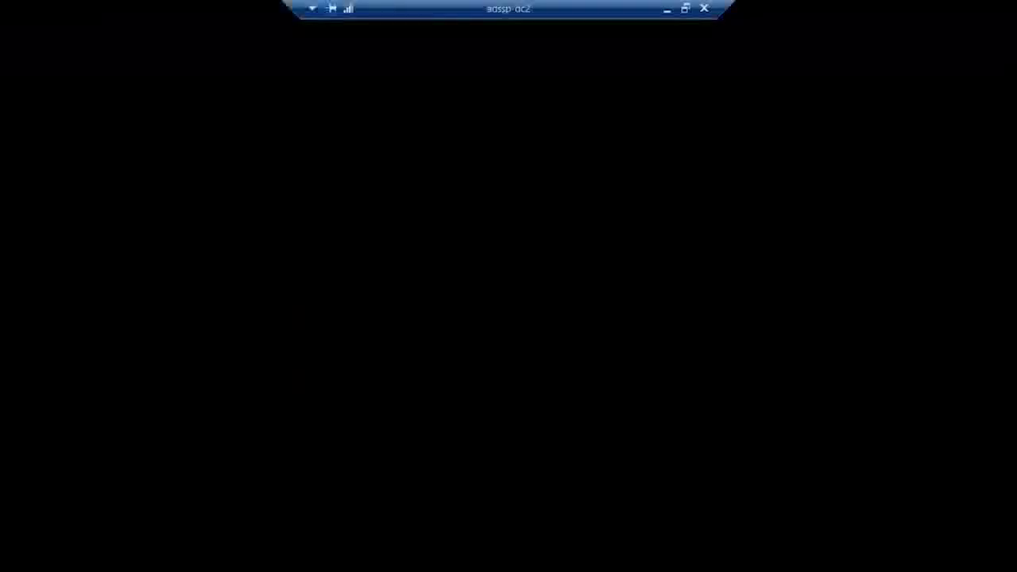
Sign out of the adssp-dc2 remote session from the Start screen's user tile
key("super")
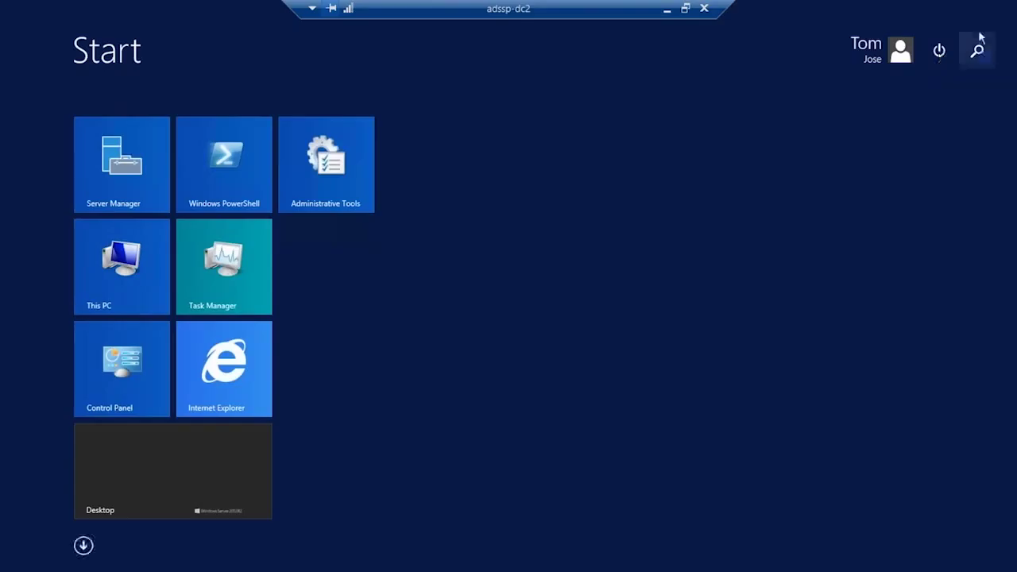
left_click(898, 54)
left_click(865, 106)
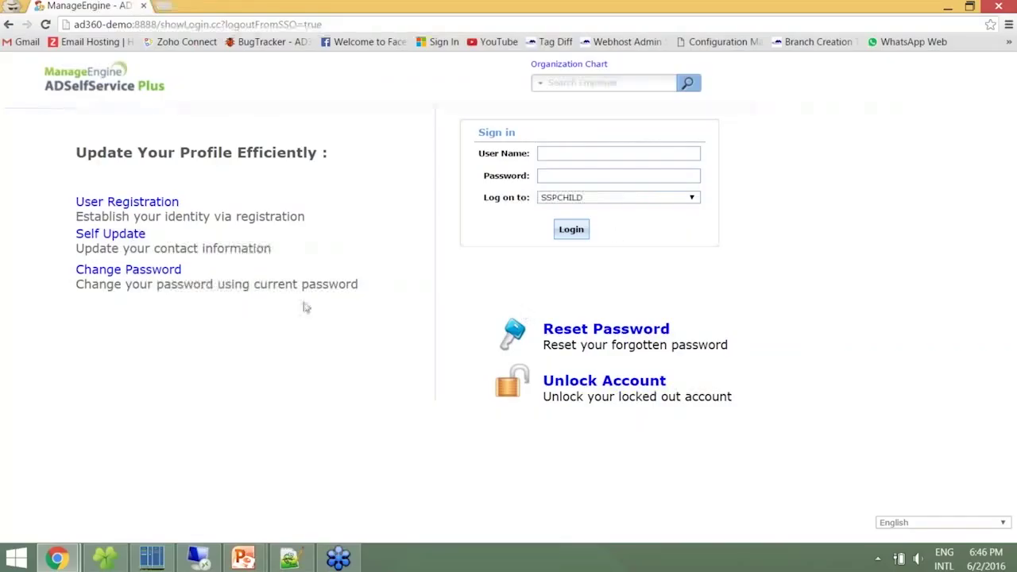
Load the adminLogin.cc admin page
left_click_drag(161, 24, 324, 24)
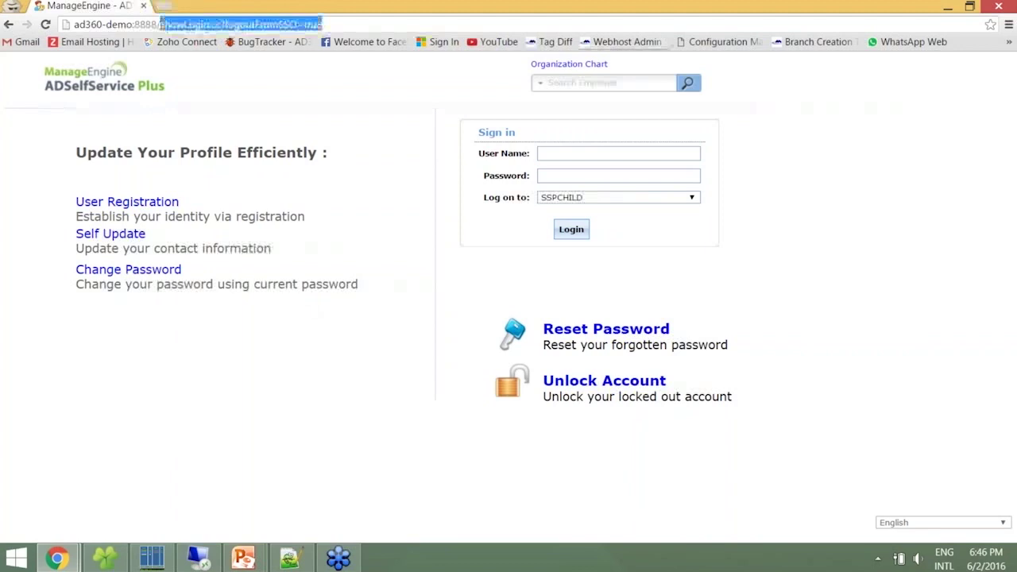
type("adminLogin.cc")
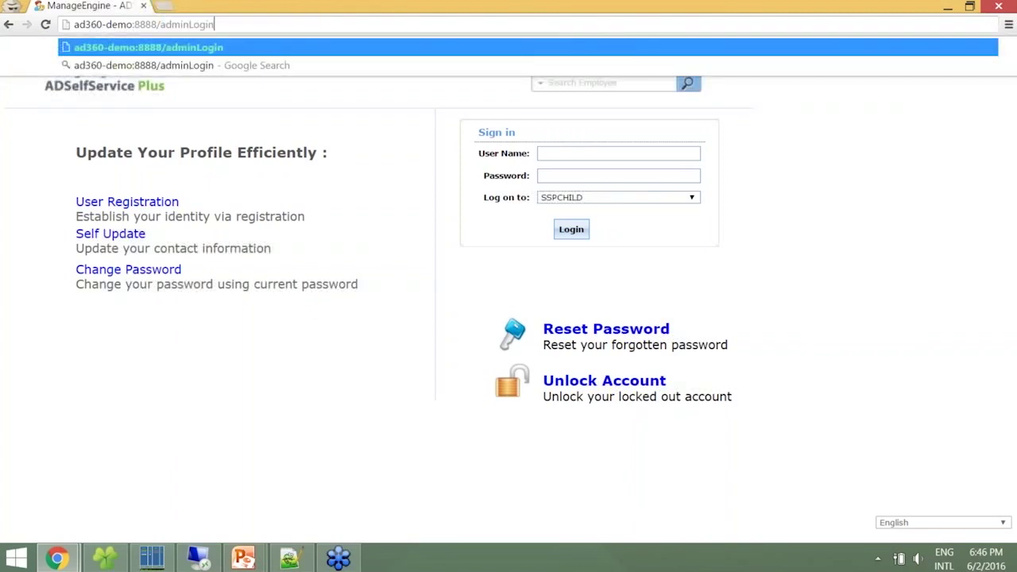
key("Return")
key("Return")
Open Configuration > Administrative Tools > Force Enrollment using Logon Script settings
left_click(230, 94)
left_click(87, 353)
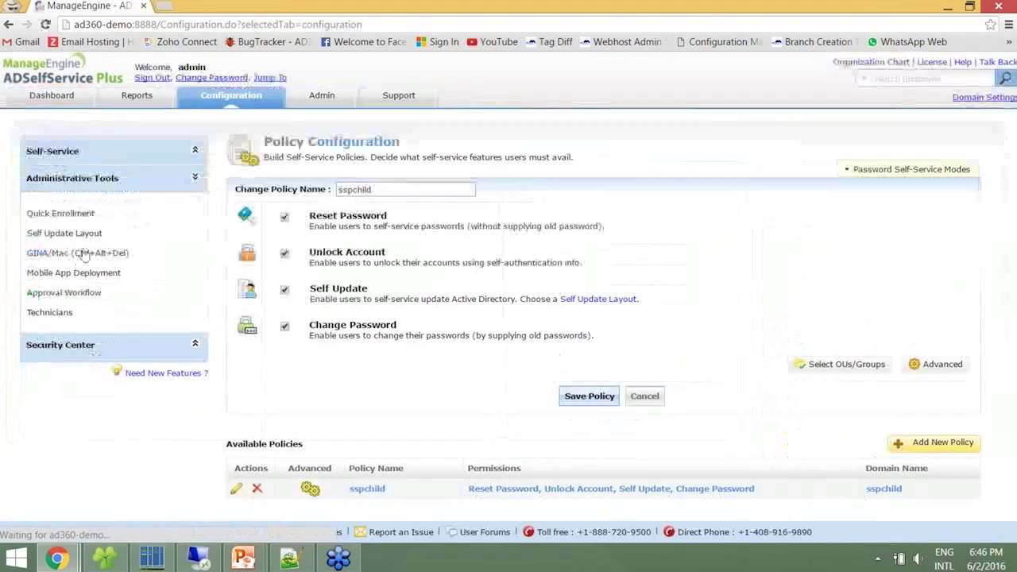
left_click(333, 212)
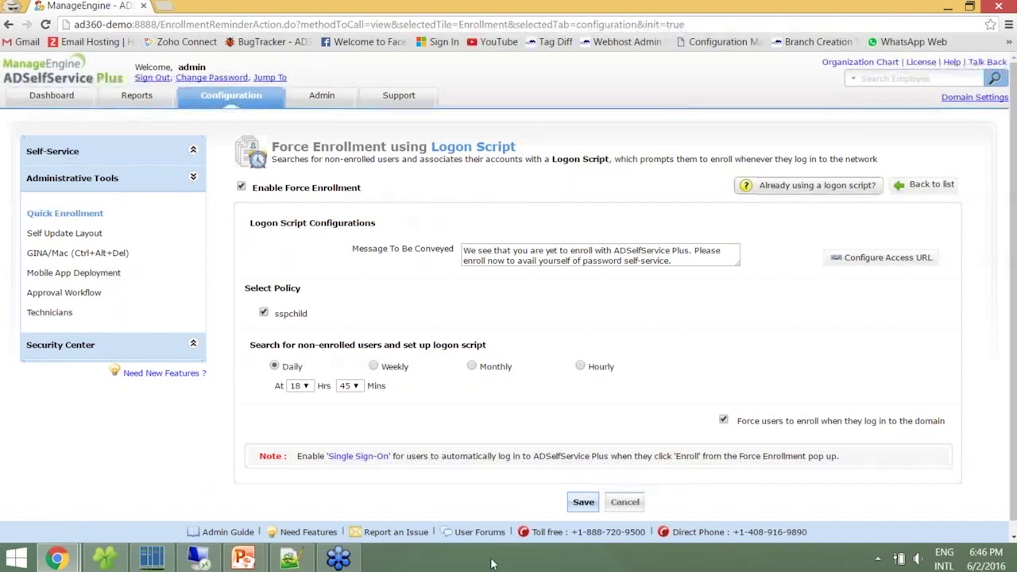
key("super+r")
key("Return")
key("Return")
key("Return")
Enter the user's password to sign in to adssp-dc2
type("****")
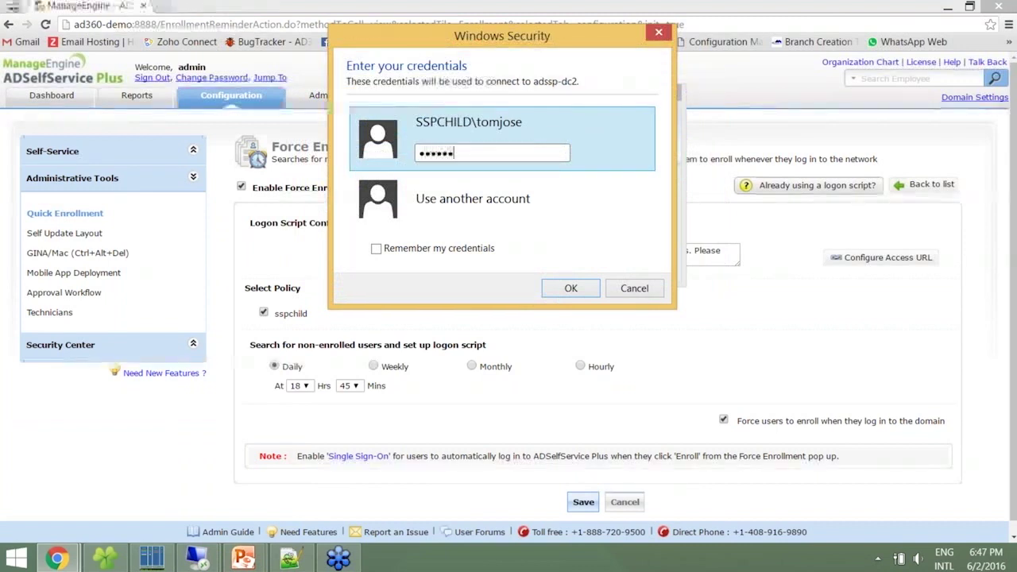
key("ctrl+a")
type("*****")
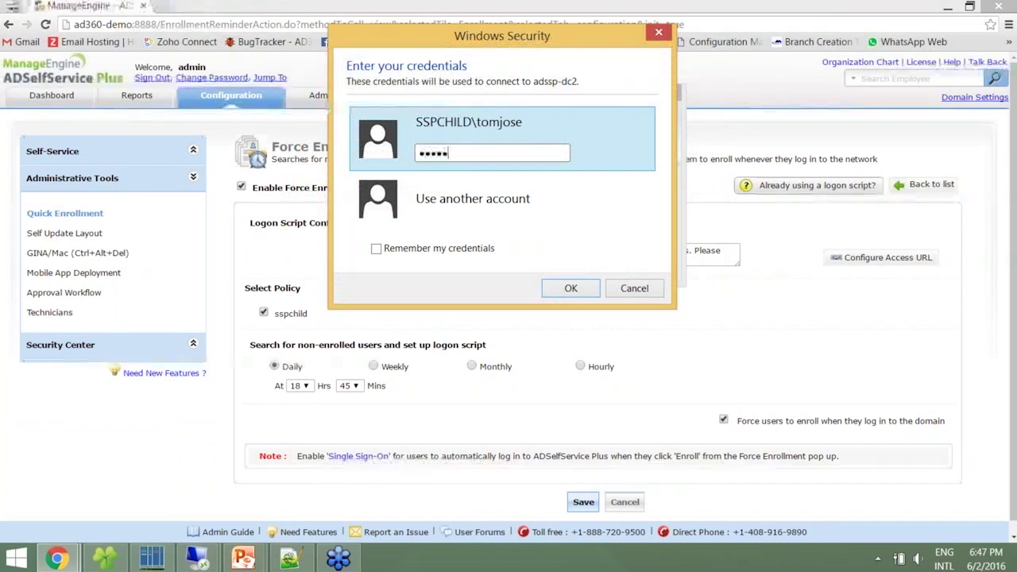
left_click(570, 288)
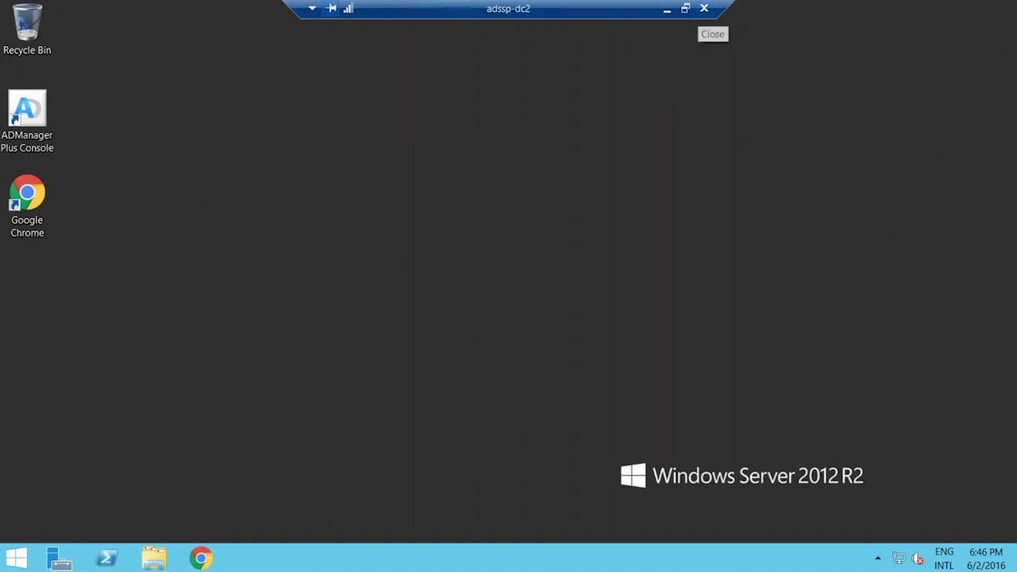
Lock the remote session from the Start screen, then close and confirm disconnecting
key("super")
left_click(938, 50)
left_click(885, 62)
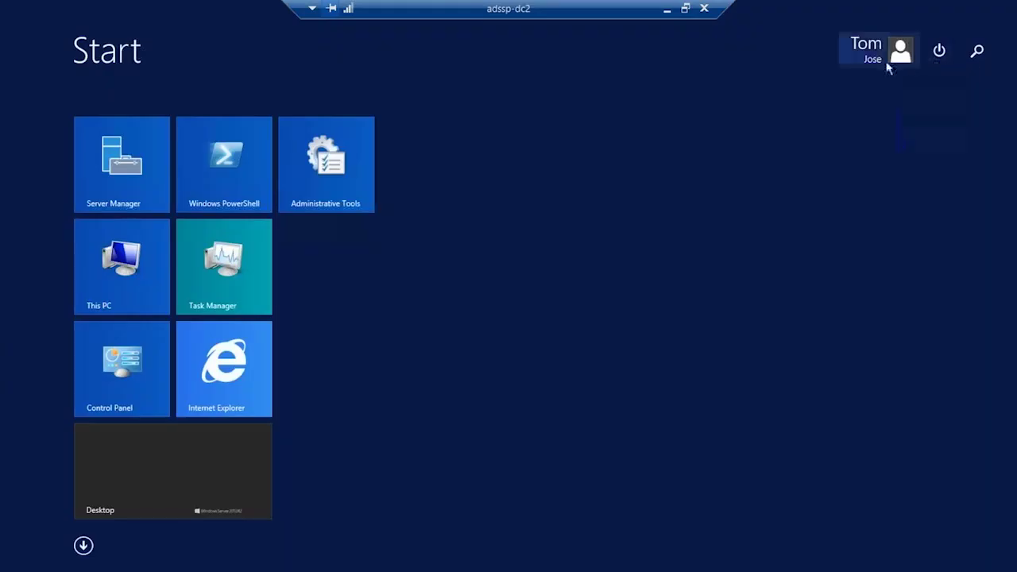
left_click(865, 85)
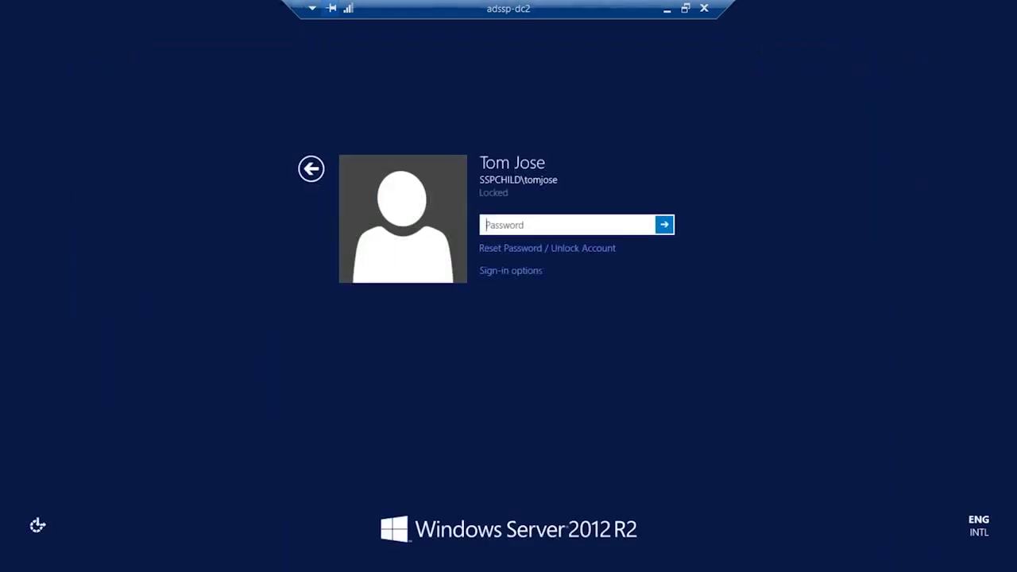
left_click(704, 7)
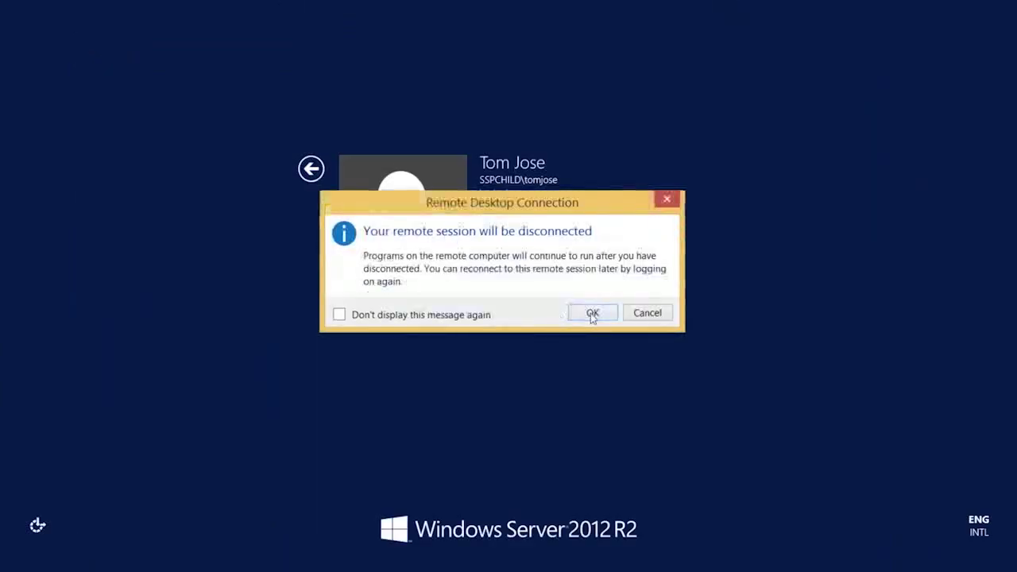
left_click(592, 313)
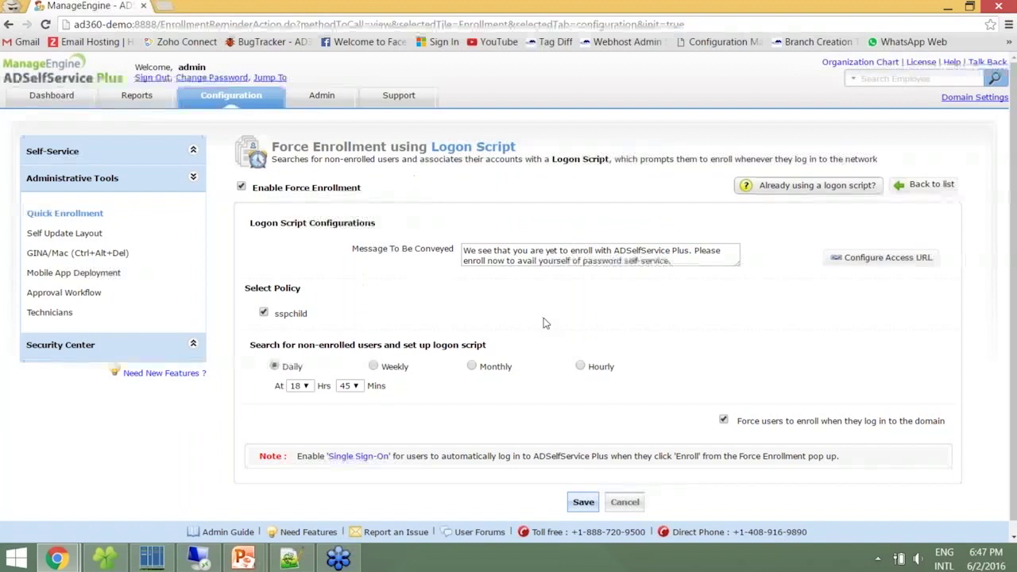
Return to Quick Enrollment and choose Import Enrollment Data from CSV File
left_click(89, 219)
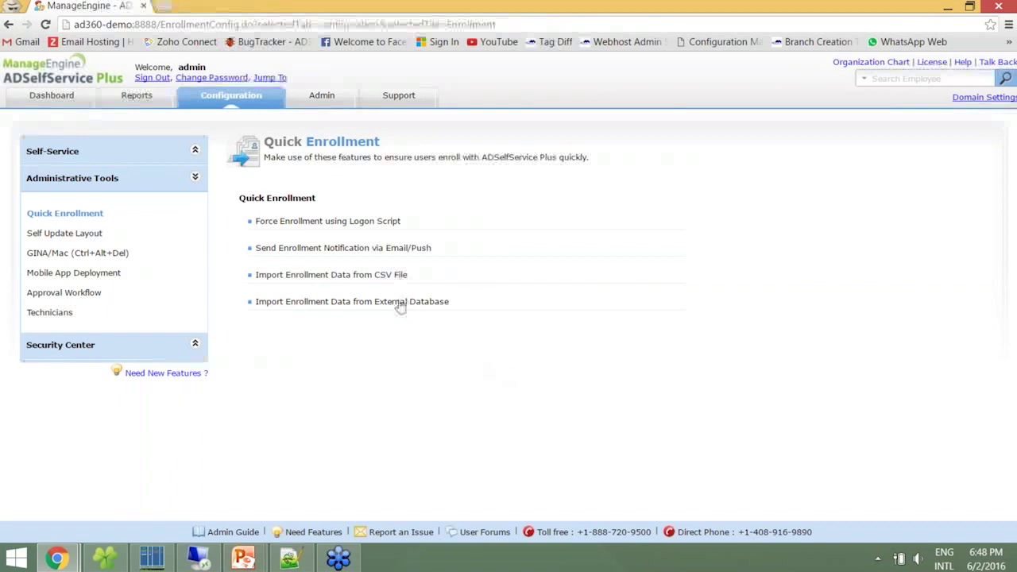
left_click(393, 276)
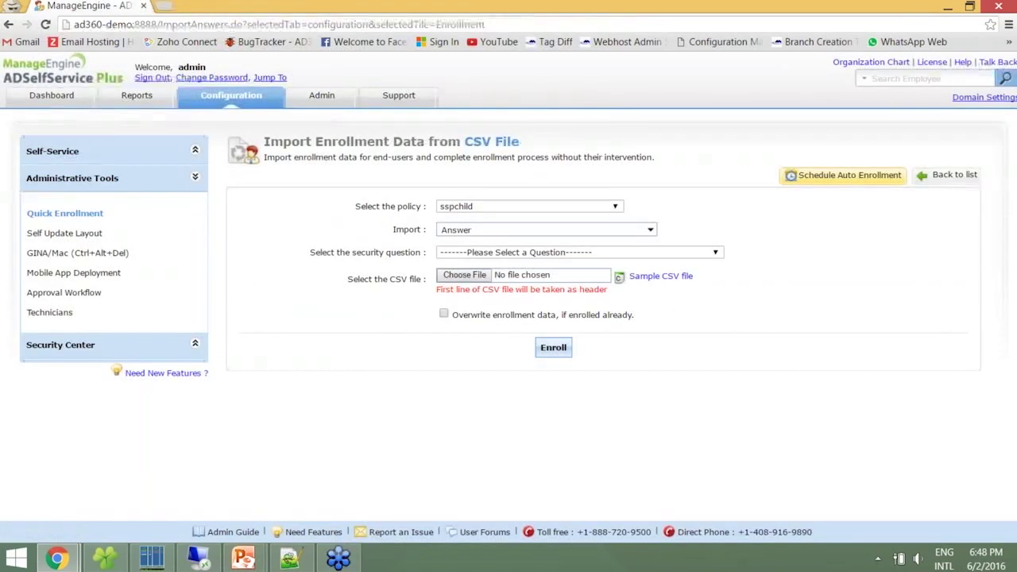
Keep policy sspchild, import Mobile Number and Email ID instead of Answer, and view the sample CSV
left_click(460, 205)
left_click(450, 211)
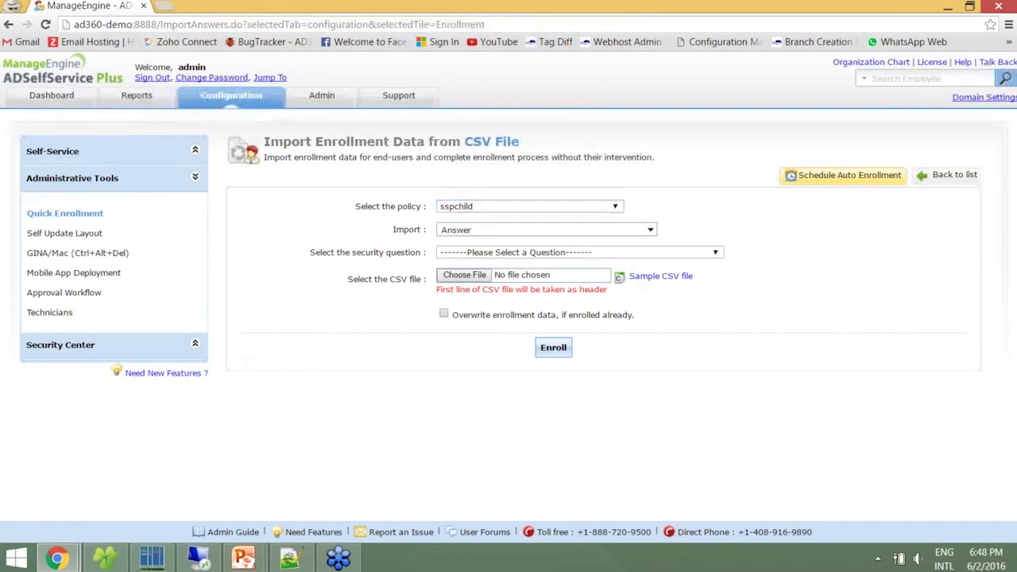
left_click(440, 230)
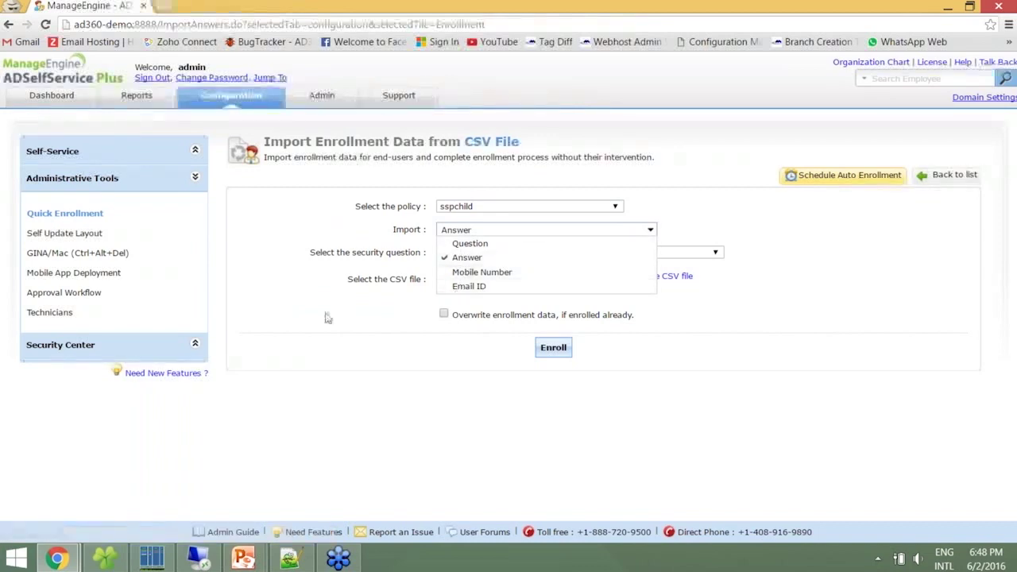
left_click(481, 274)
left_click(475, 287)
left_click(488, 256)
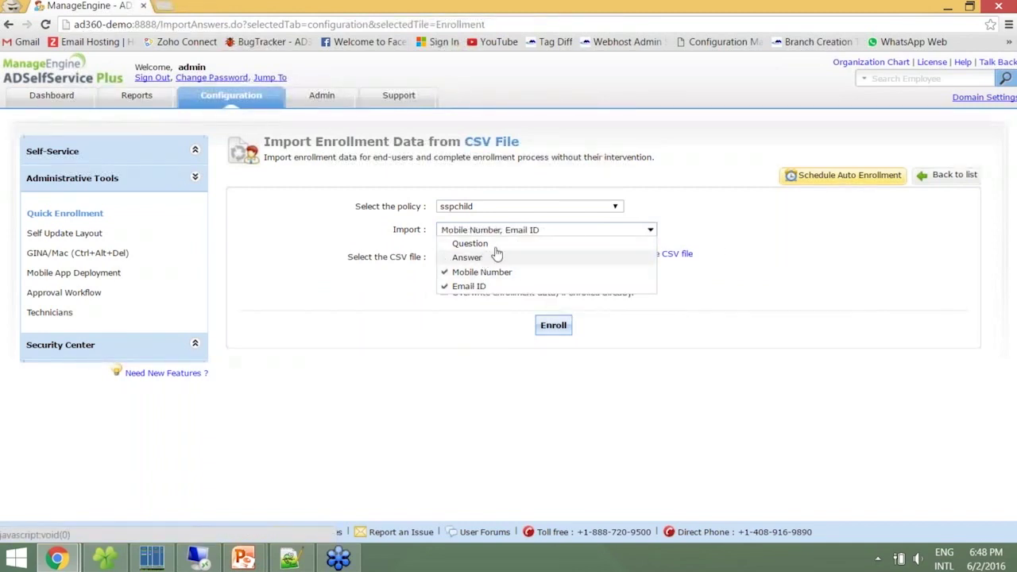
left_click(548, 231)
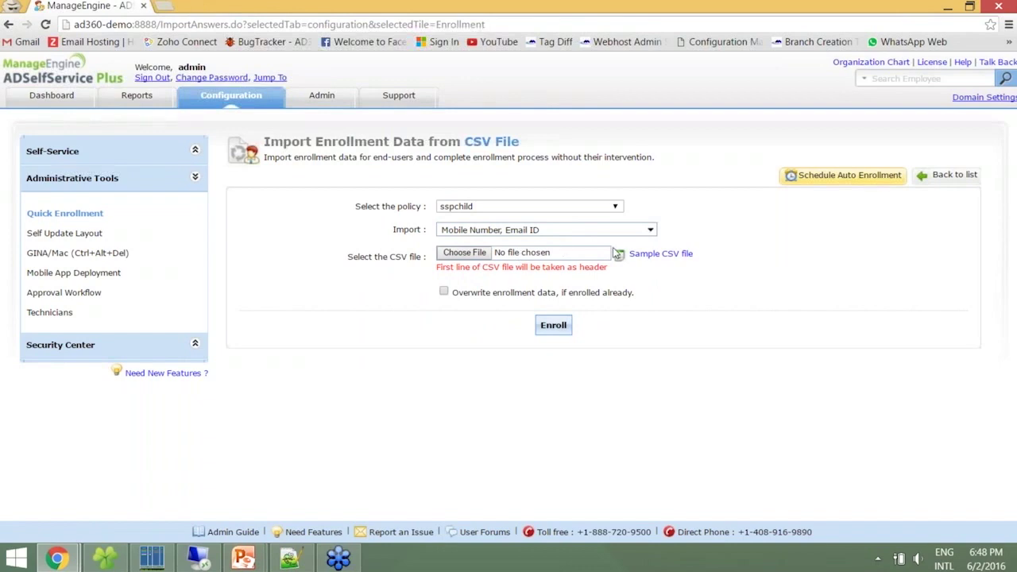
left_click(672, 255)
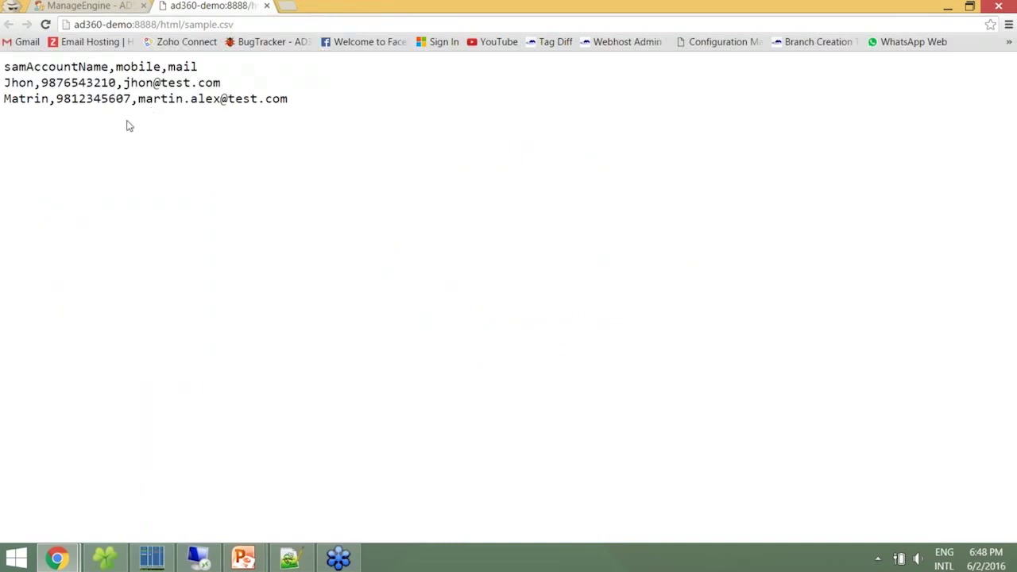
Close the sample CSV and review example-1.csv's samAccountName, mobile, mail header and user row in Notepad++
left_click(268, 7)
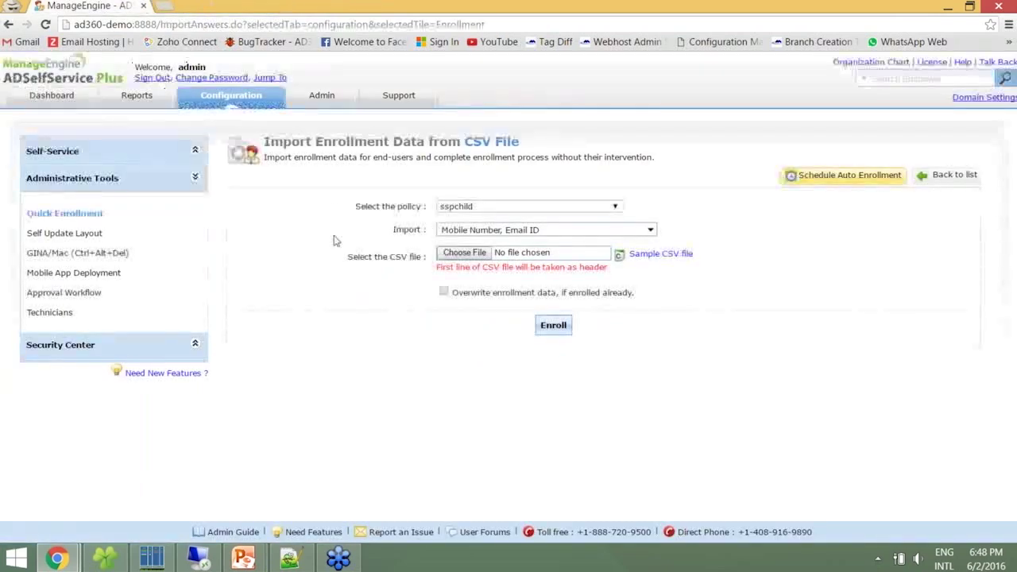
left_click(291, 558)
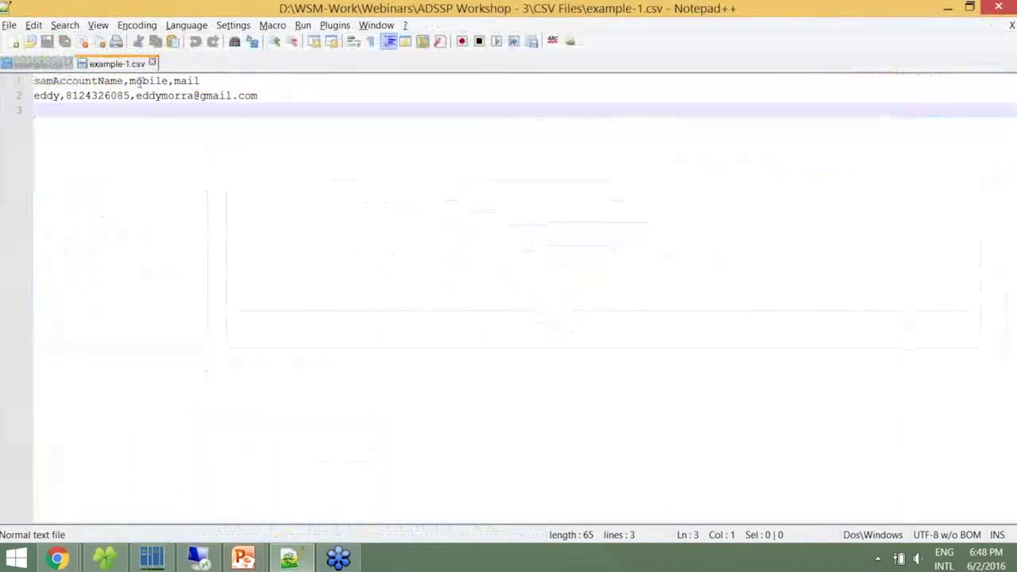
left_click(111, 82)
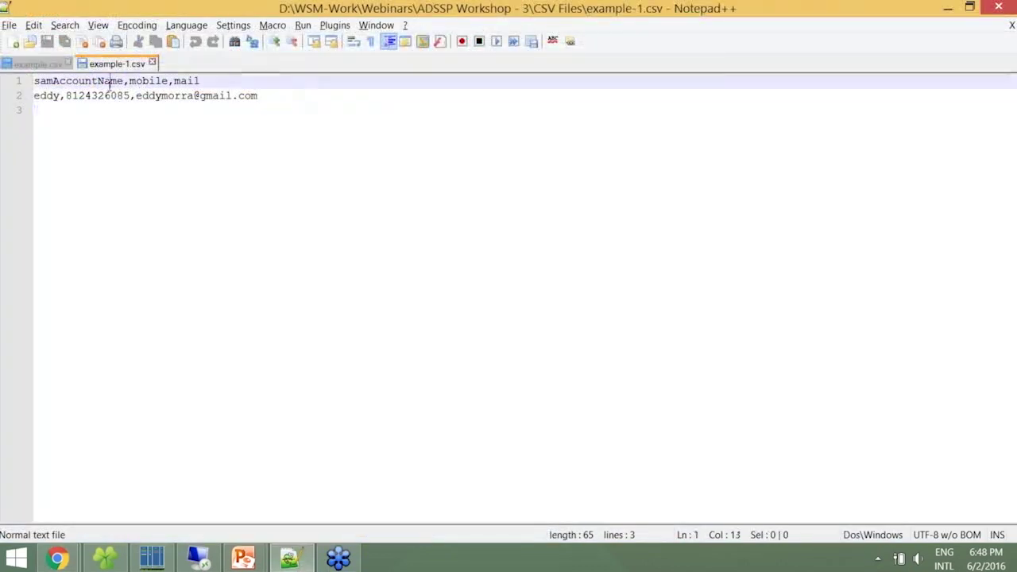
left_click(52, 95)
left_click(84, 97)
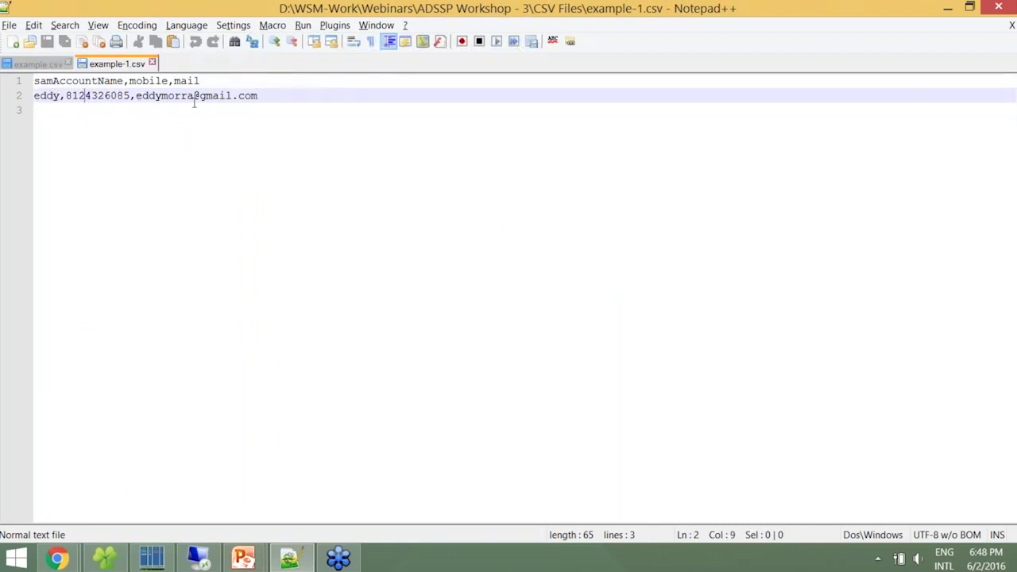
left_click(947, 7)
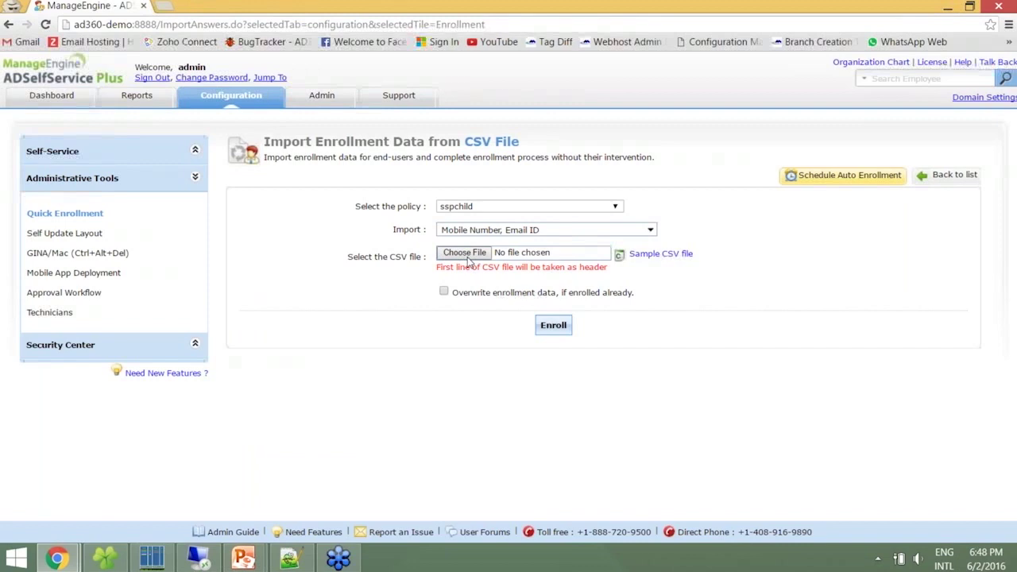
Enroll users from example-1.csv and dismiss the 'Successfully Enrolled' banner
left_click(466, 254)
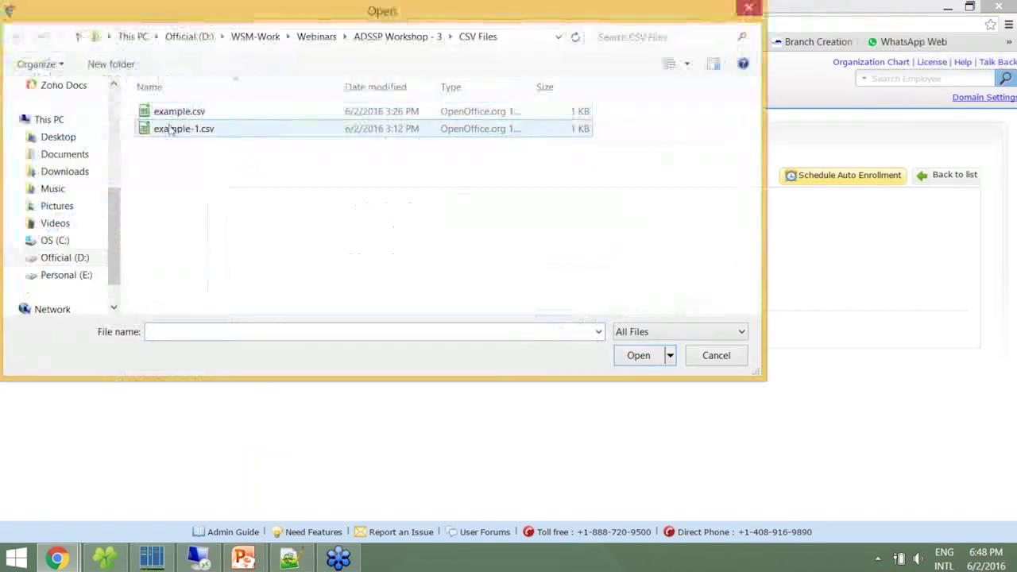
double_click(169, 130)
left_click(553, 326)
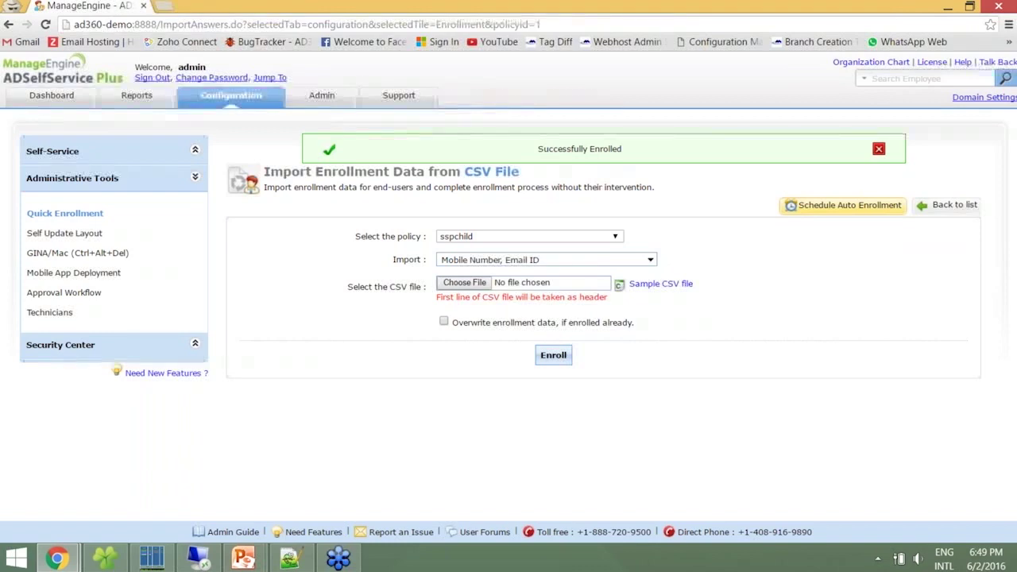
left_click(879, 149)
left_click(863, 176)
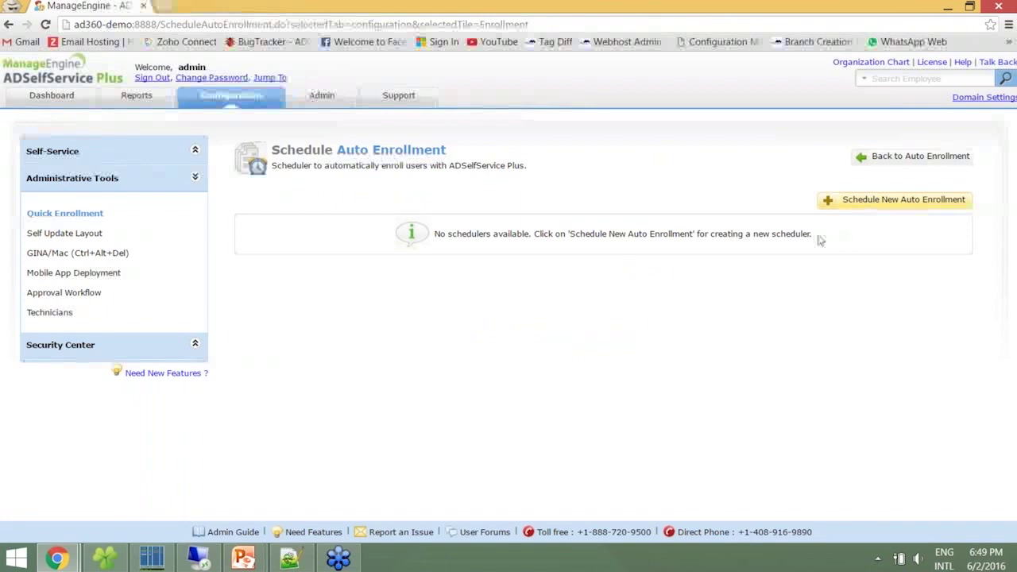
Create a scheduler named 'CSV Enrollment', description 'For workshop Purpose', with policy sspchild
left_click(866, 204)
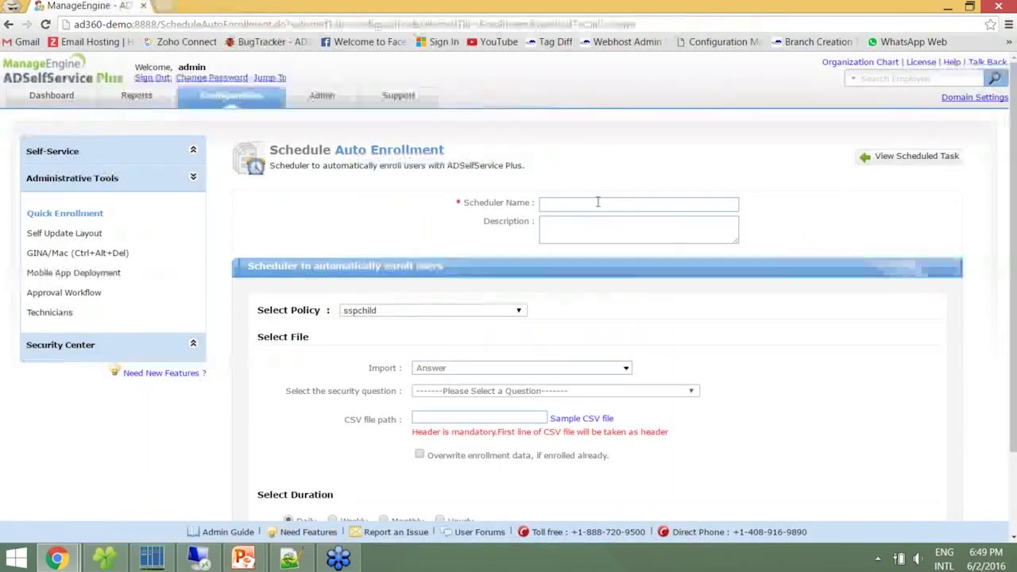
left_click(597, 202)
type("CSV Enrollment")
key("Tab")
type("For w")
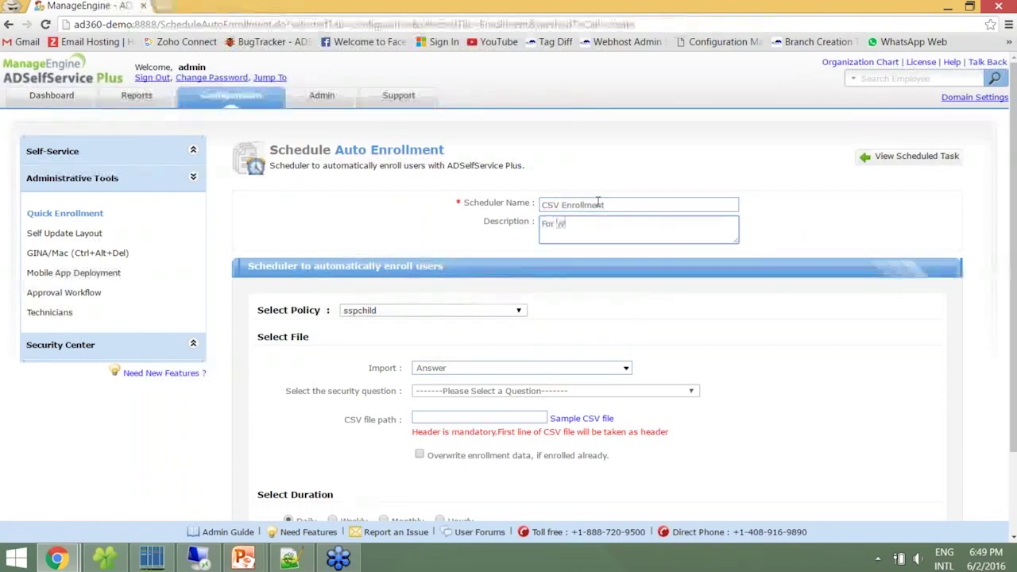
type("orkshop Purpose")
left_click(436, 314)
left_click(436, 321)
scroll(636, 310, "down", 1)
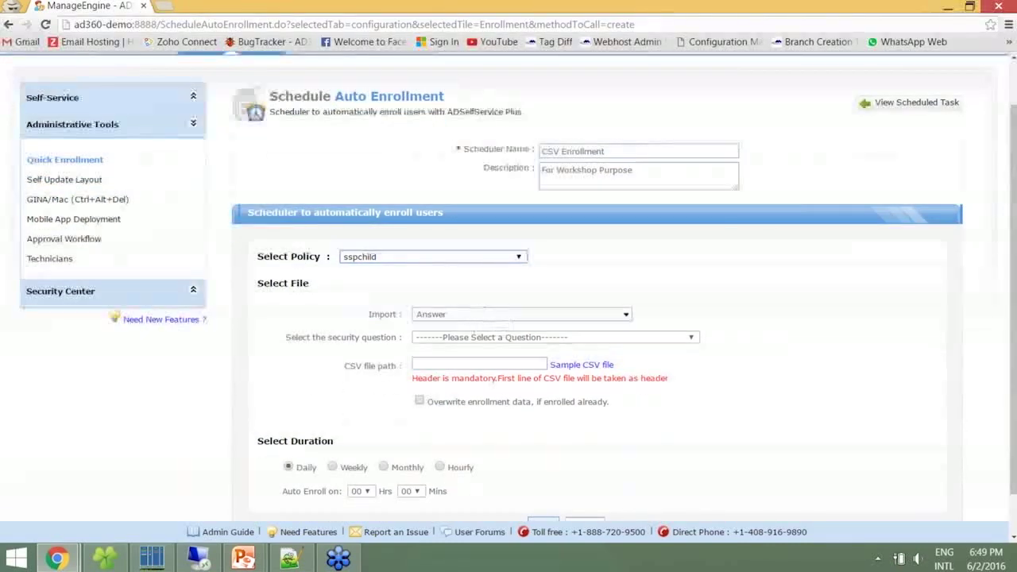
key("alt+Tab")
After checking example.csv, add Question and Email ID to the import and select the CSV Files folder path
left_click(38, 64)
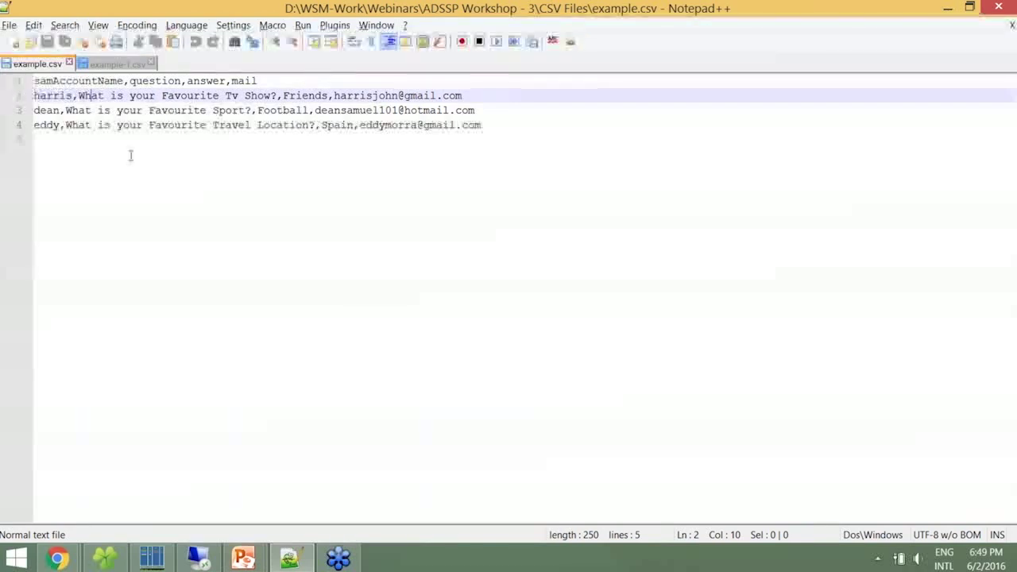
key("alt+Tab")
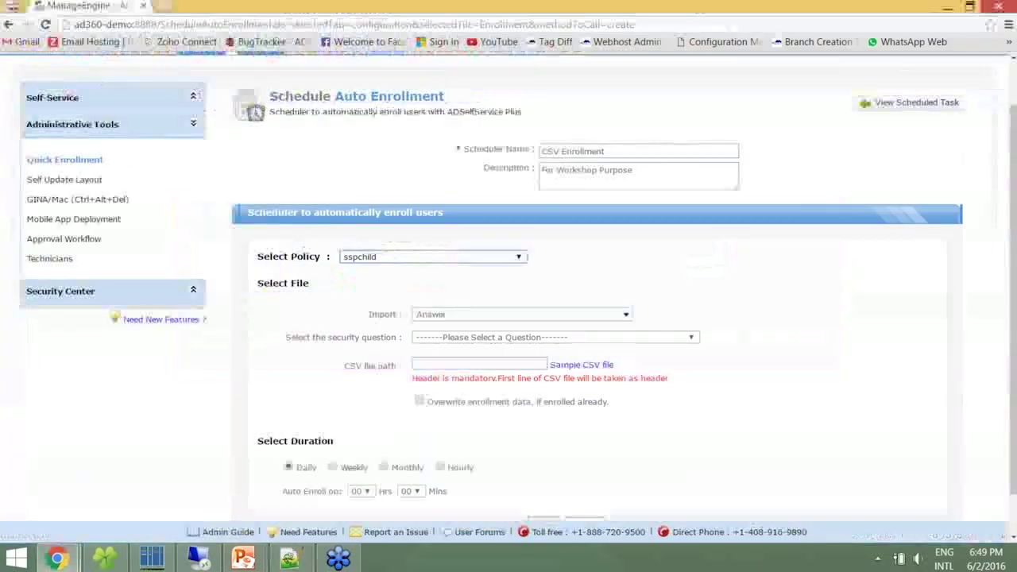
left_click(460, 316)
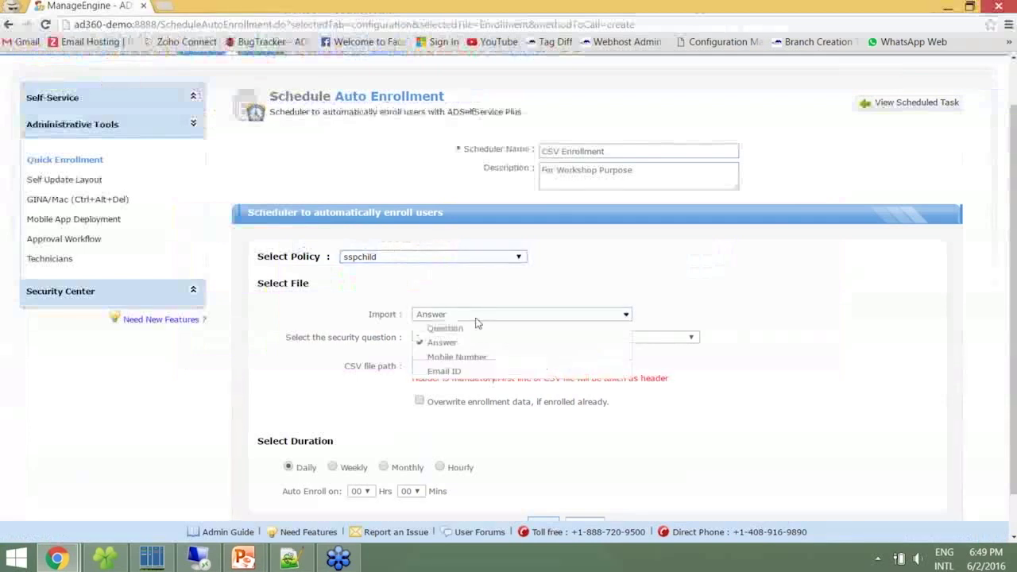
left_click(469, 335)
left_click(465, 371)
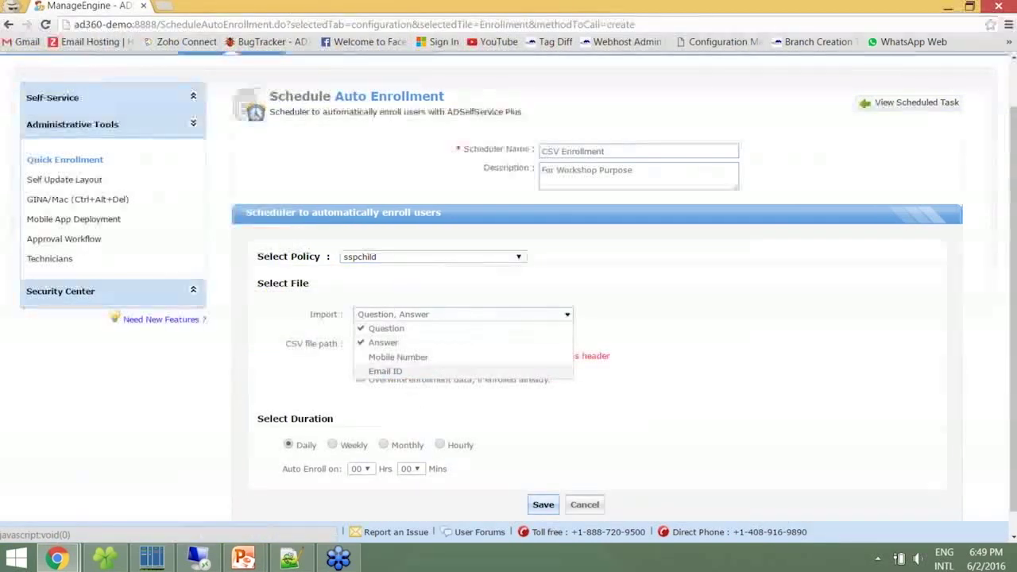
left_click(436, 389)
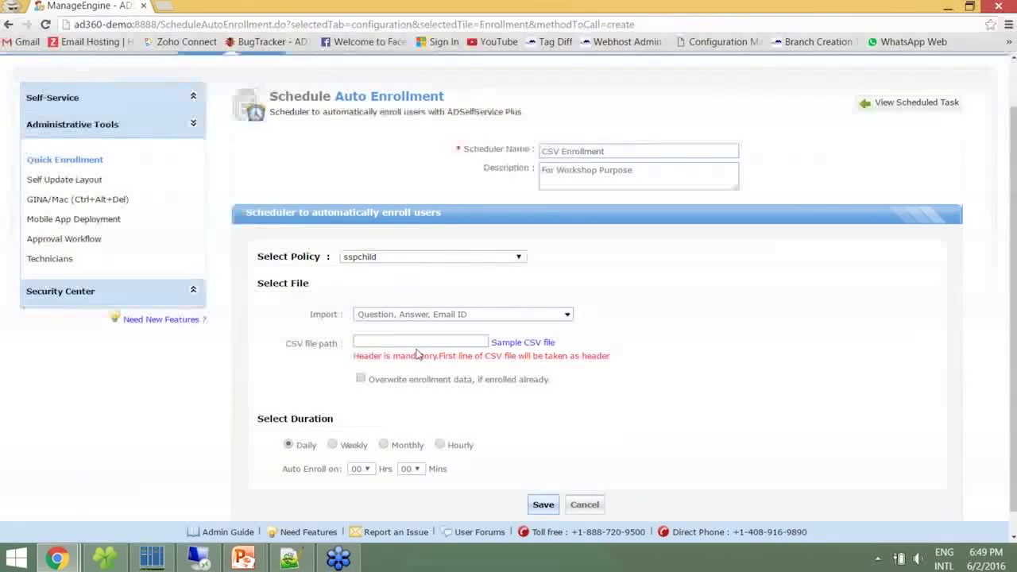
left_click(123, 557)
left_click(578, 57)
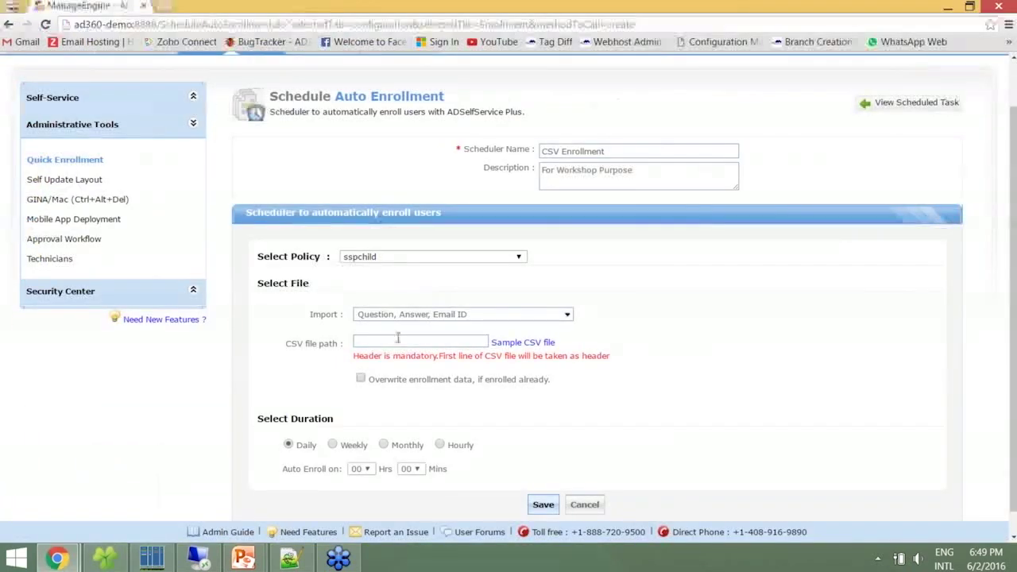
Set the scheduler's CSV file path to the pasted CSV Files folder plus '\example.csv'
left_click(397, 340)
key("ctrl+v")
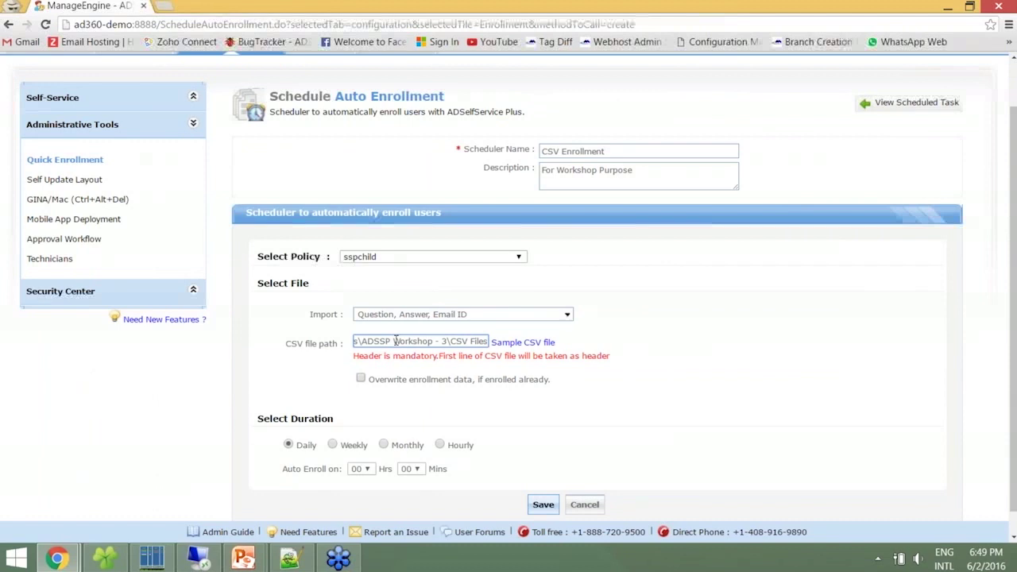
type("\\ex")
type("le.csv")
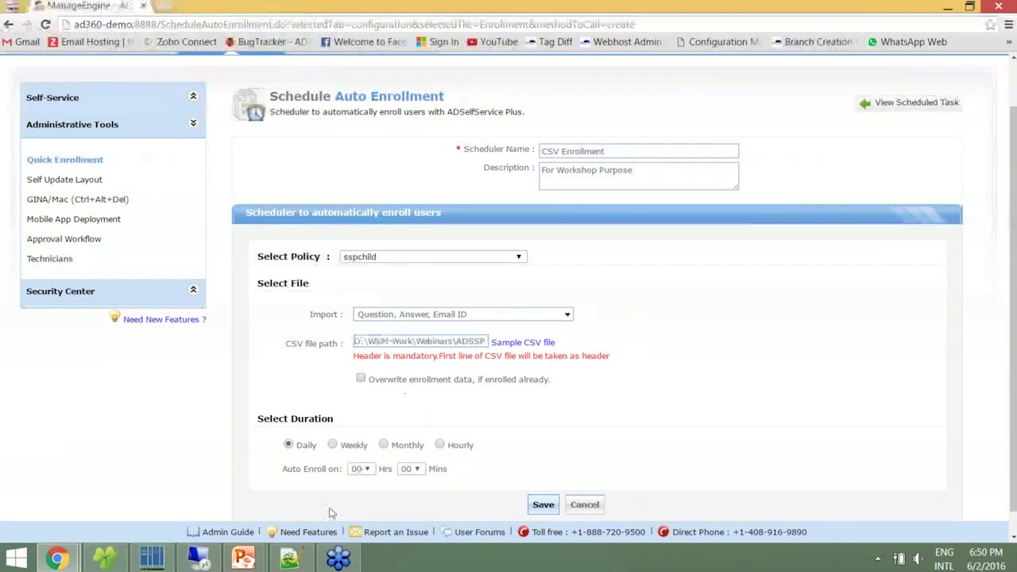
Compare example-1.csv and example.csv in Notepad++, confirming example.csv's samAccountName, question, answer, mail header
left_click(290, 558)
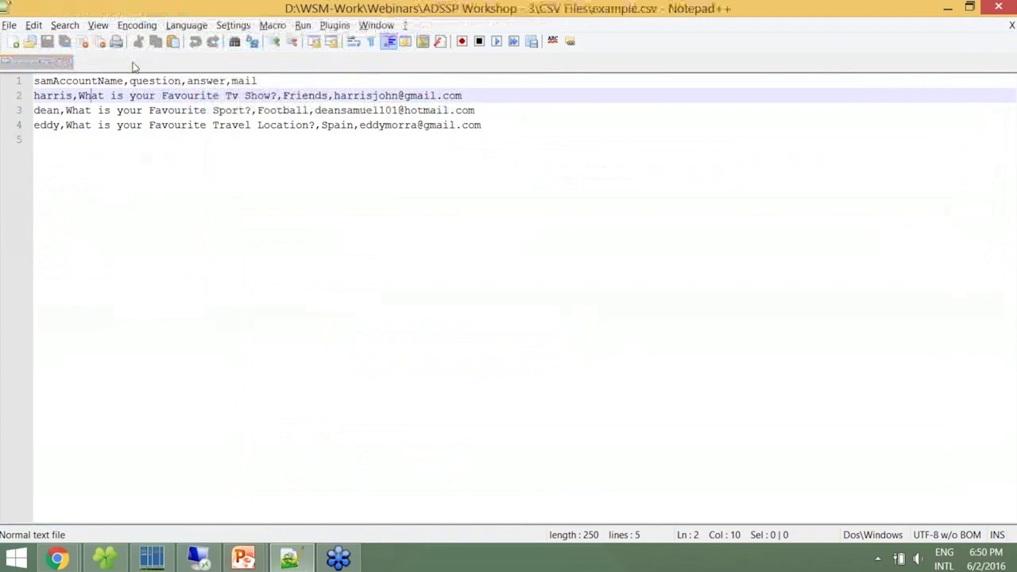
left_click(132, 63)
left_click(165, 129)
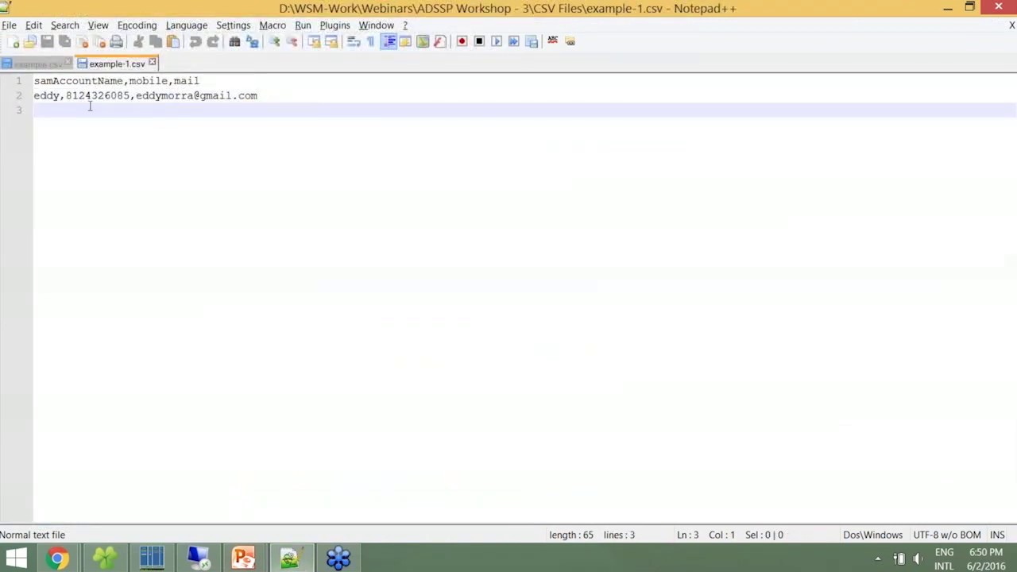
left_click(36, 64)
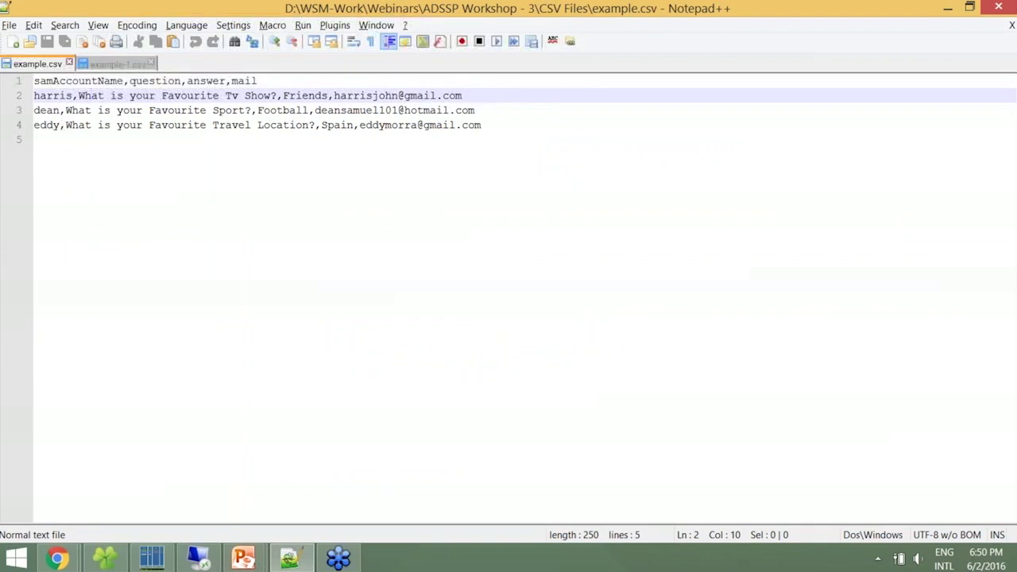
key("alt+Tab")
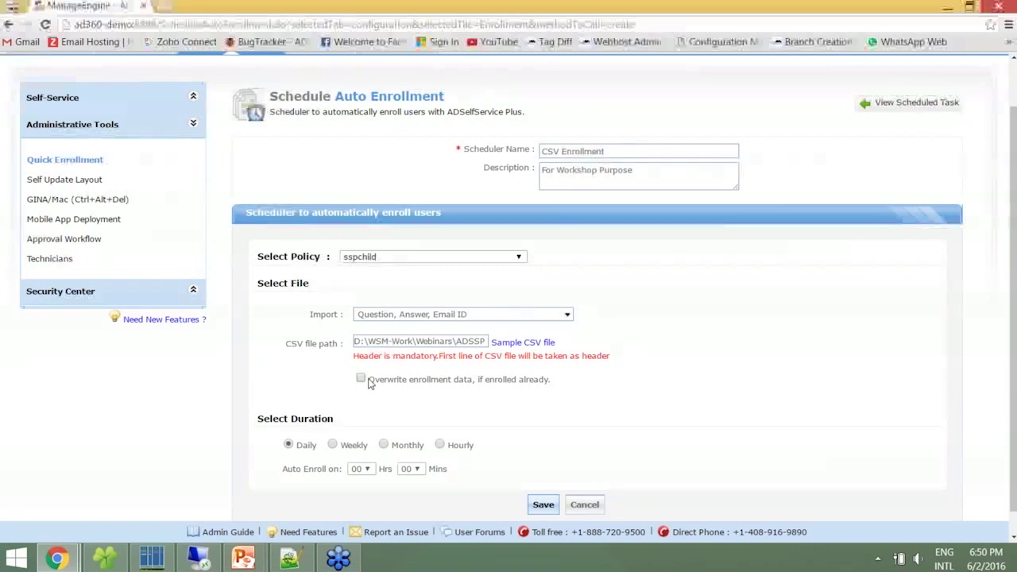
Turn on overwriting existing enrollment data, schedule a daily run at 18:55, and save the scheduler
left_click(368, 382)
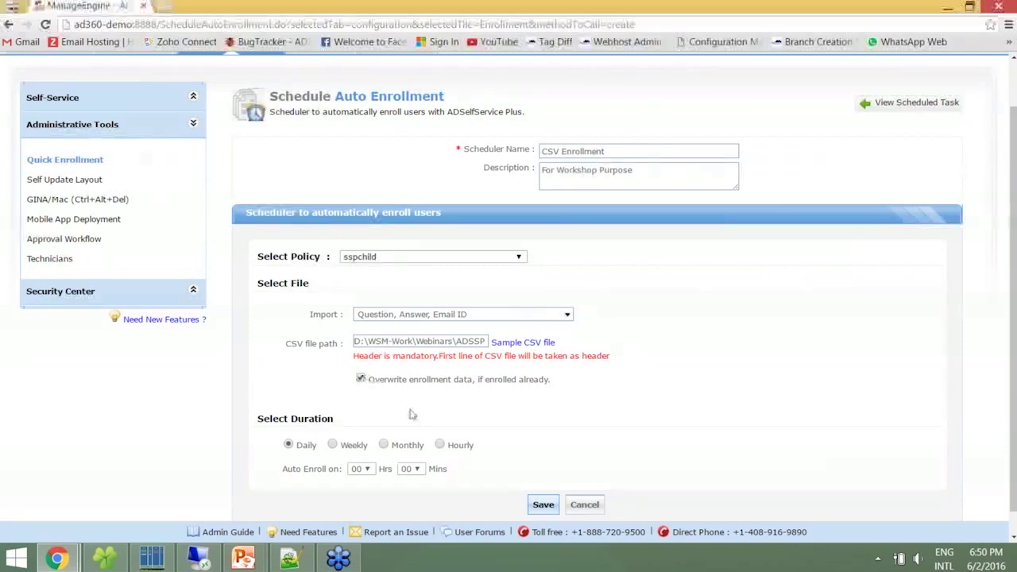
scroll(321, 433, "down", 1)
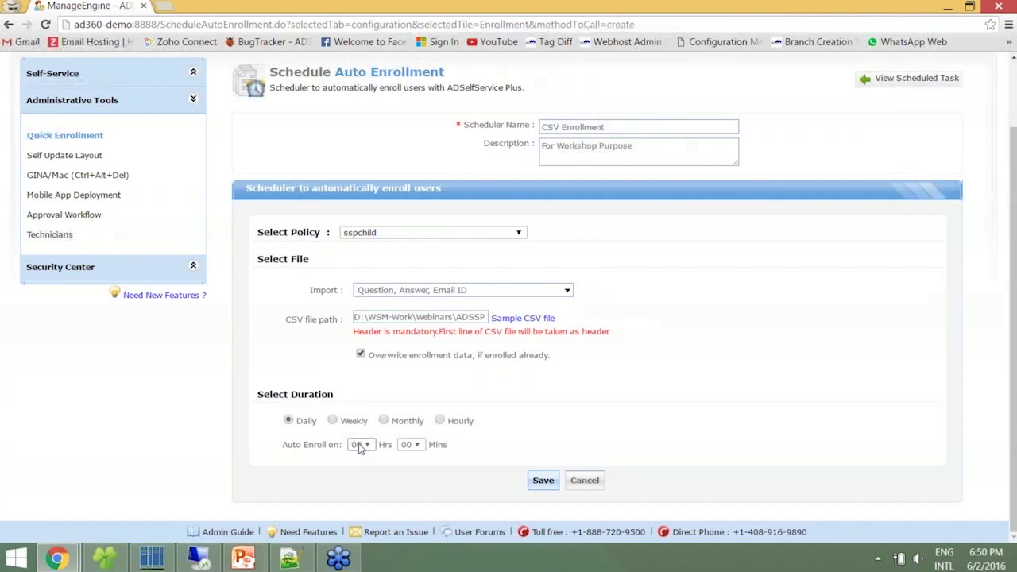
left_click(358, 446)
scroll(370, 417, "down", 1)
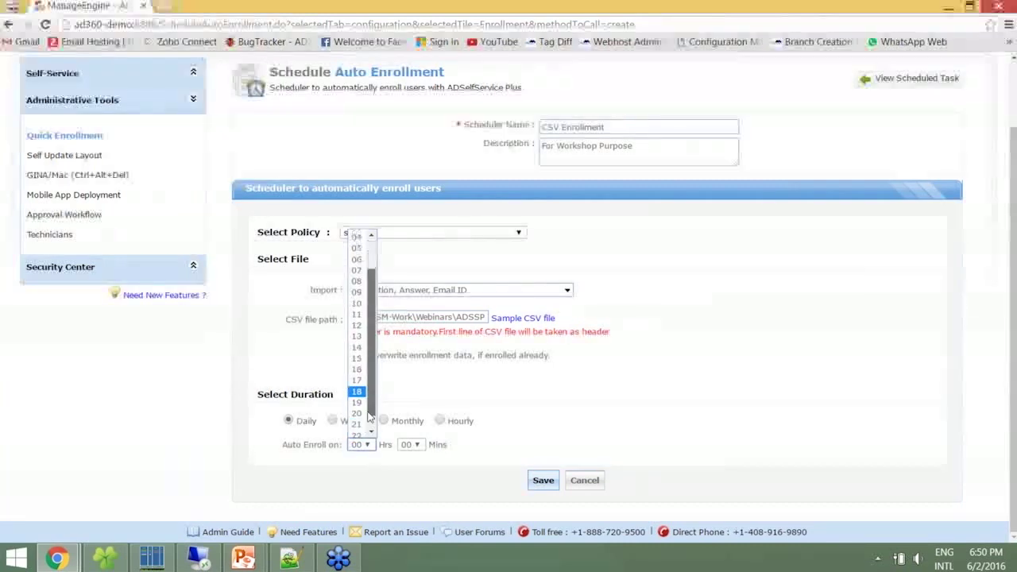
left_click(356, 391)
left_click(409, 445)
scroll(418, 419, "down", 1)
left_click(409, 431)
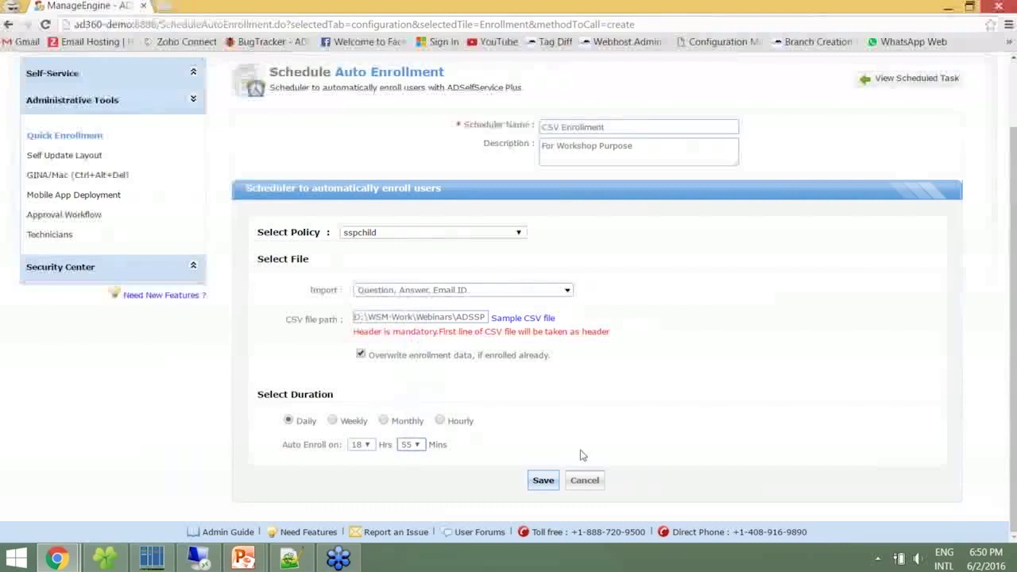
left_click(543, 479)
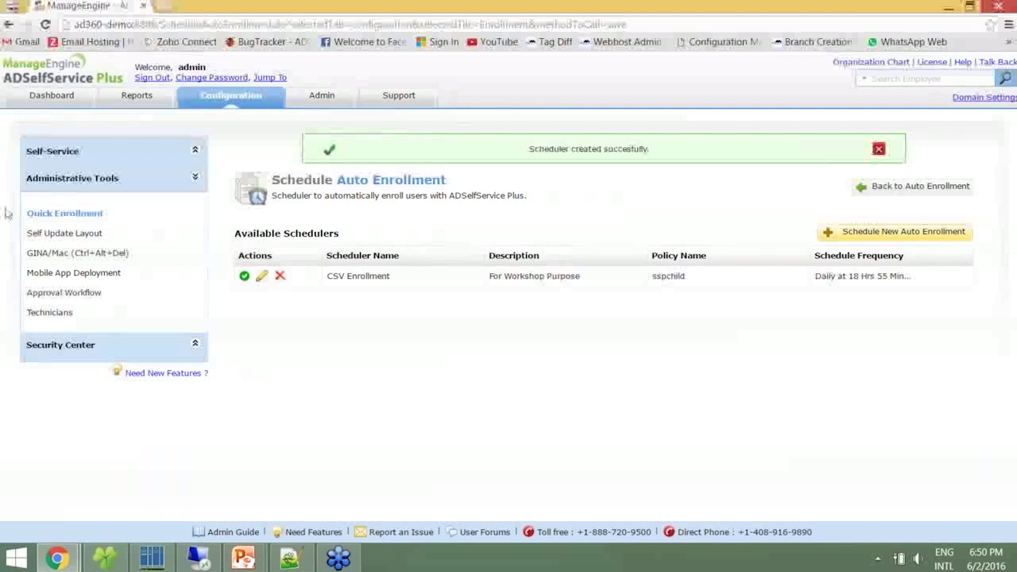
left_click(48, 214)
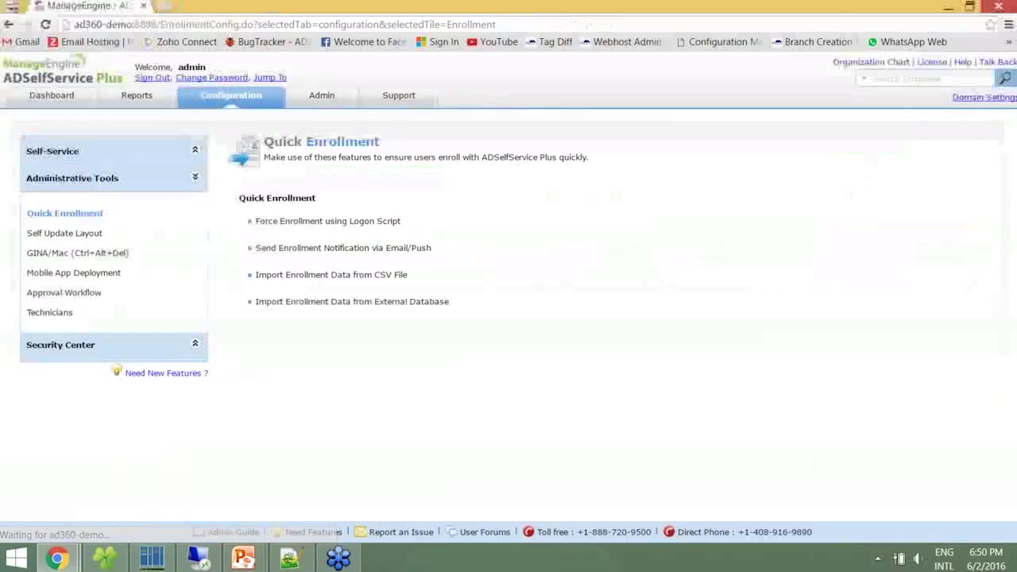
Open Import Enrollment Data from External Database to see the Oracle and MS SQL connections
left_click(356, 301)
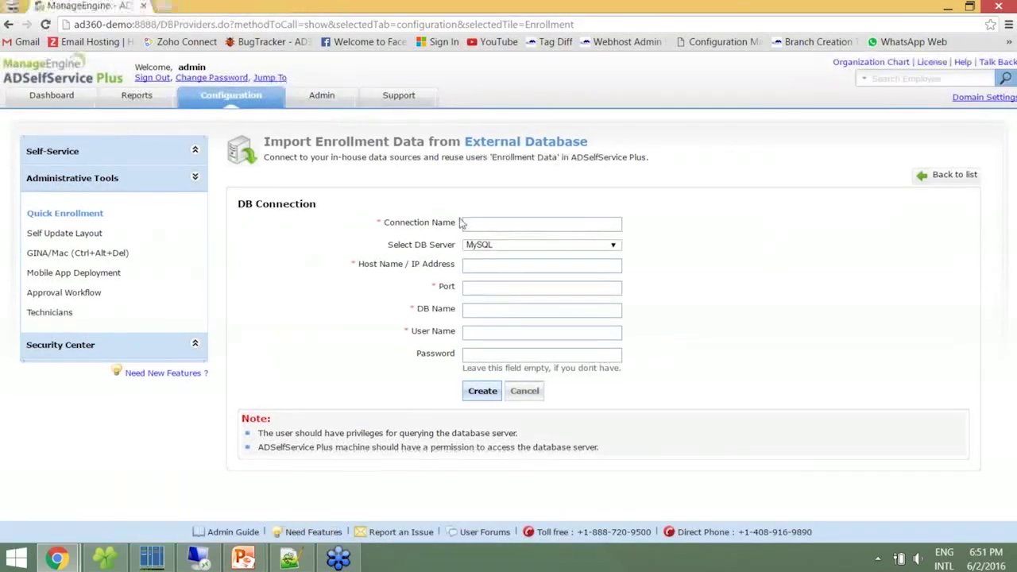
Create MySQL connection 'Database Enrollment' on tom-2525, port 3306, database PEOPLE_DATA, user root
left_click(479, 220)
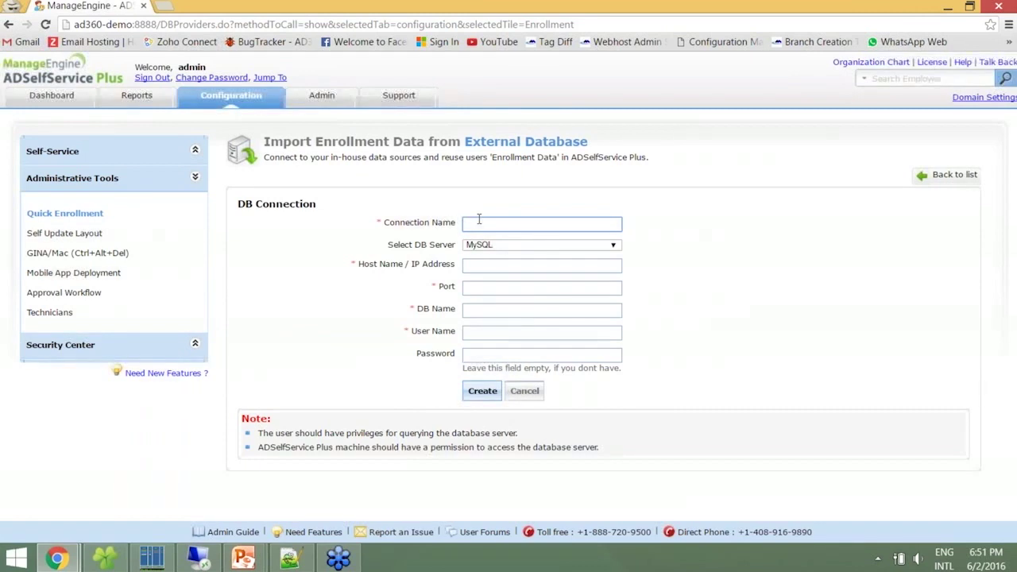
type("Database Enrollment")
key("Tab")
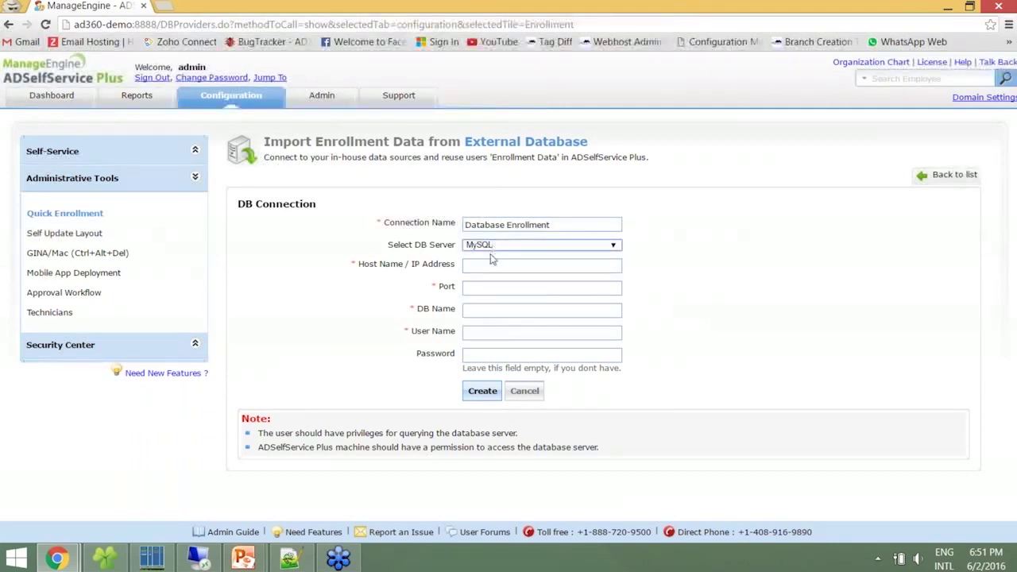
left_click(489, 265)
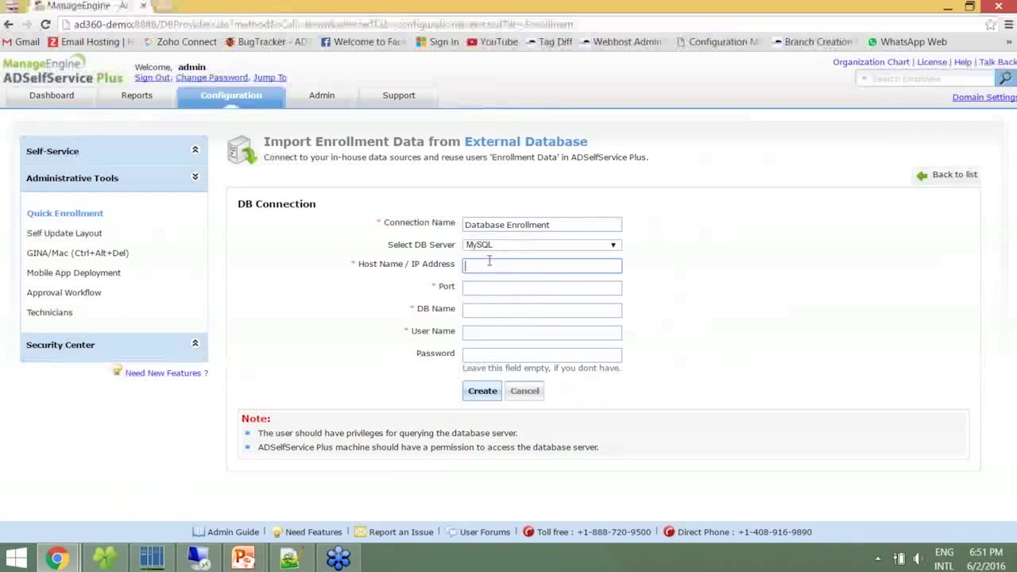
type("tom-2525")
key("Tab")
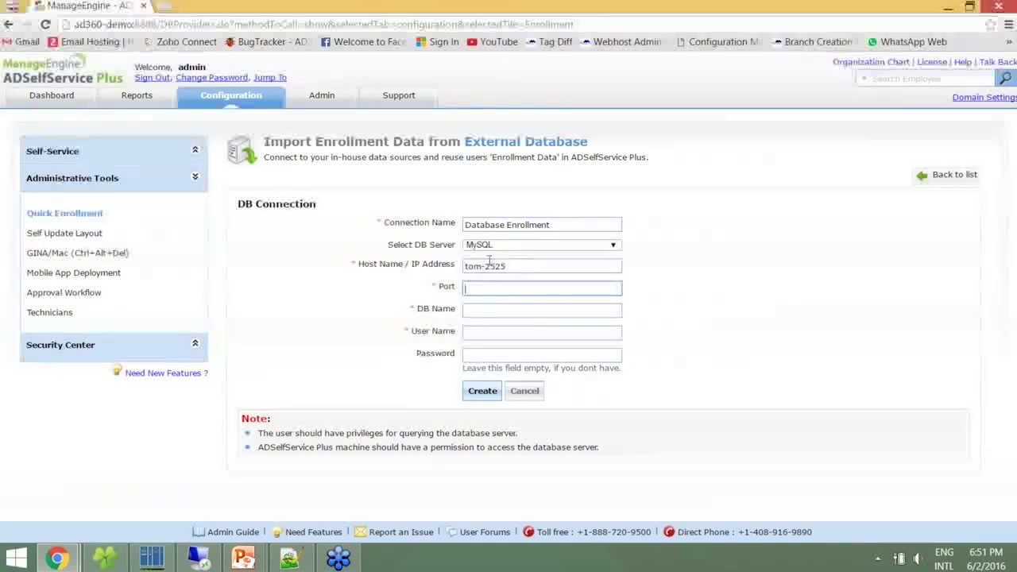
key("Tab")
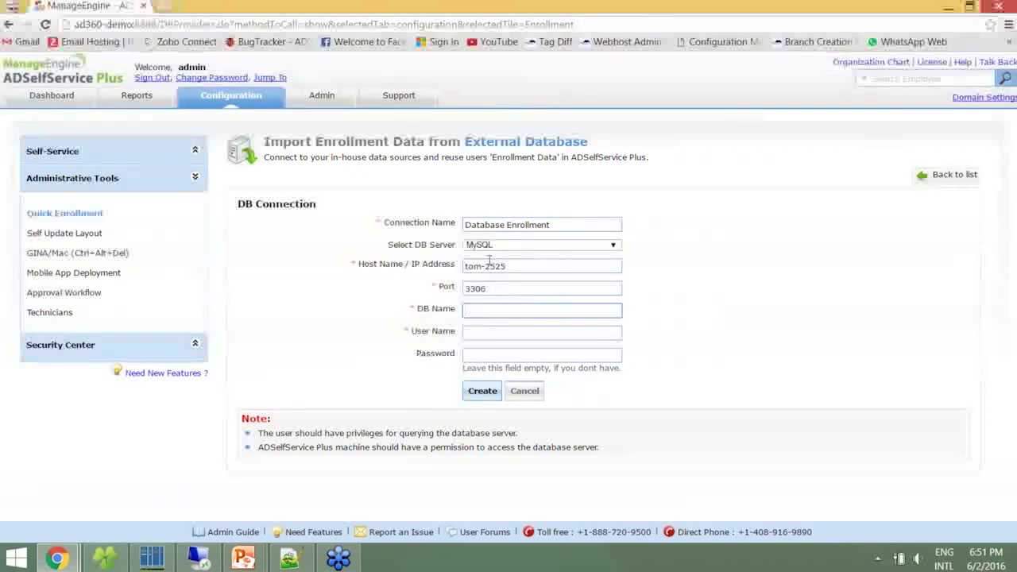
type("PEOPLE_DATA")
left_click(480, 335)
type("root")
left_click(482, 393)
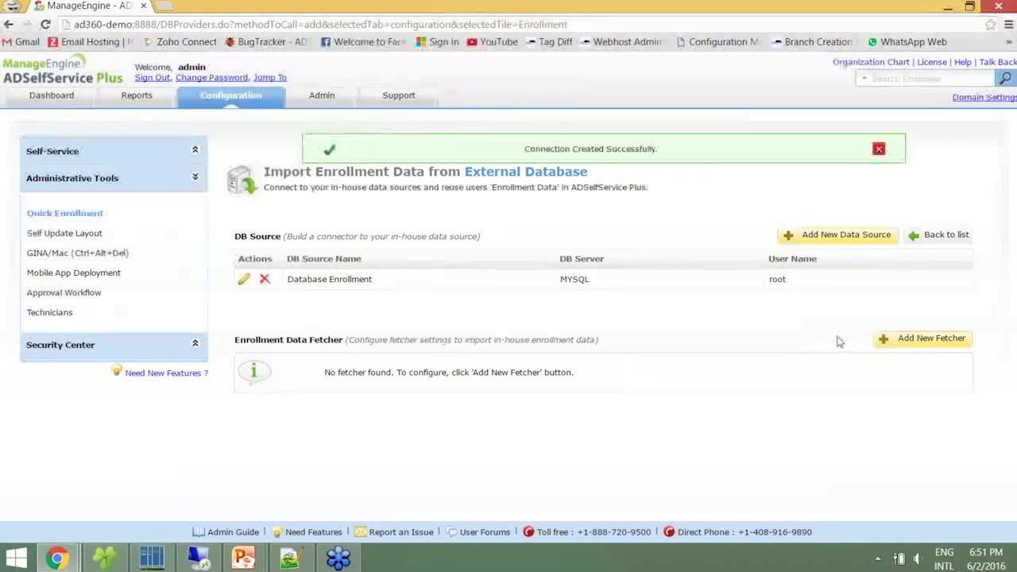
left_click(907, 346)
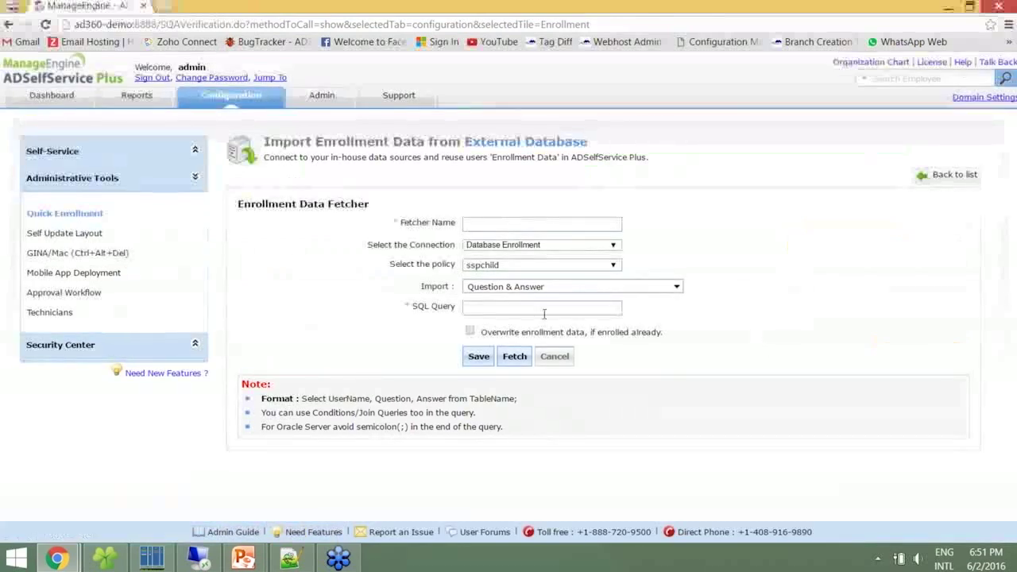
Name the fetcher 'Fetcher - 1' and also import Mobile Number and Email ID
left_click(516, 224)
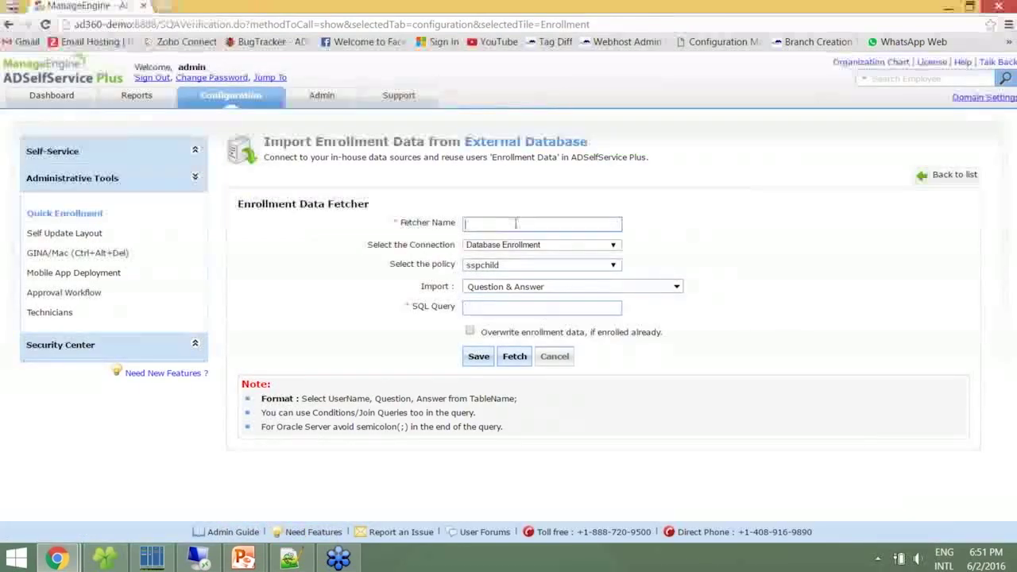
type("Fetcher ")
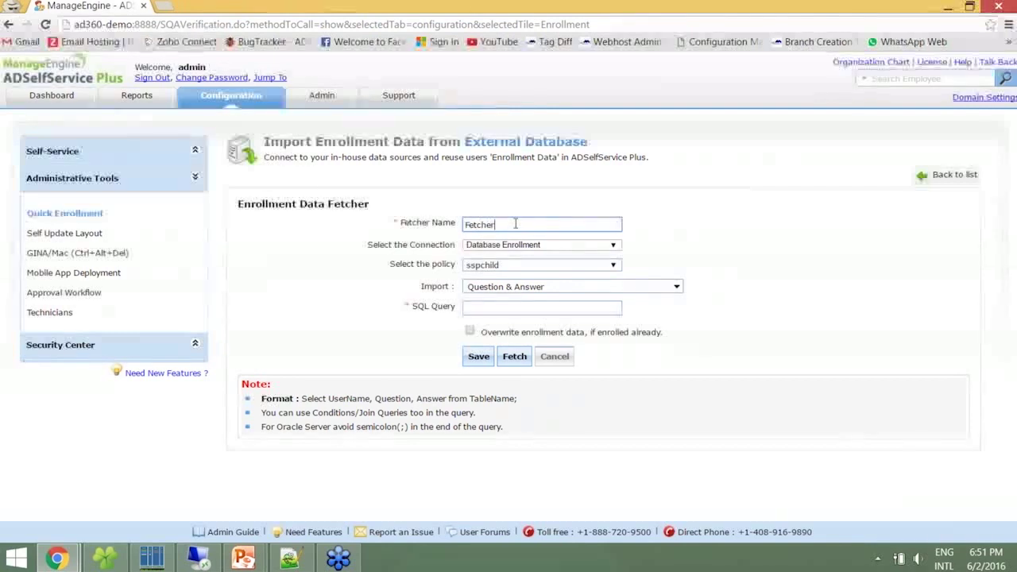
type("- 1")
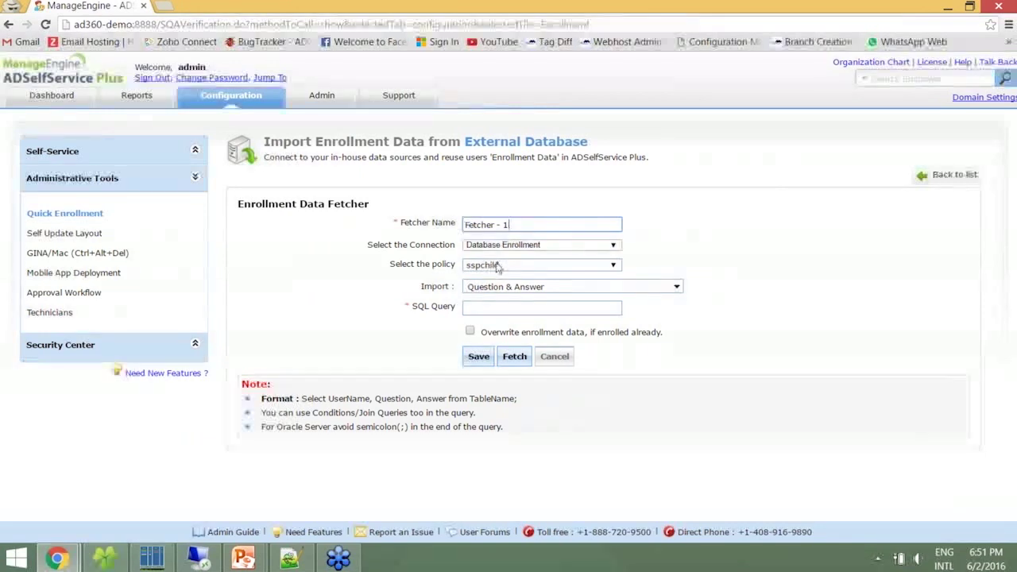
left_click(499, 286)
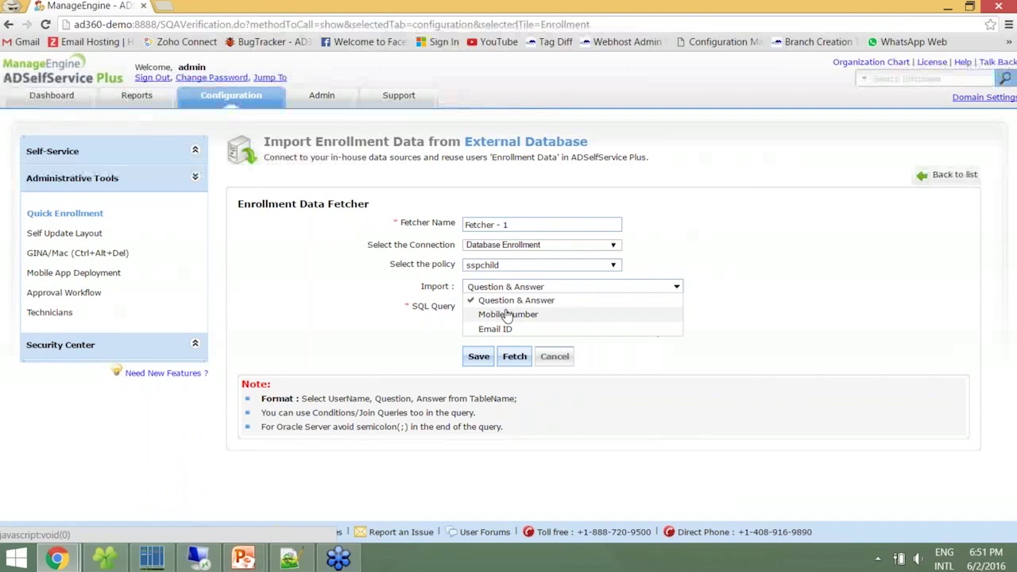
left_click(507, 314)
left_click(506, 329)
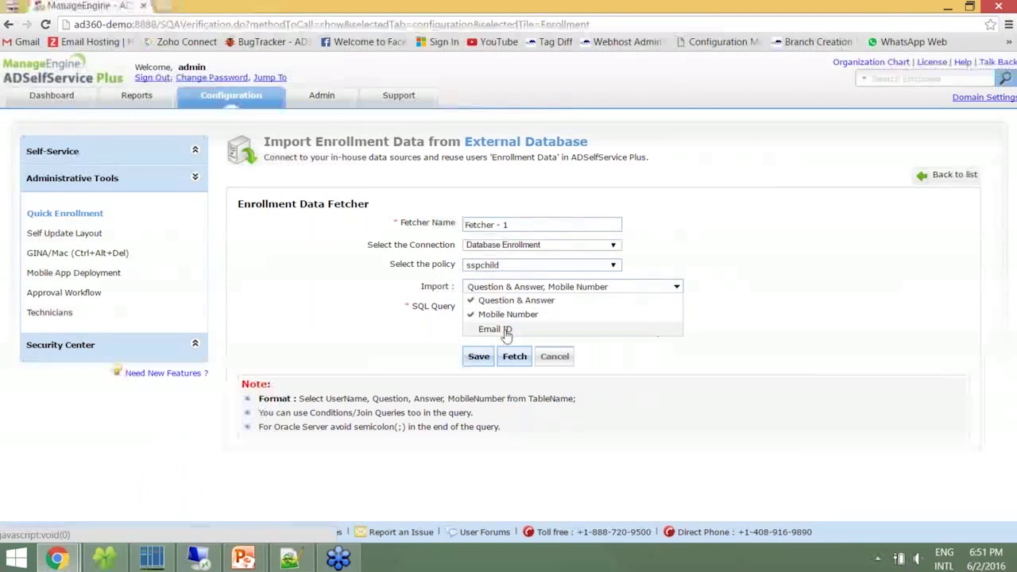
left_click(366, 275)
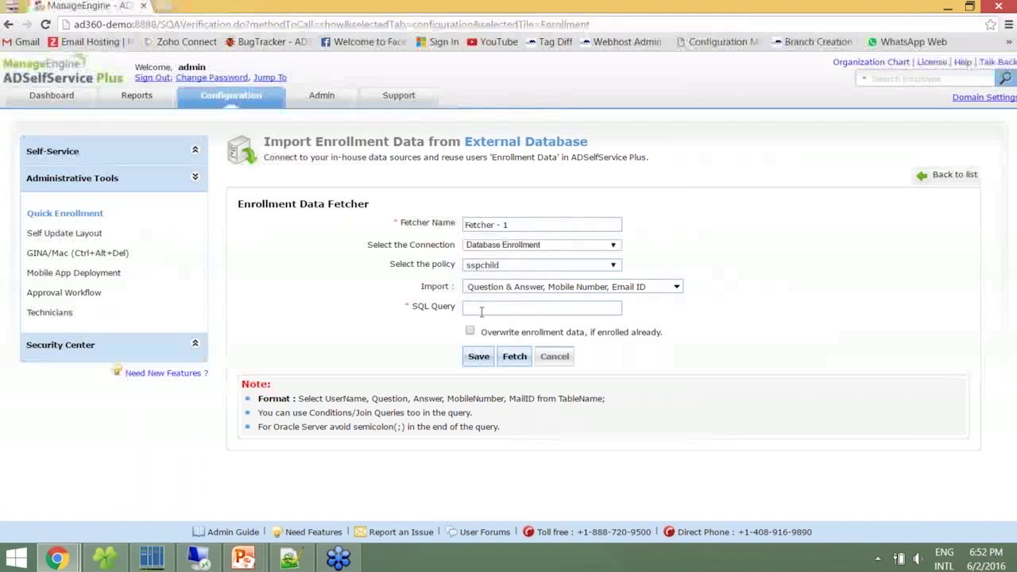
Enter the query selecting name, 'What is your employee Id?', emp_id, mobile, email_id from users, and save
left_click(152, 558)
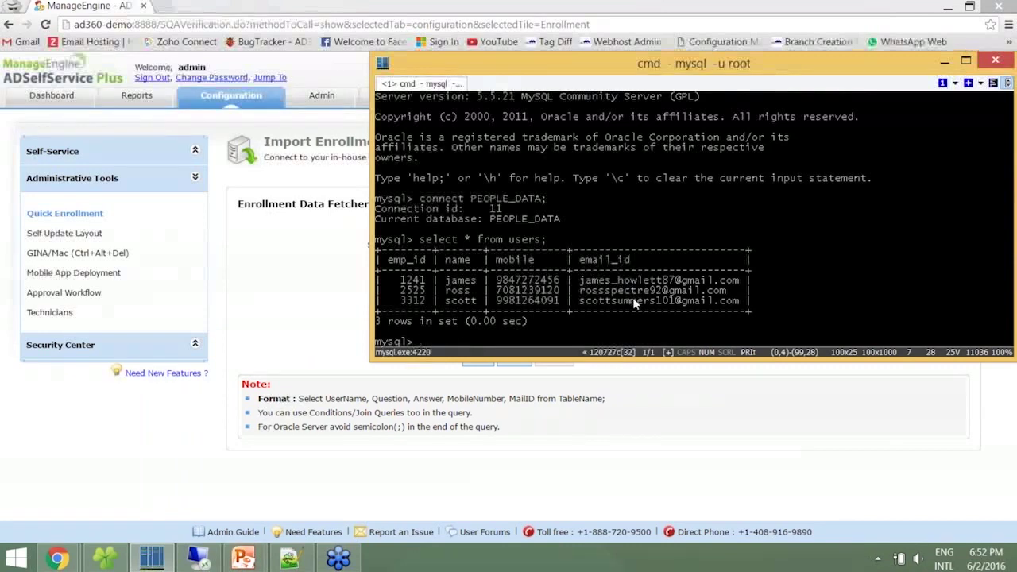
key("alt+Tab")
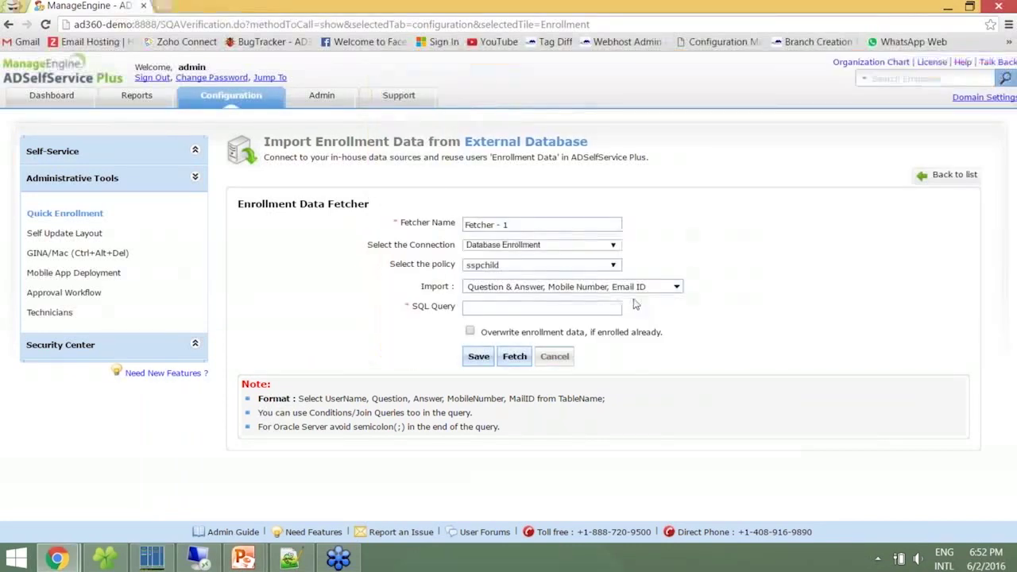
left_click(595, 309)
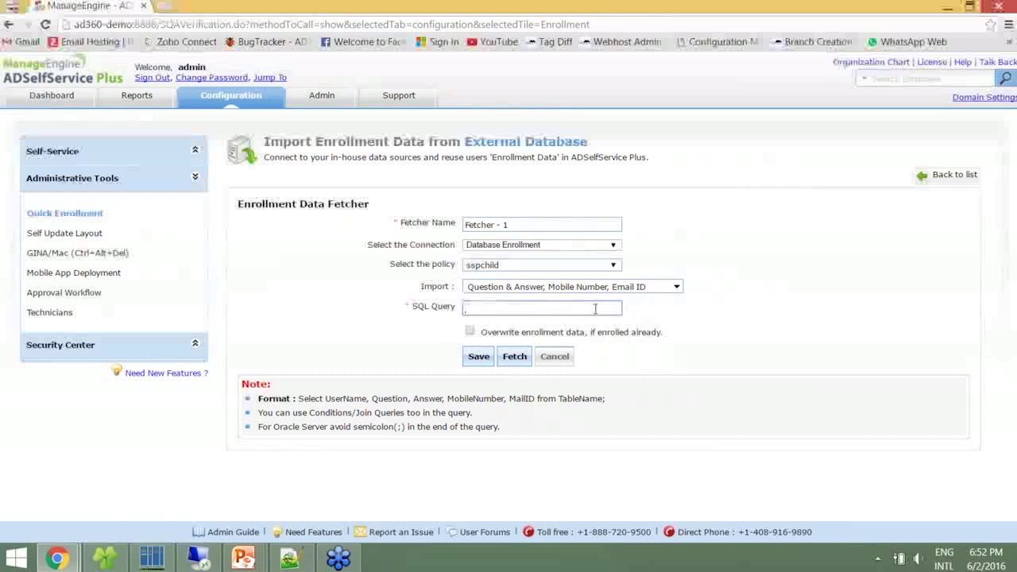
key("alt+Tab")
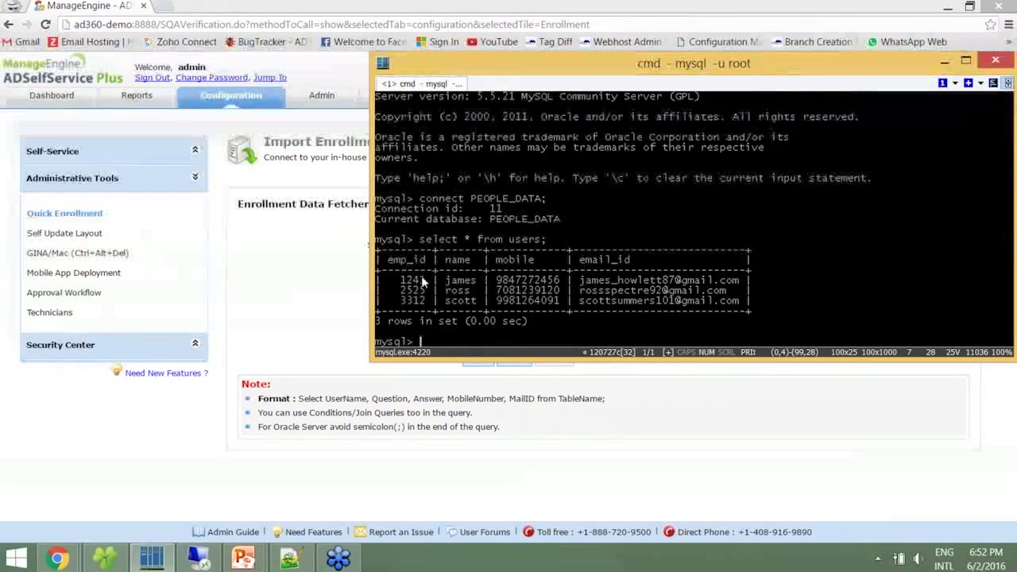
key("alt+Tab")
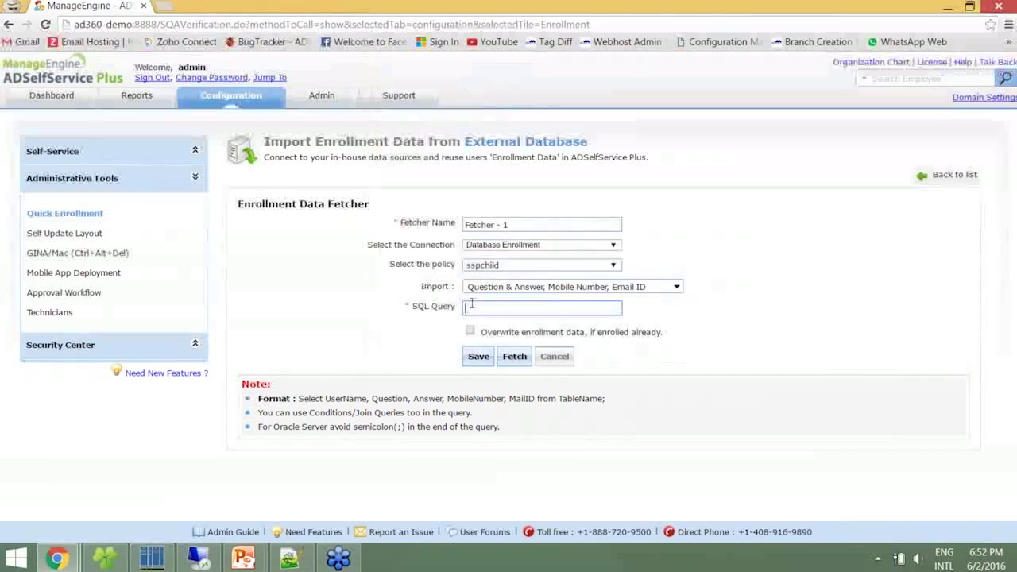
type("Select name,")
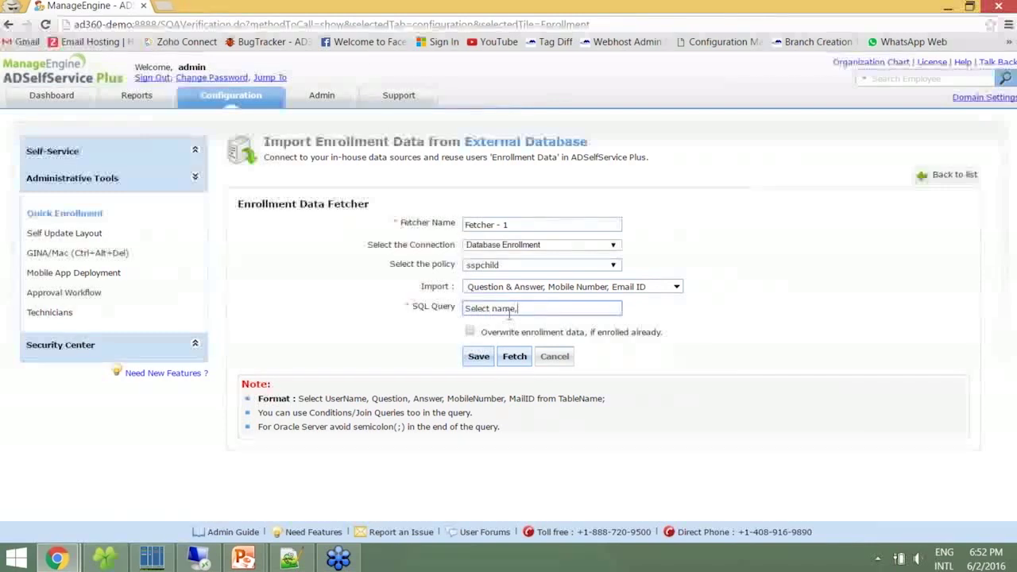
type("'Wha")
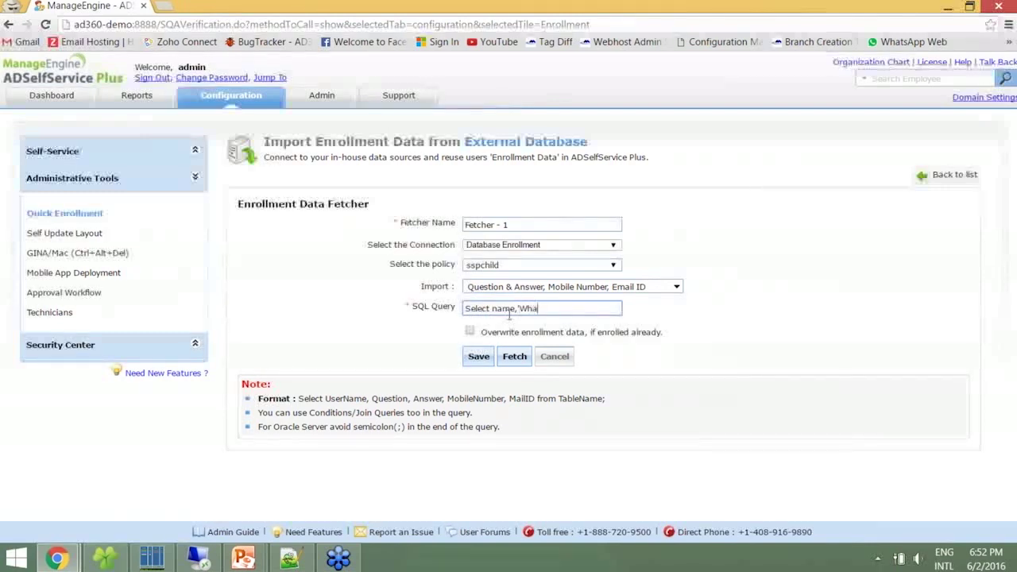
type("t is your empl")
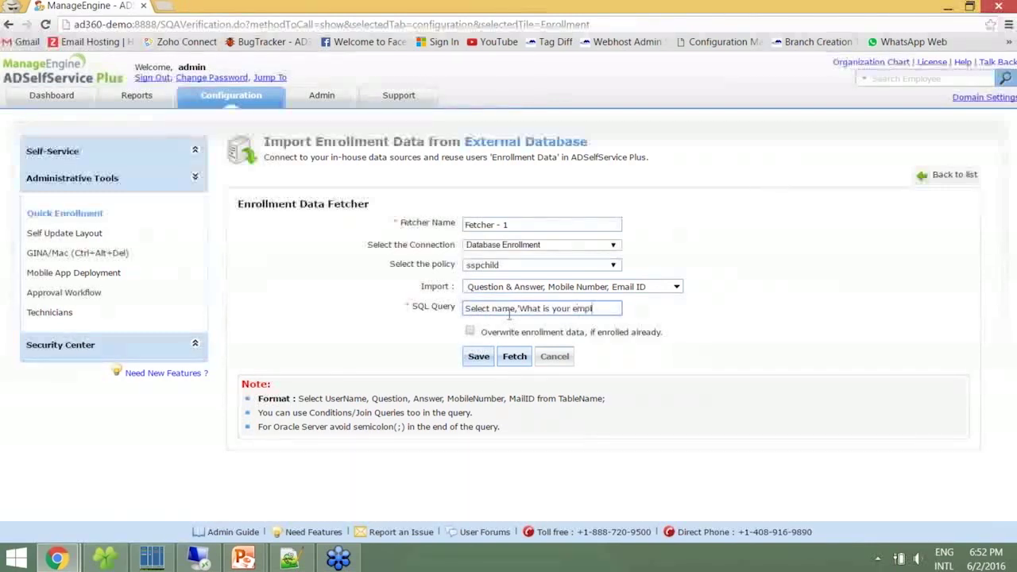
type("oyee Id?")
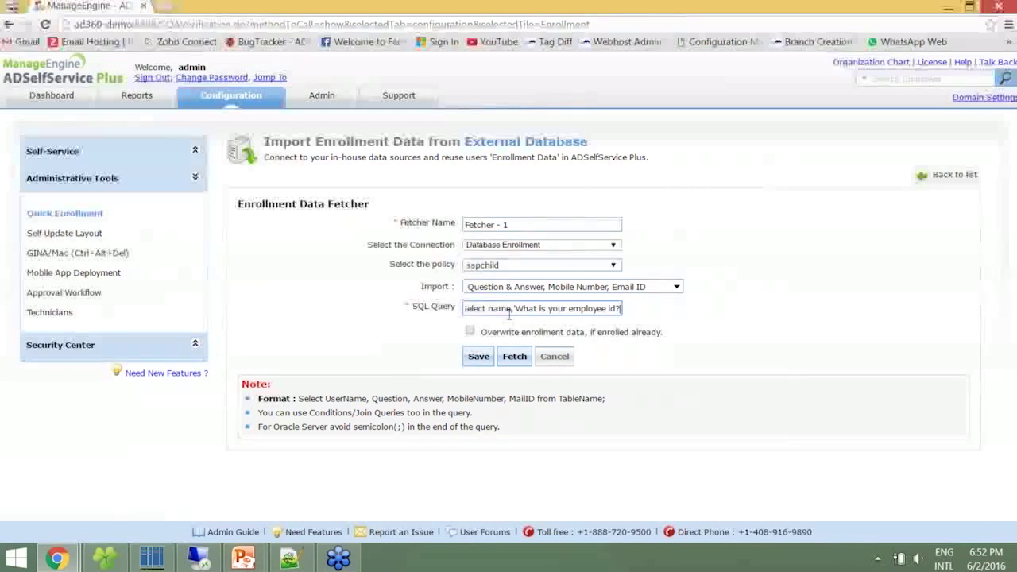
type("',em")
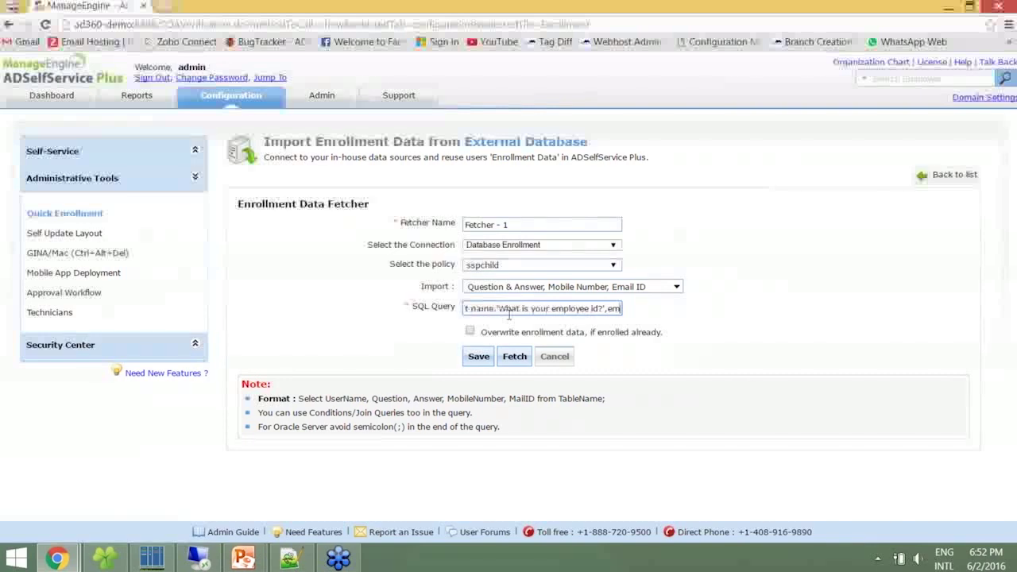
type("p_id,")
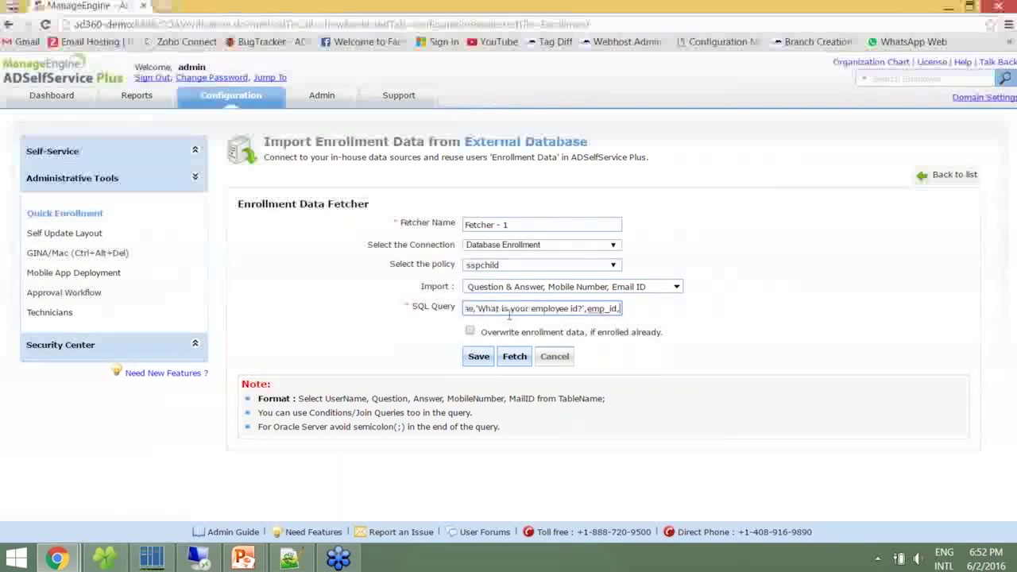
type("mobile,")
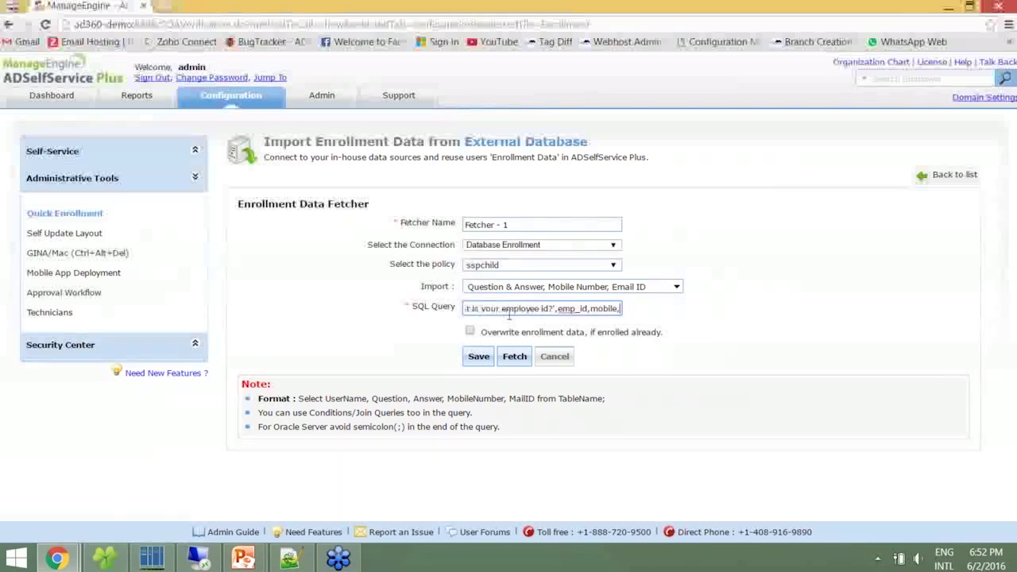
type("email_id ")
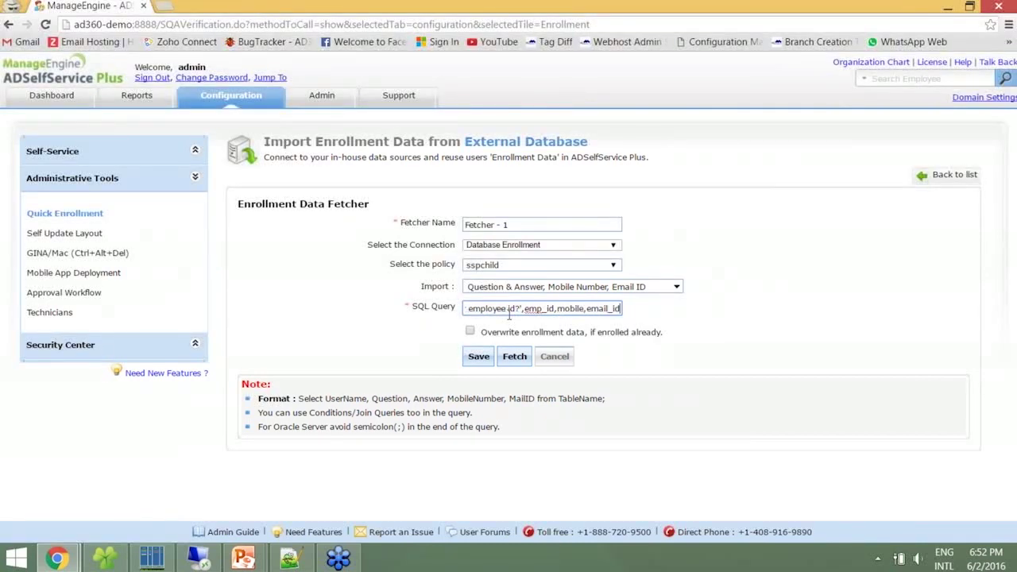
type("from users")
left_click(478, 356)
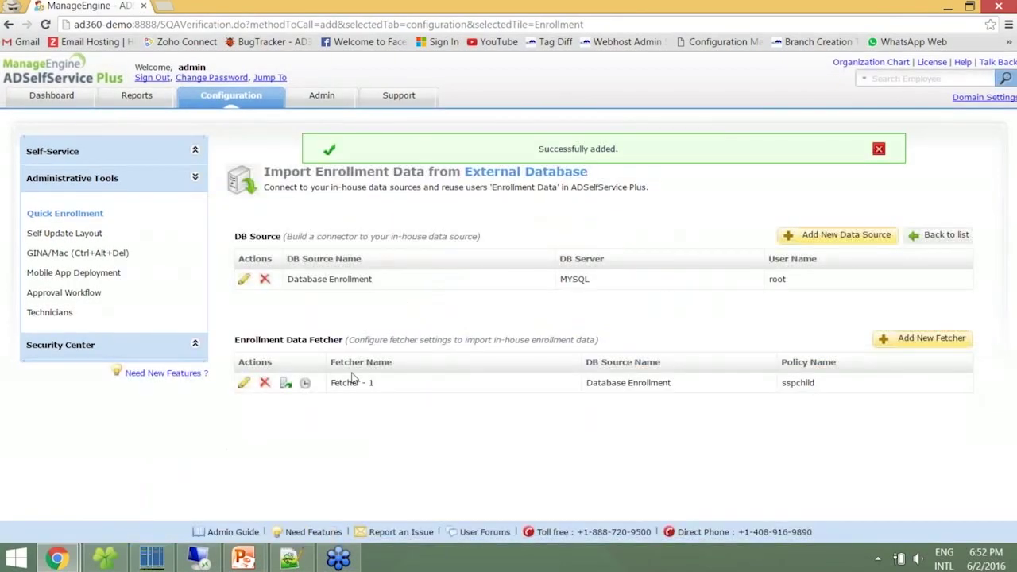
Schedule Fetcher - 1 daily at 19 Hrs, fetch now, and enroll the three retrieved users
left_click(305, 385)
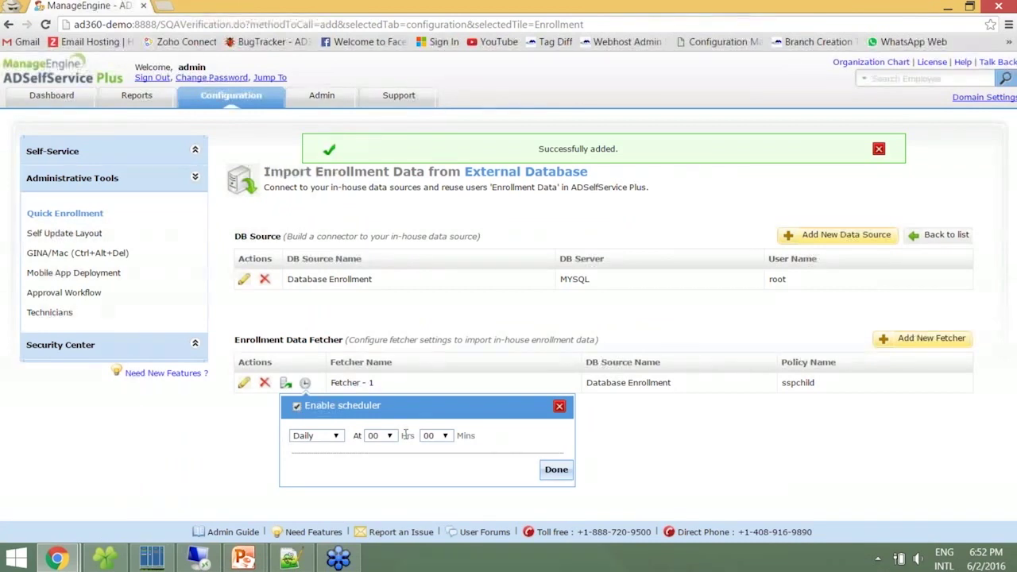
left_click(378, 435)
scroll(381, 381, "down", 3)
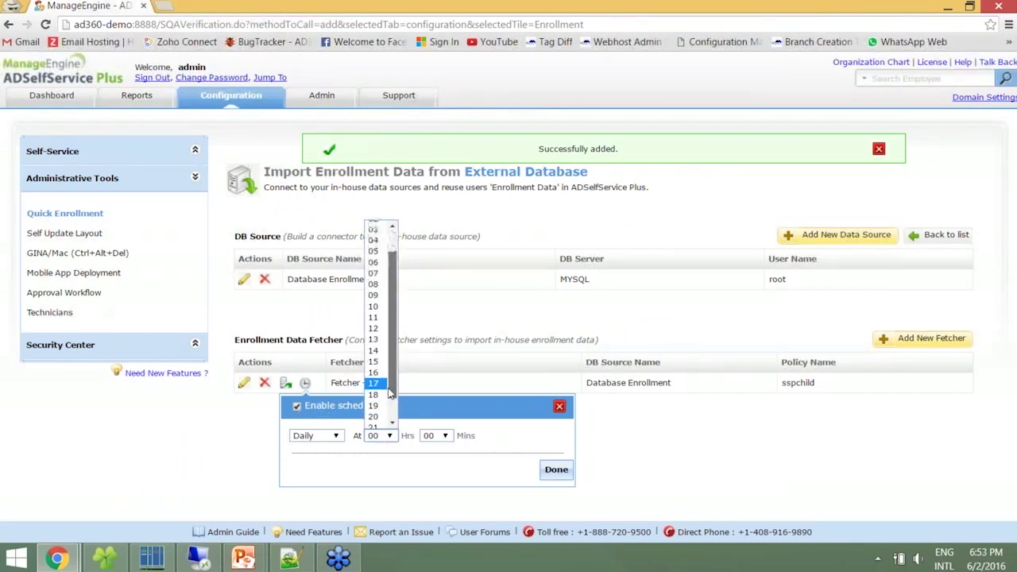
left_click(376, 406)
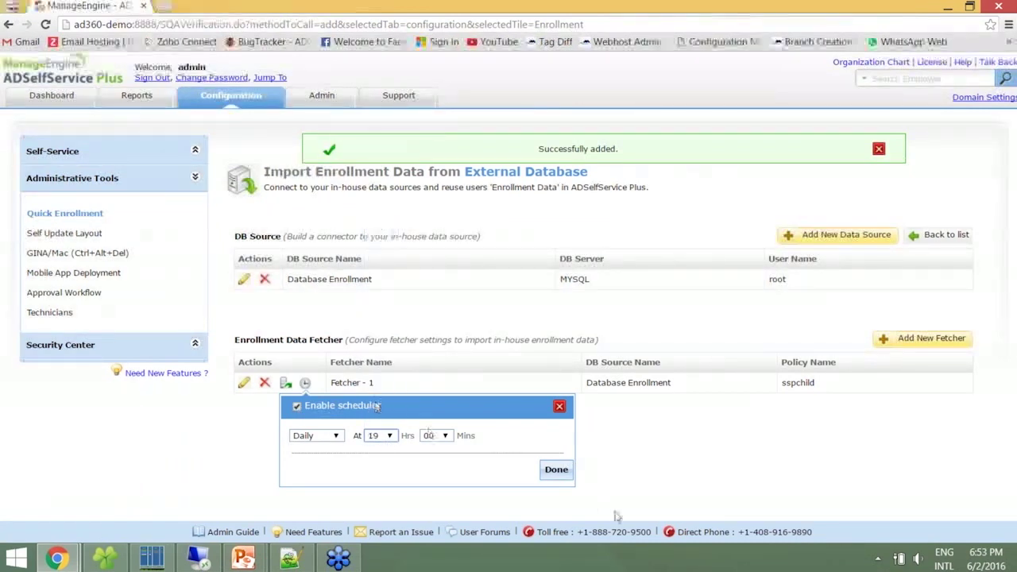
left_click(556, 470)
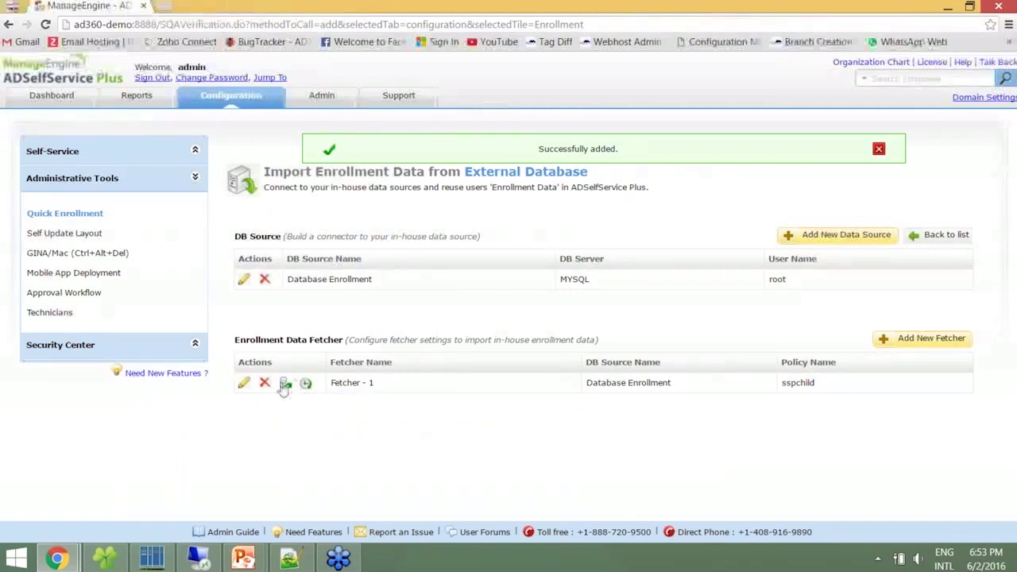
left_click(285, 385)
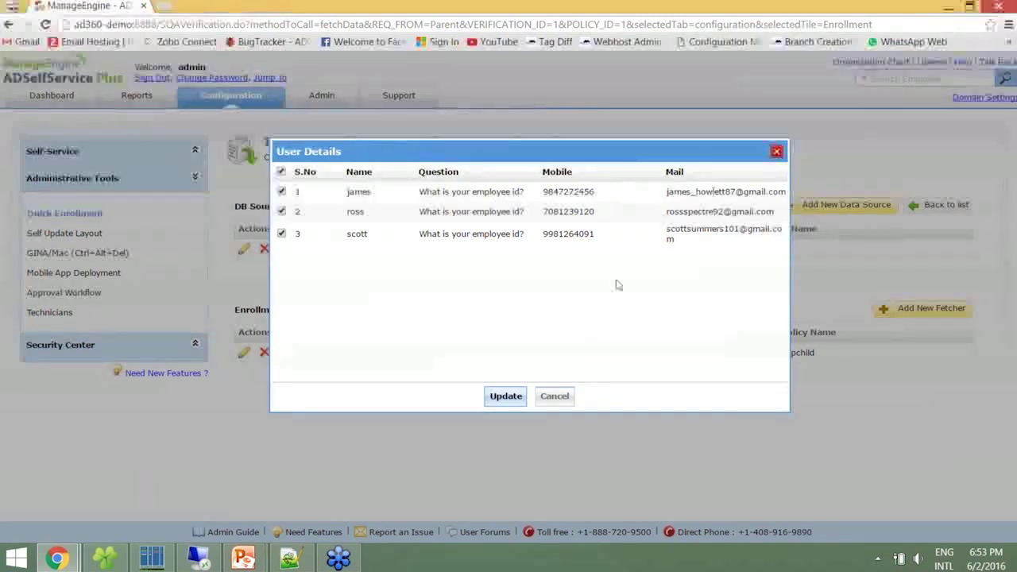
left_click(499, 396)
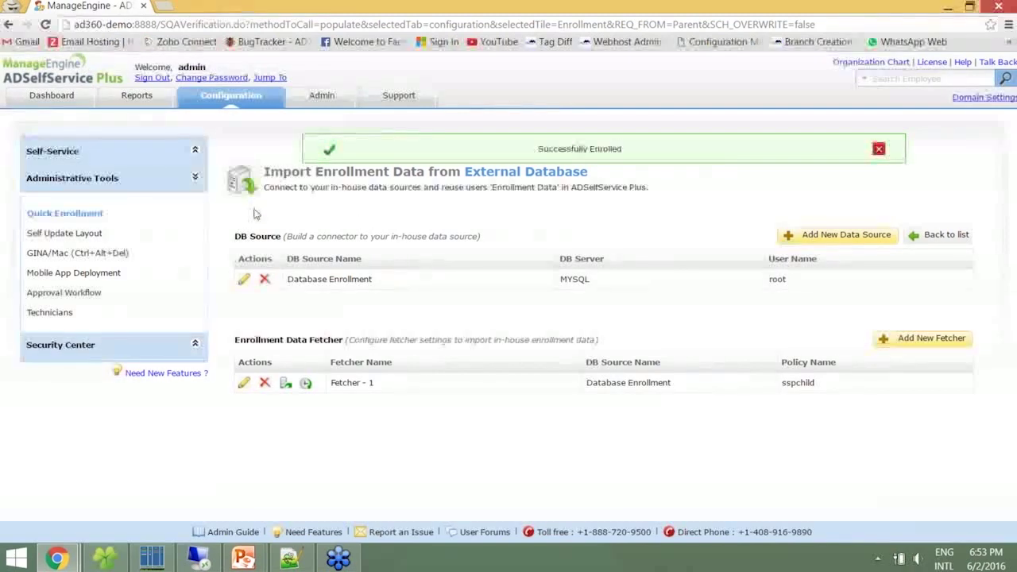
Browse the User, Audit and Enrollment report menus, then open the Enrolled Users Report
left_click(138, 102)
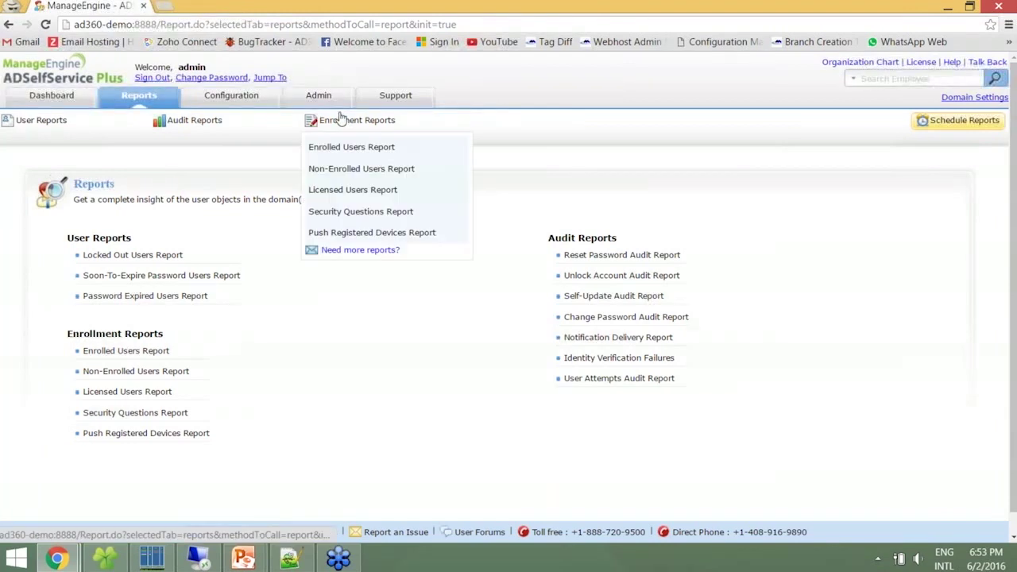
mouse_move(42, 137)
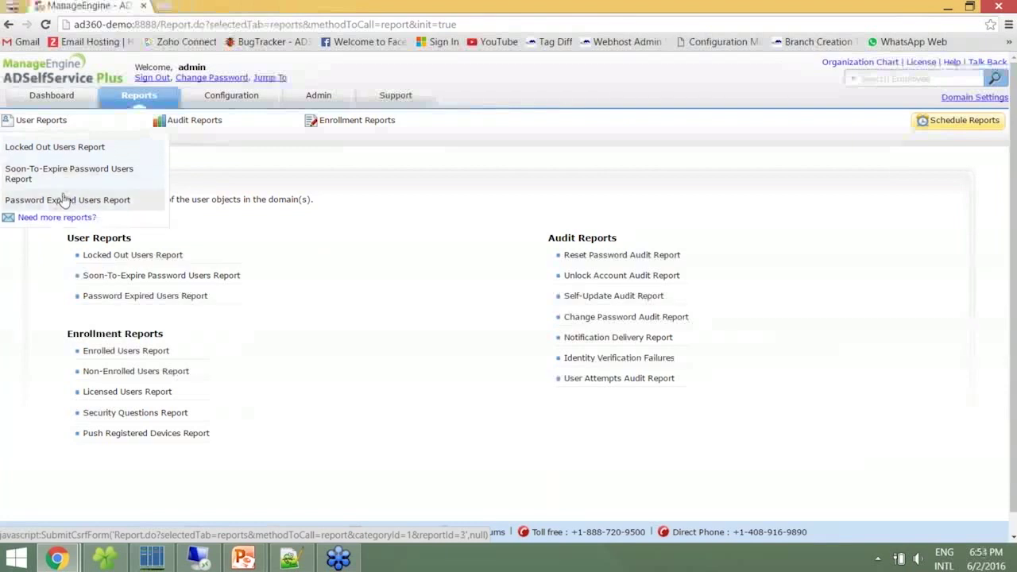
mouse_move(198, 130)
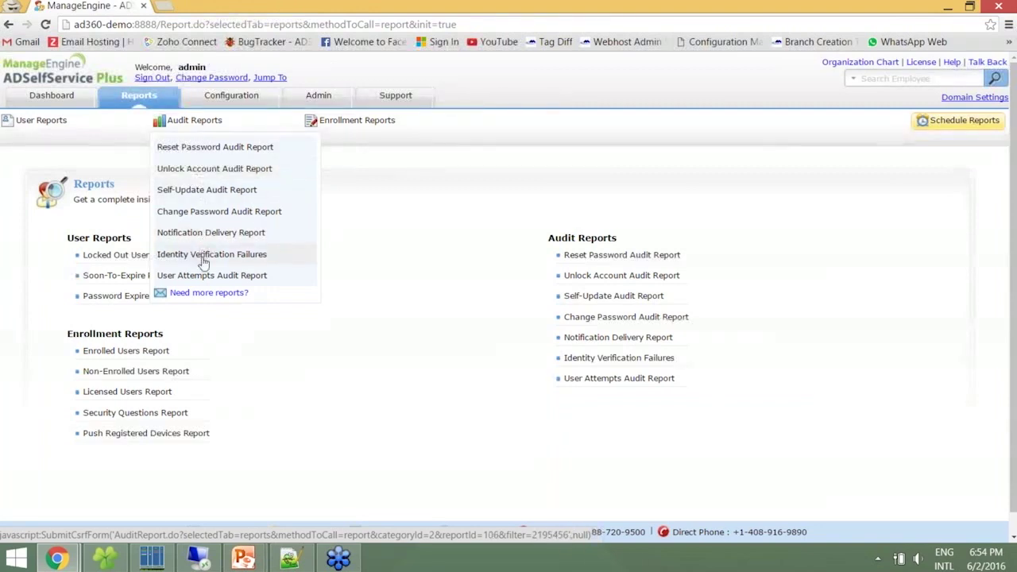
mouse_move(344, 129)
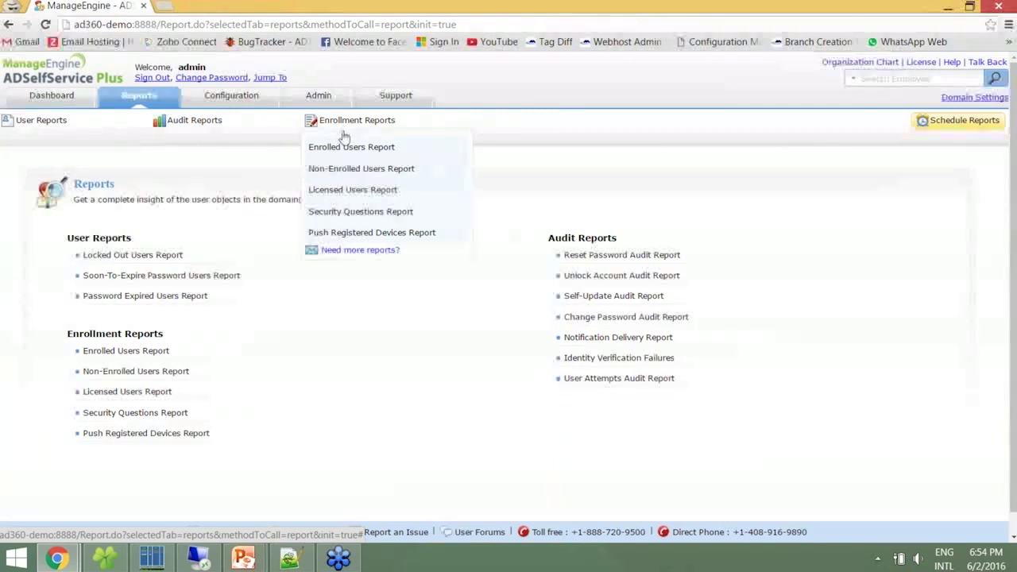
left_click(346, 148)
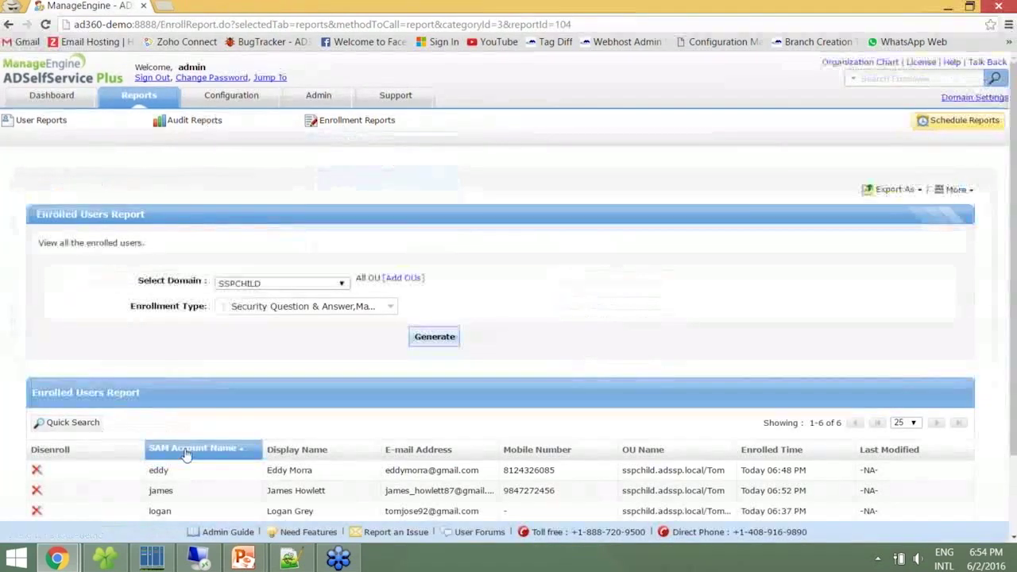
Filter enrollment type to Security Question & Answer only, showing 4 users
scroll(185, 452, "down", 2)
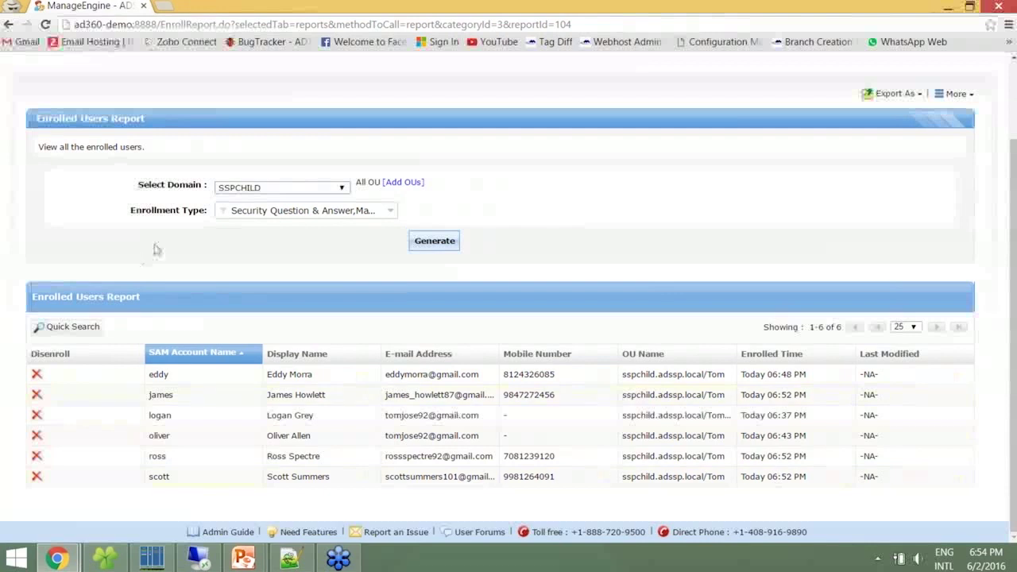
left_click(262, 213)
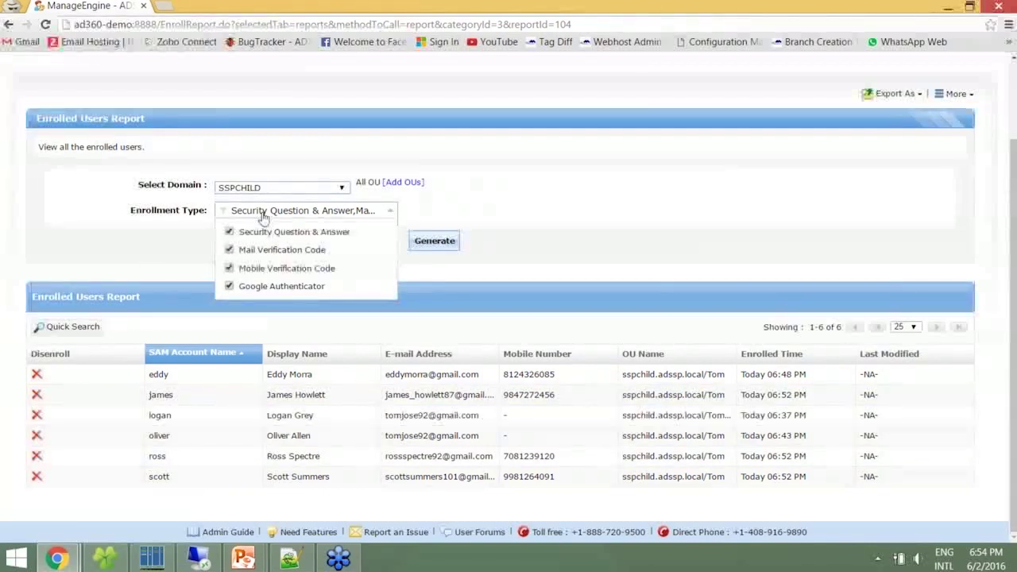
left_click(229, 249)
left_click(228, 268)
left_click(229, 286)
left_click(425, 243)
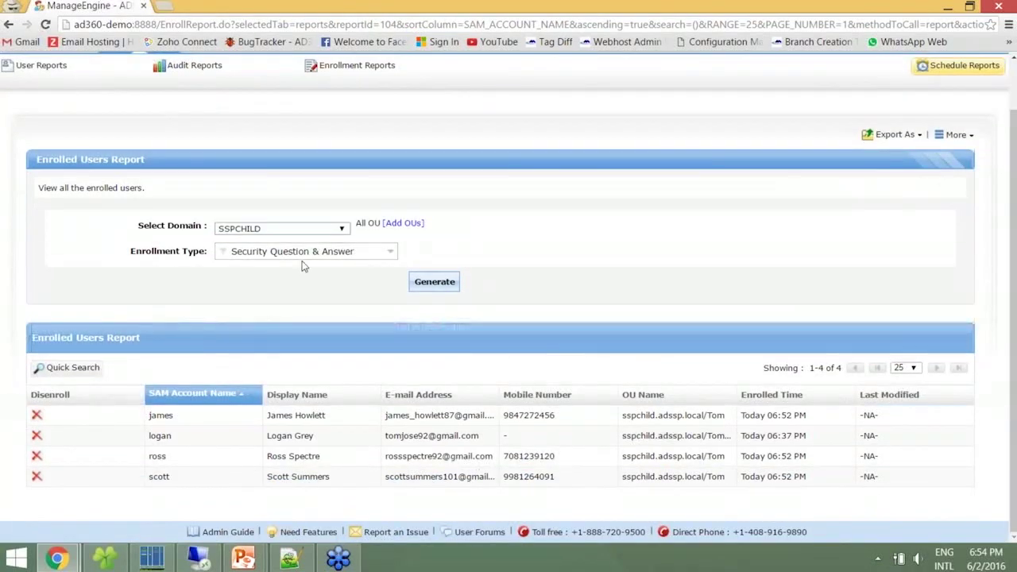
Filter enrollment type to Mail and Mobile Verification Code, showing 5 users
left_click(304, 252)
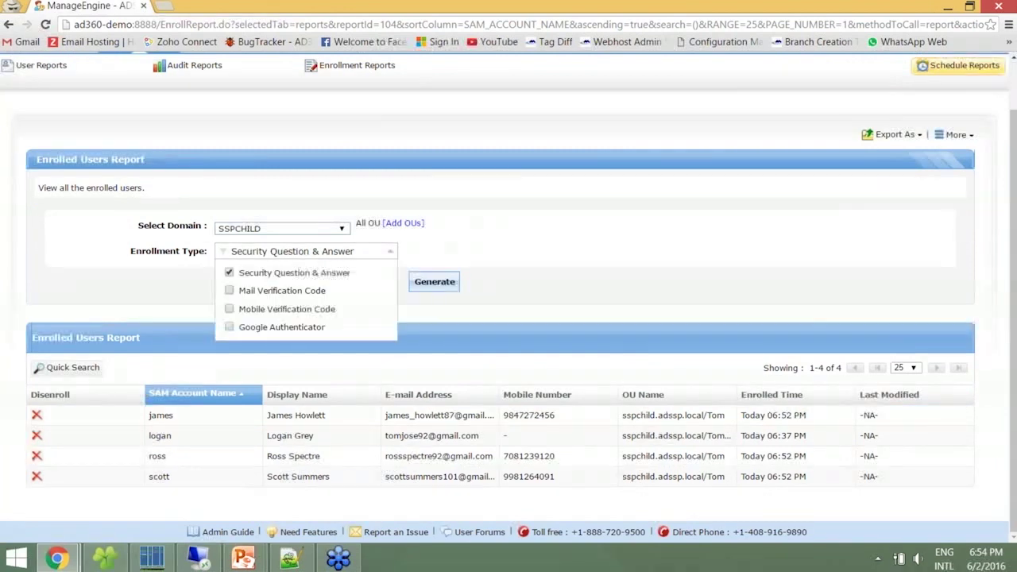
left_click(229, 272)
left_click(229, 290)
left_click(229, 309)
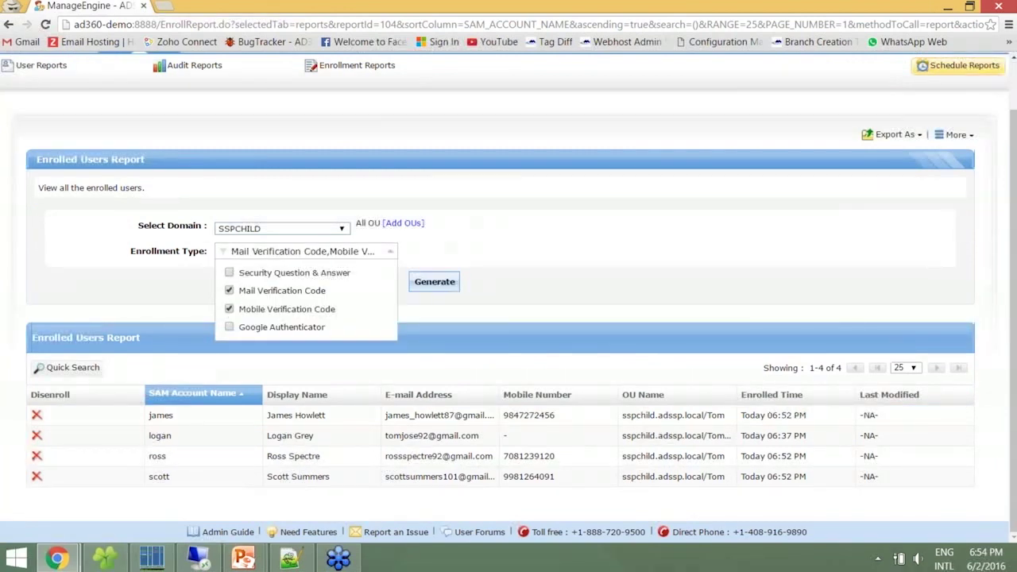
left_click(423, 283)
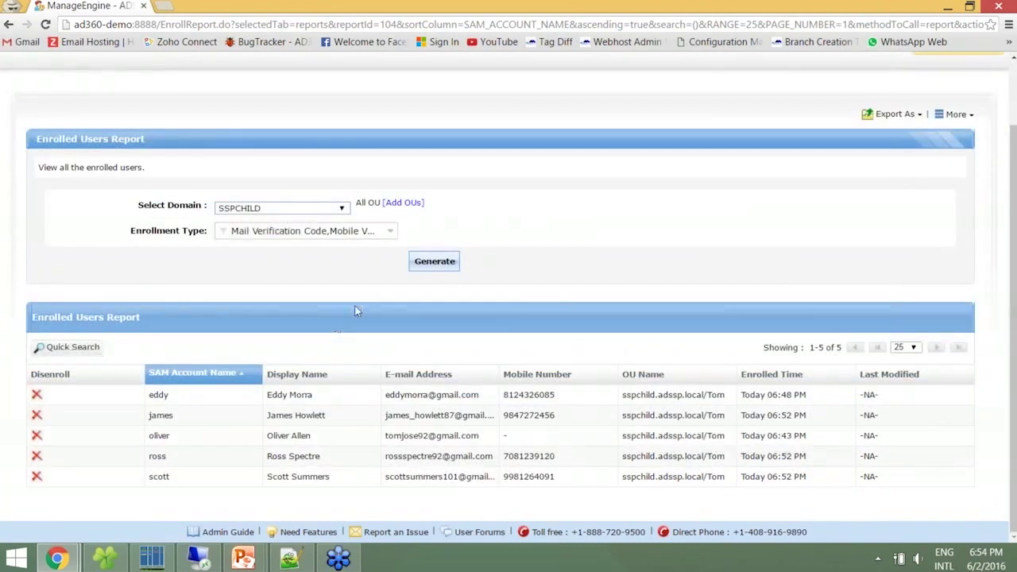
scroll(474, 159, "up", 1)
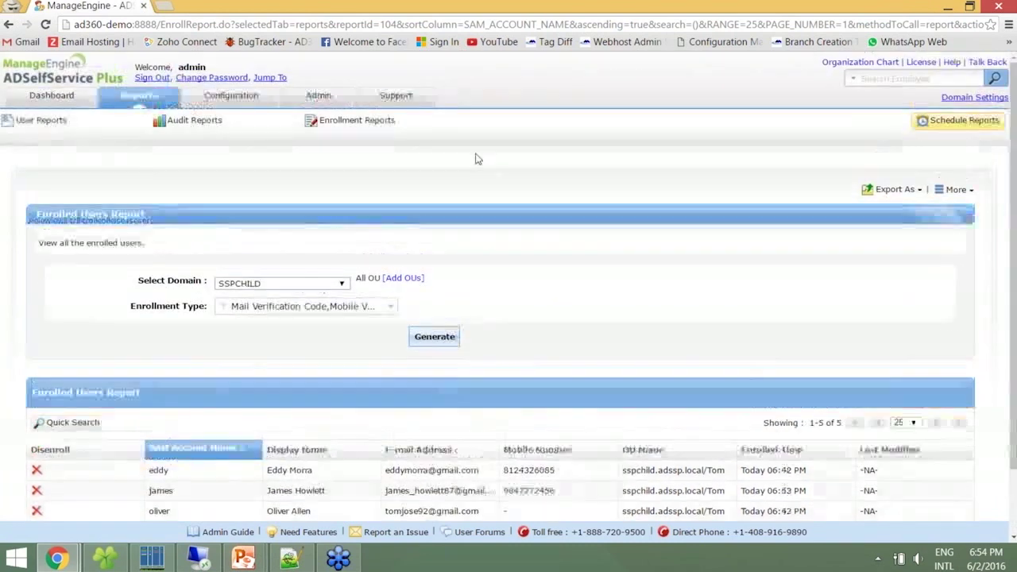
View the Non-Enrolled Users and Licensed Users reports
mouse_move(358, 121)
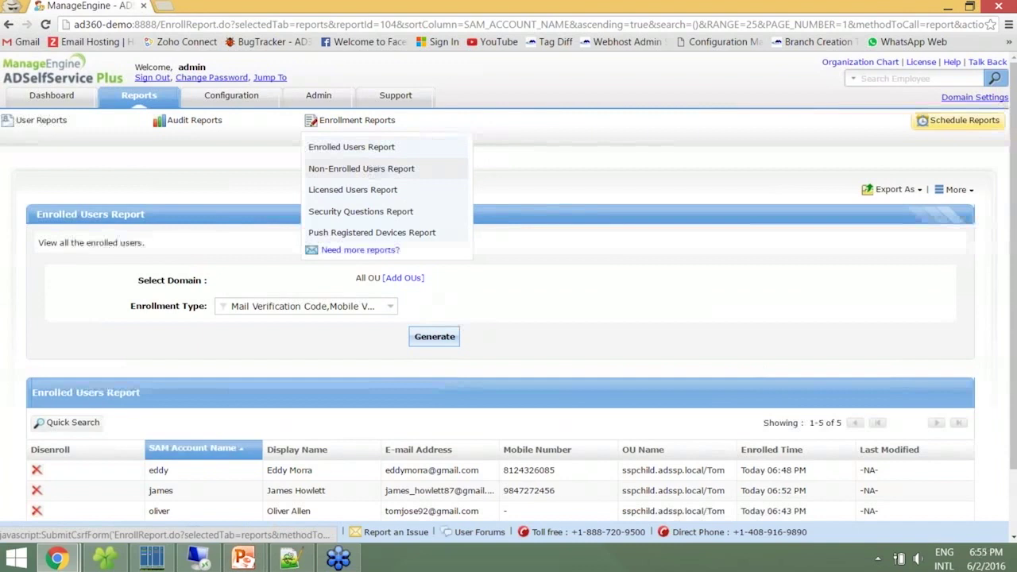
left_click(370, 168)
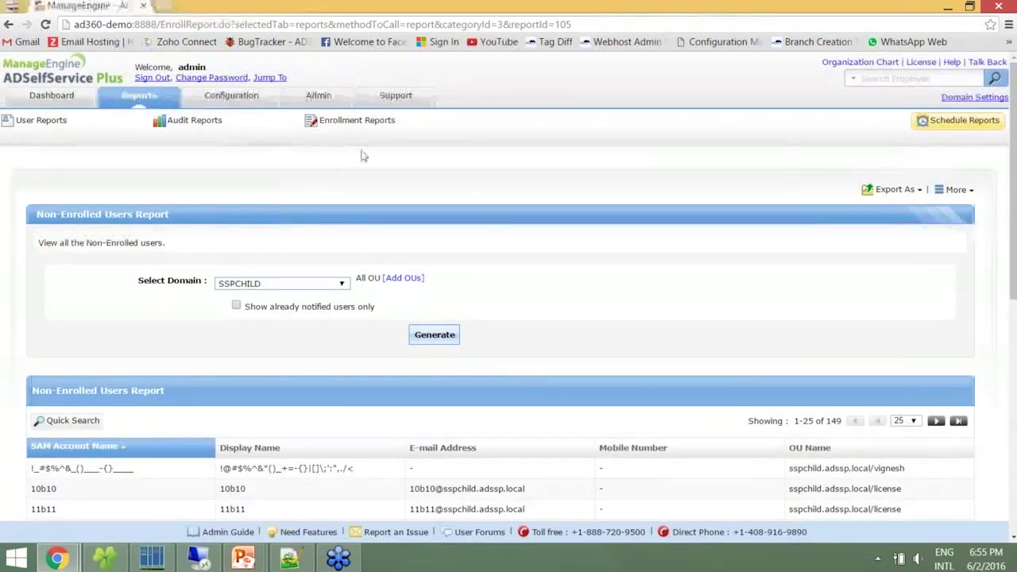
mouse_move(373, 136)
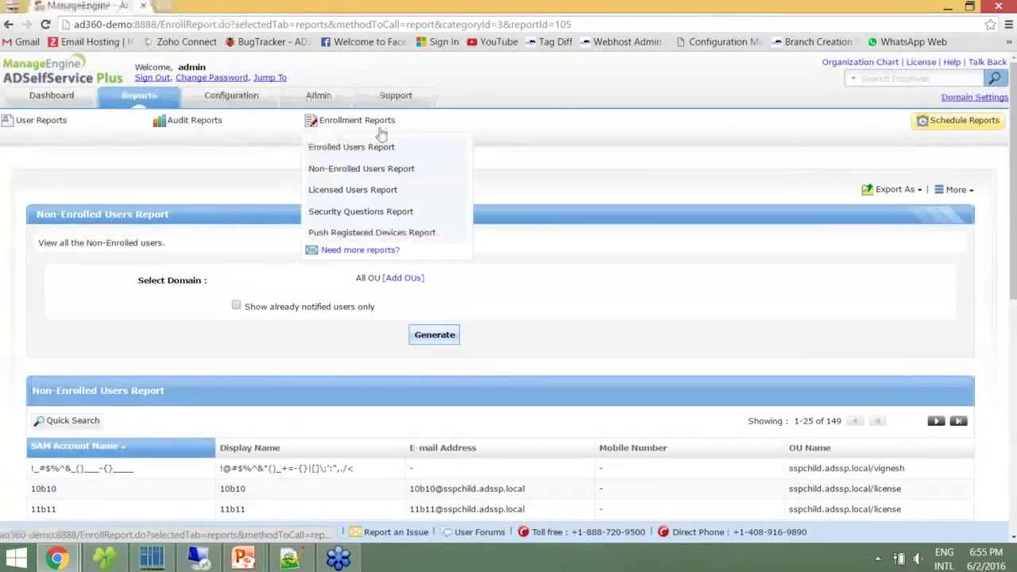
left_click(349, 190)
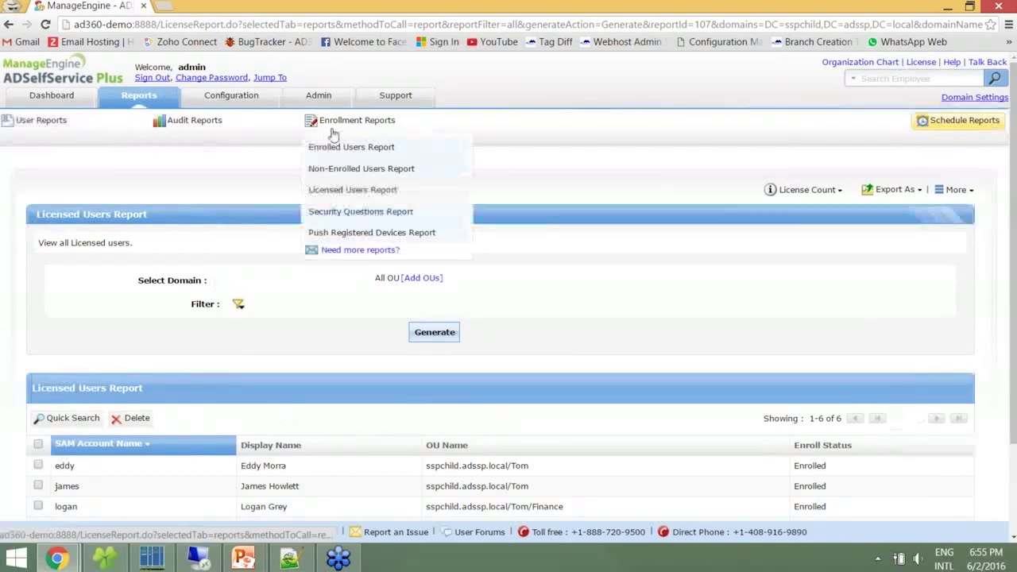
Review the Security Questions Report, then return to the presentation's Topics slide
mouse_move(357, 120)
left_click(366, 210)
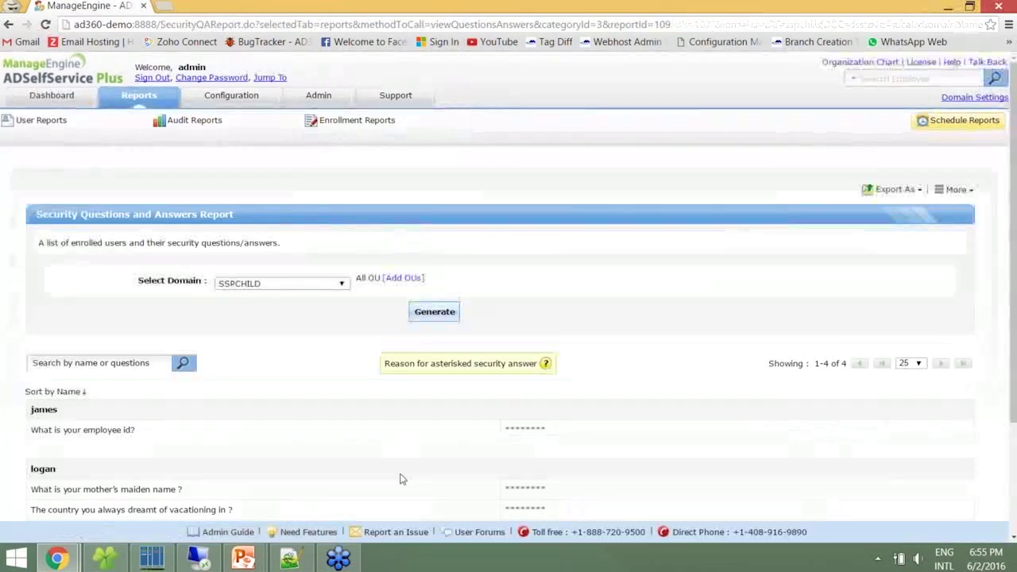
scroll(401, 479, "down", 1)
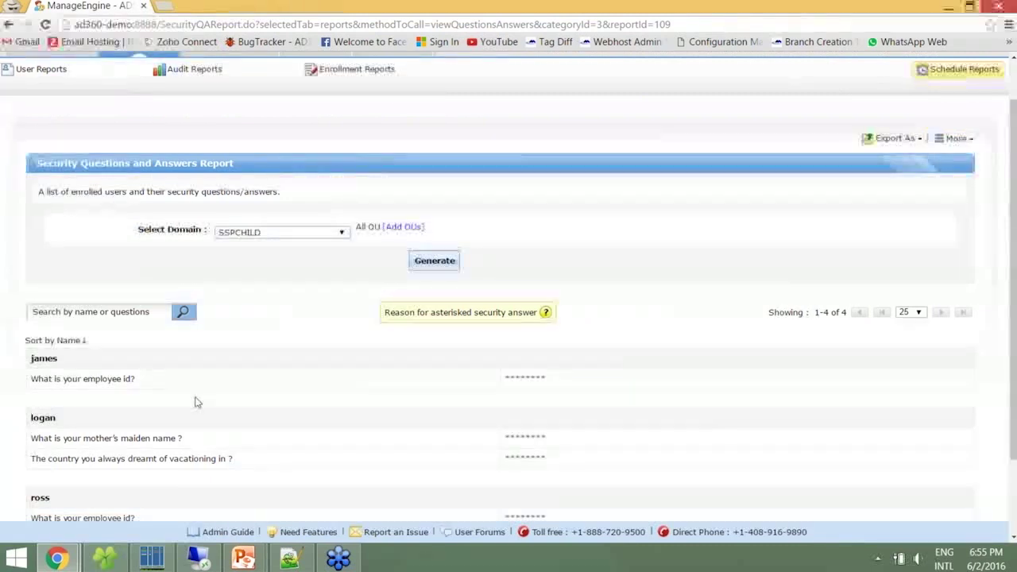
scroll(153, 391, "down", 2)
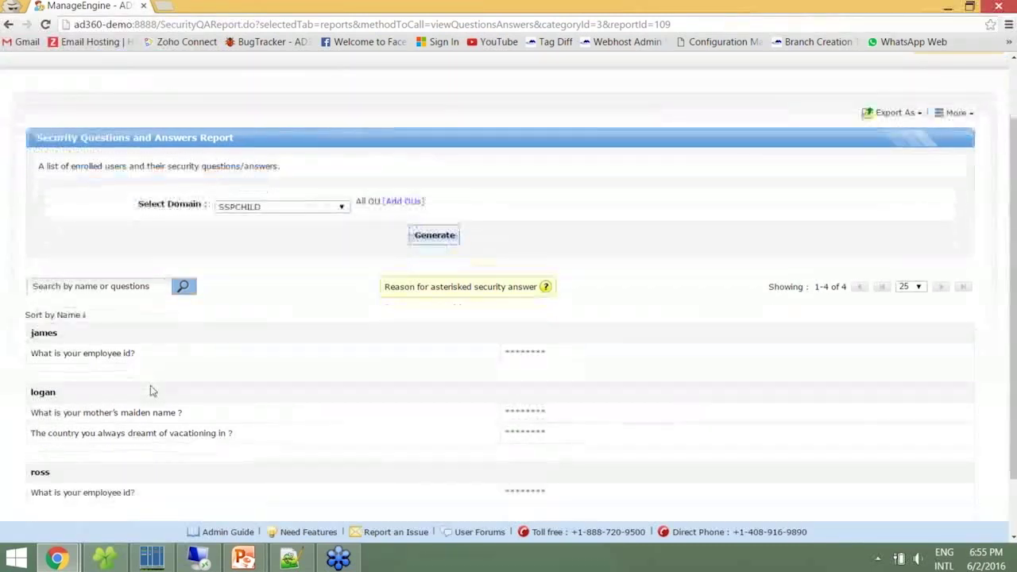
scroll(150, 385, "down", 1)
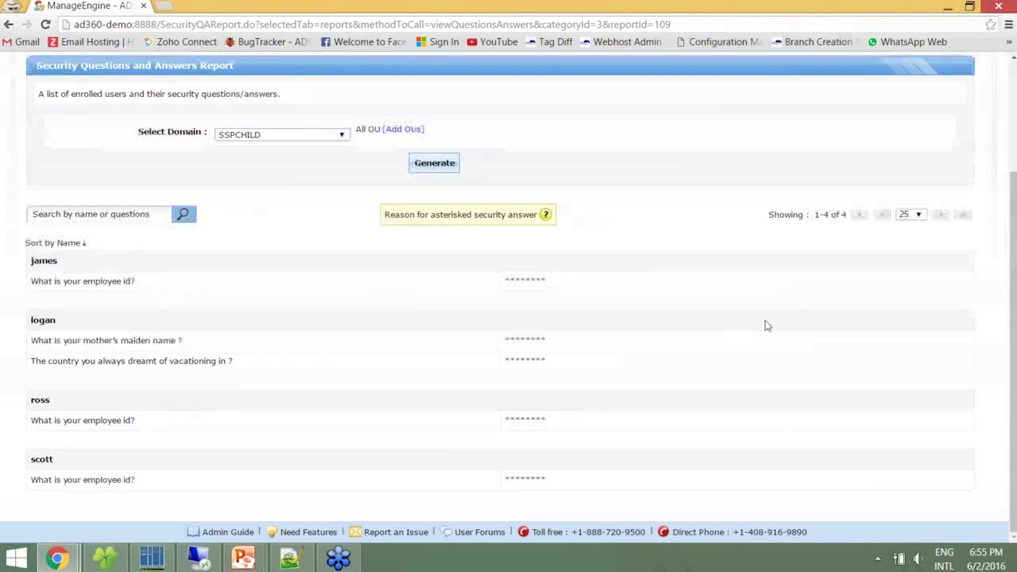
scroll(767, 326, "up", 1)
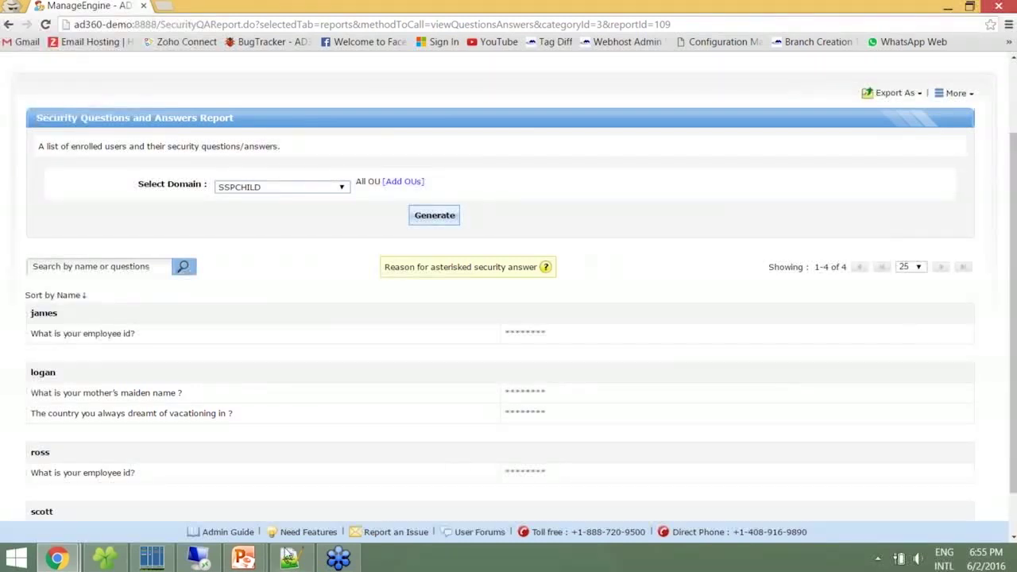
mouse_move(243, 557)
left_click(323, 518)
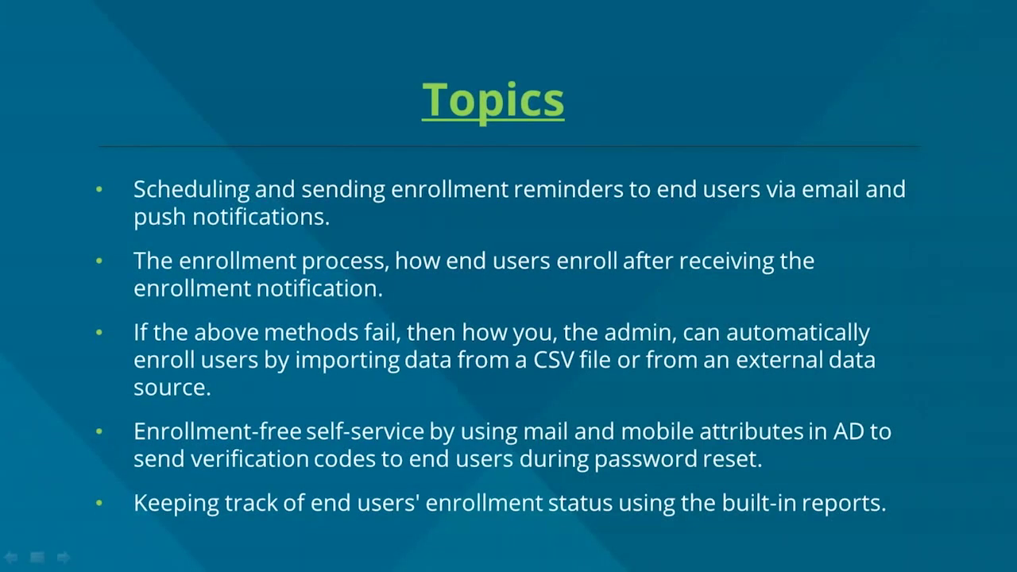